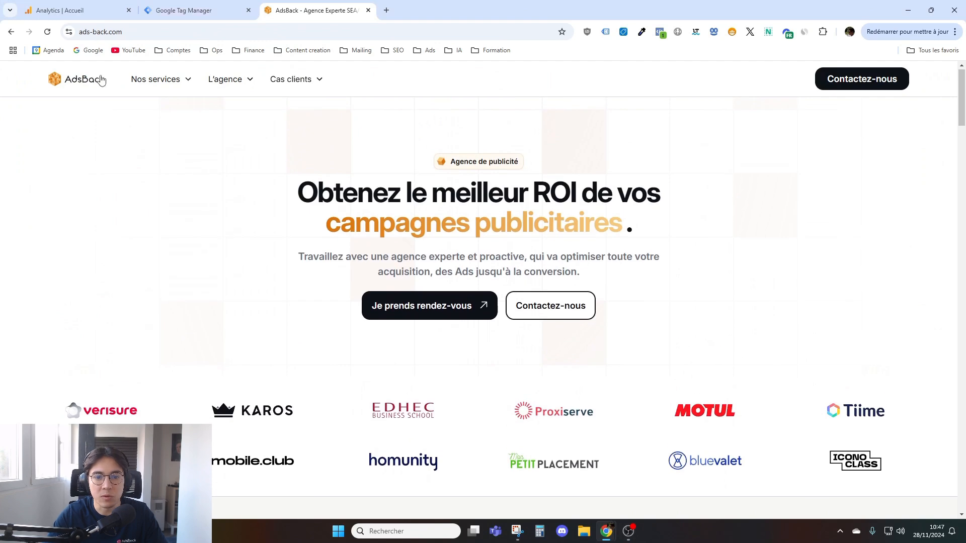
- Look over the AdsBack website's home page and the ads-back.com container in Google Tag Manager
scroll(326, 226, down, 4)
scroll(281, 206, up, 4)
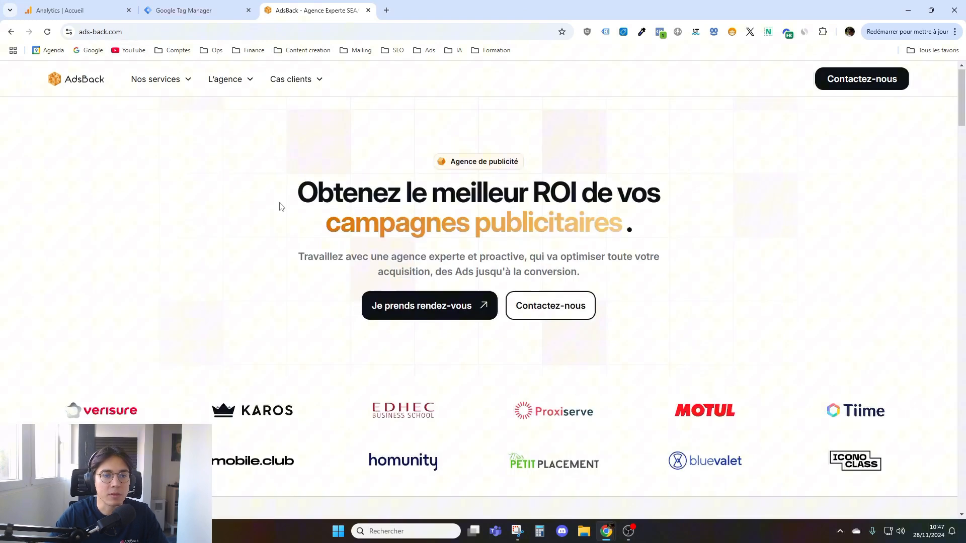
click(193, 6)
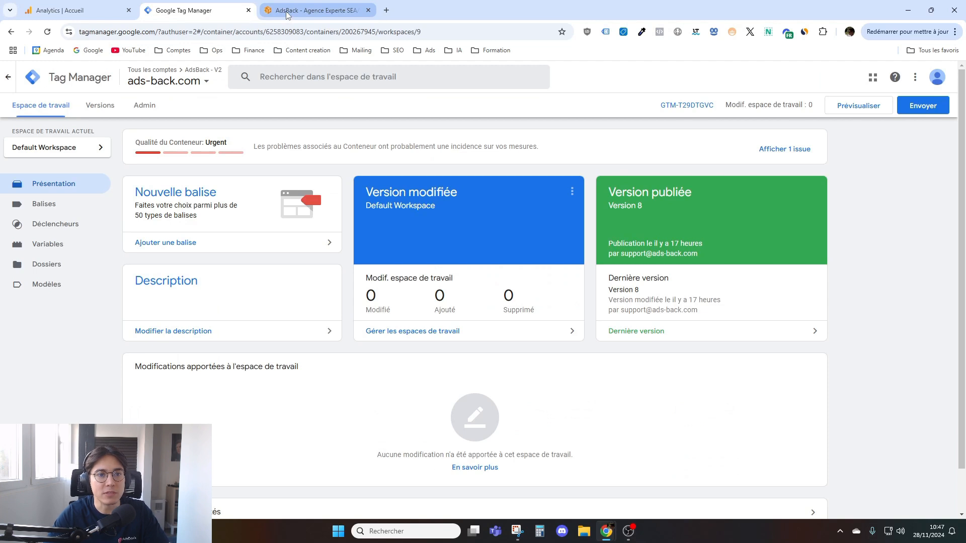
- Switch to Google Analytics, start creating a new property from the administration area and name it "Test - Vidéo"
click(70, 11)
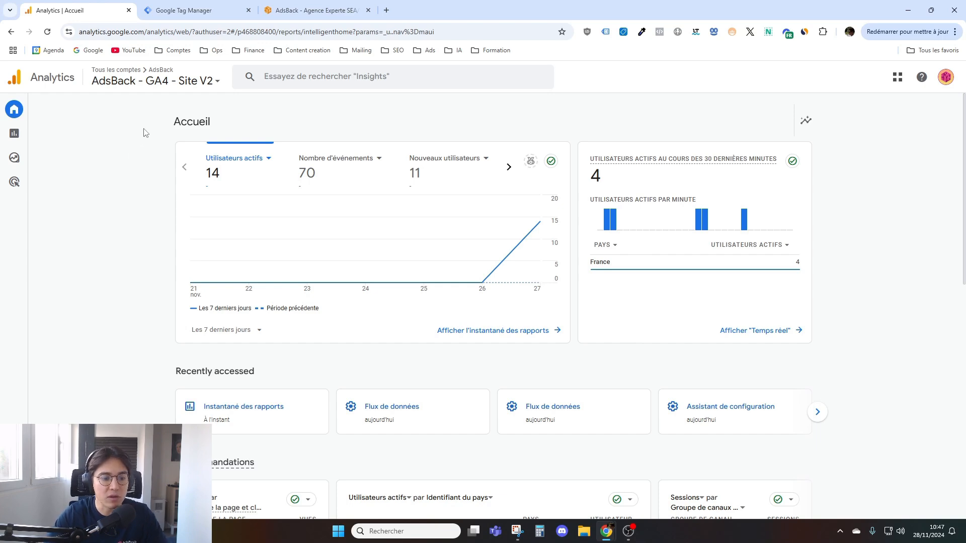
click(14, 505)
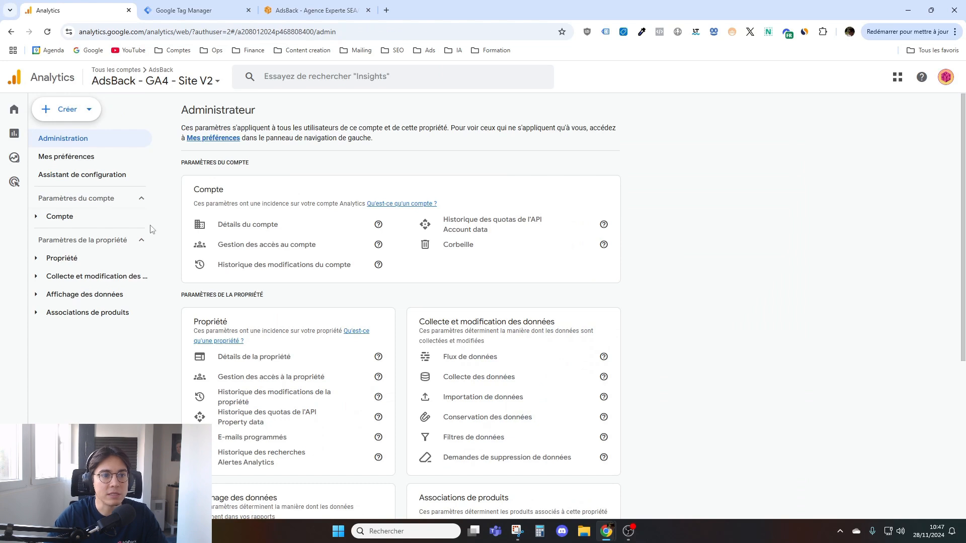
click(81, 109)
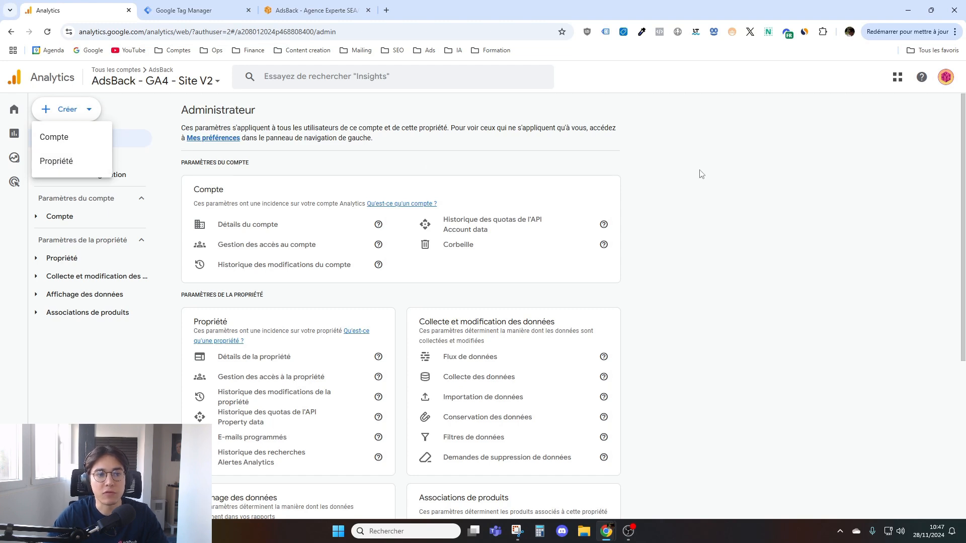
click(56, 162)
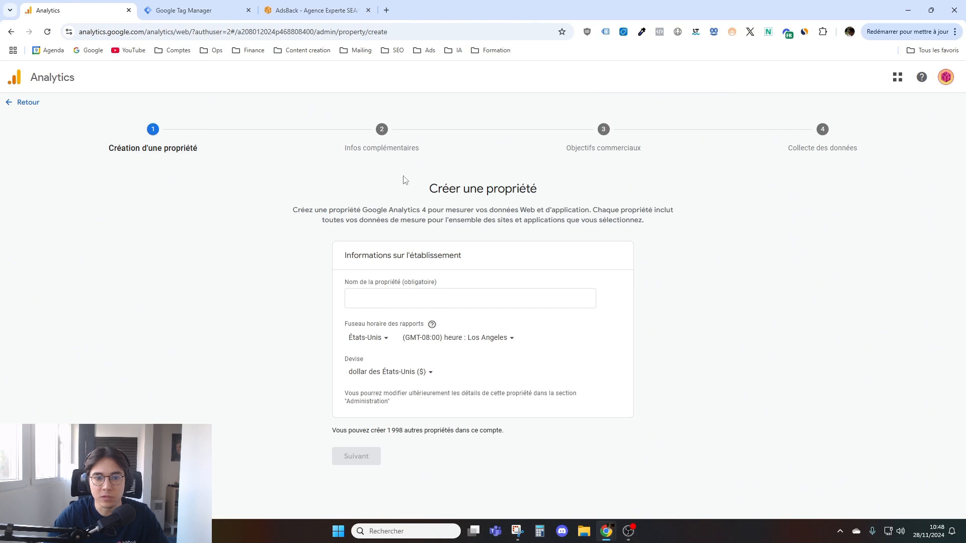
click(389, 299)
text(Tes)
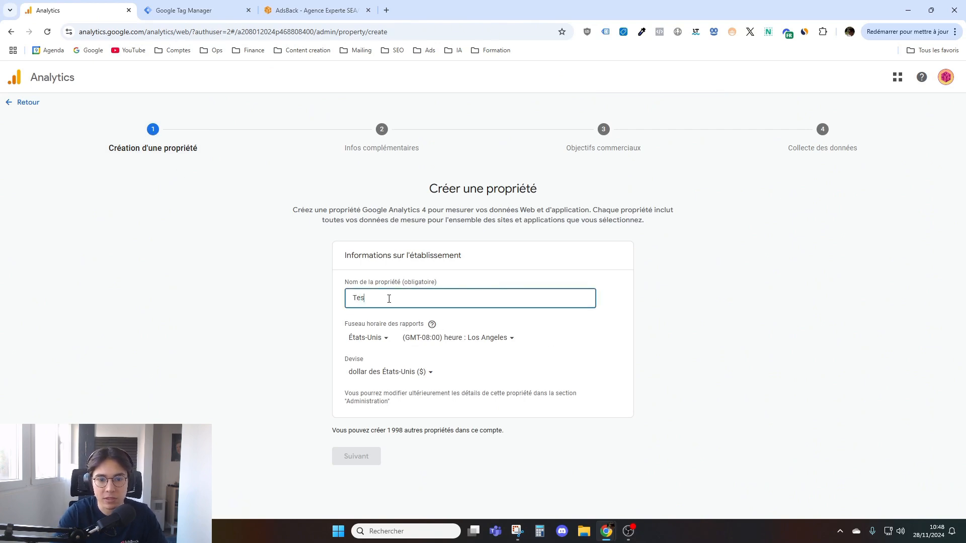
text(t - Vidéo)
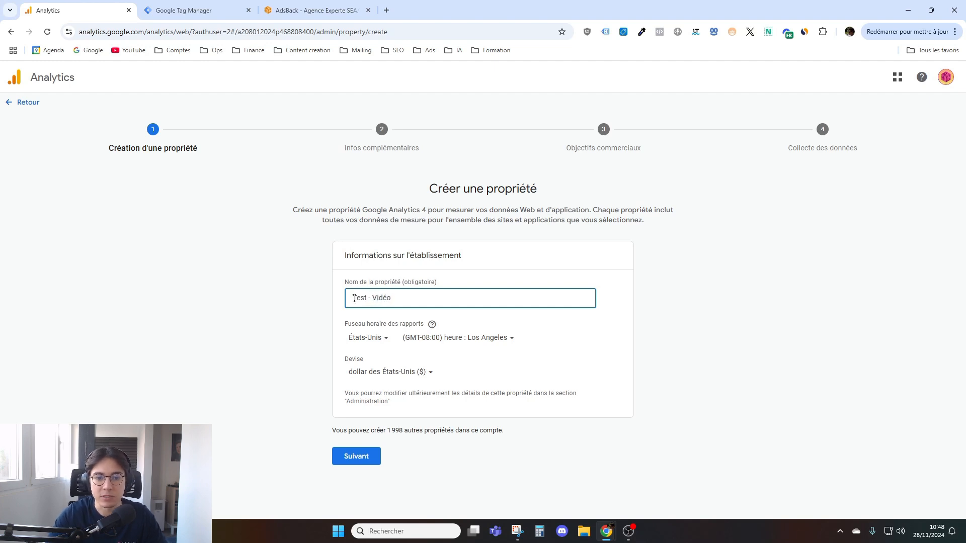
- Set the property's reporting time zone to France and its currency to euro (€), and proceed to the business details
click(370, 338)
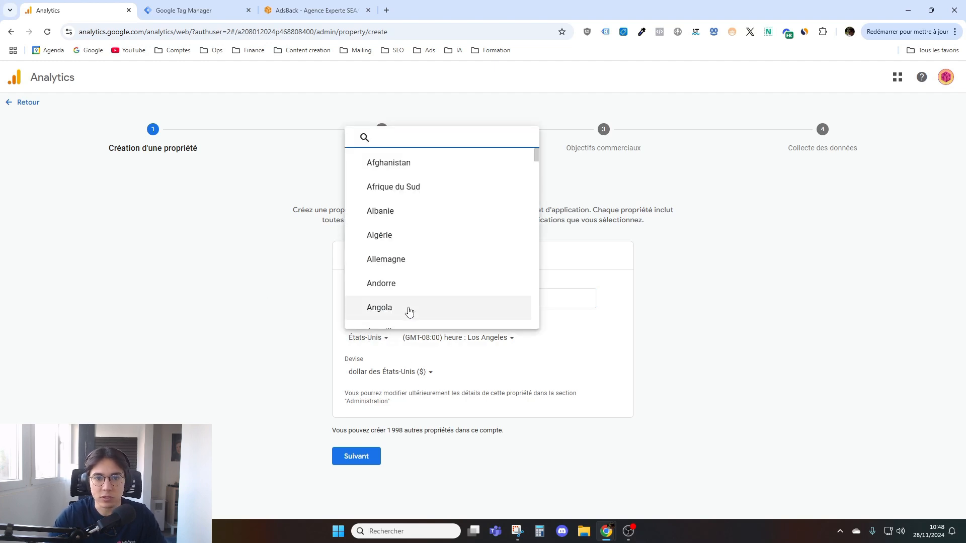
text(fr)
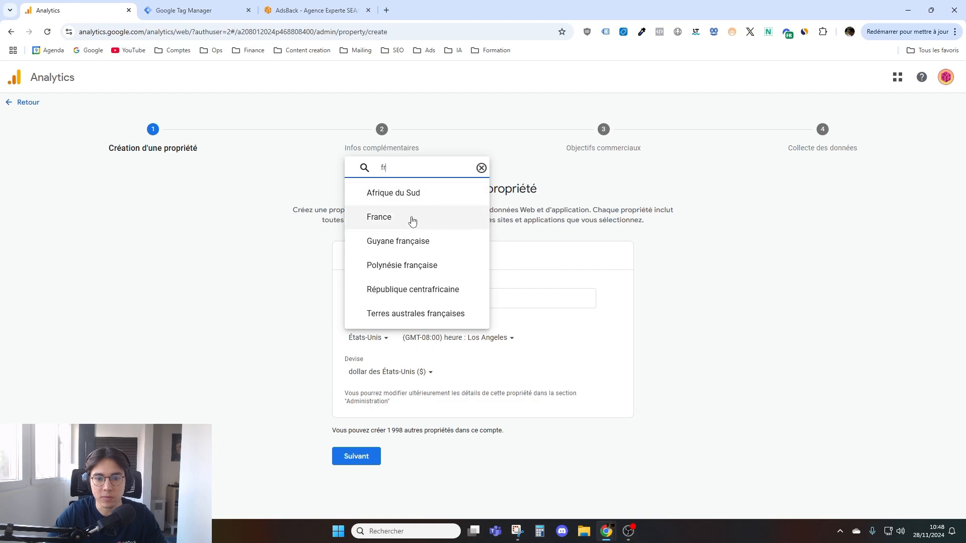
click(414, 225)
click(446, 337)
click(413, 379)
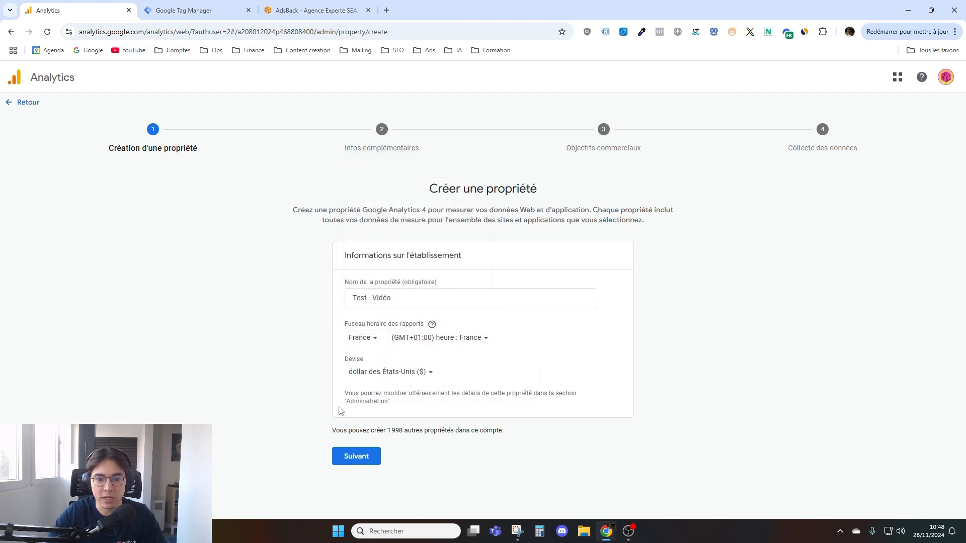
click(403, 372)
text(euro)
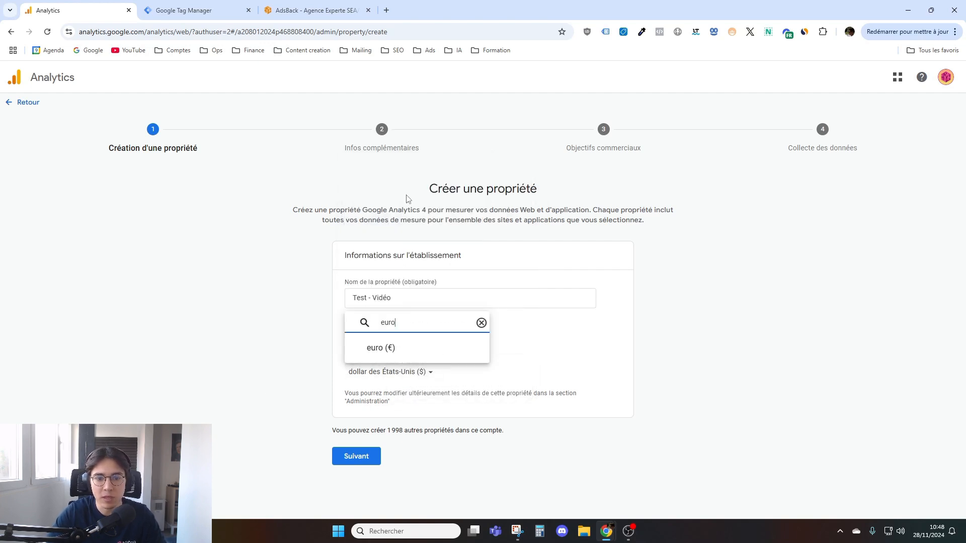
click(381, 347)
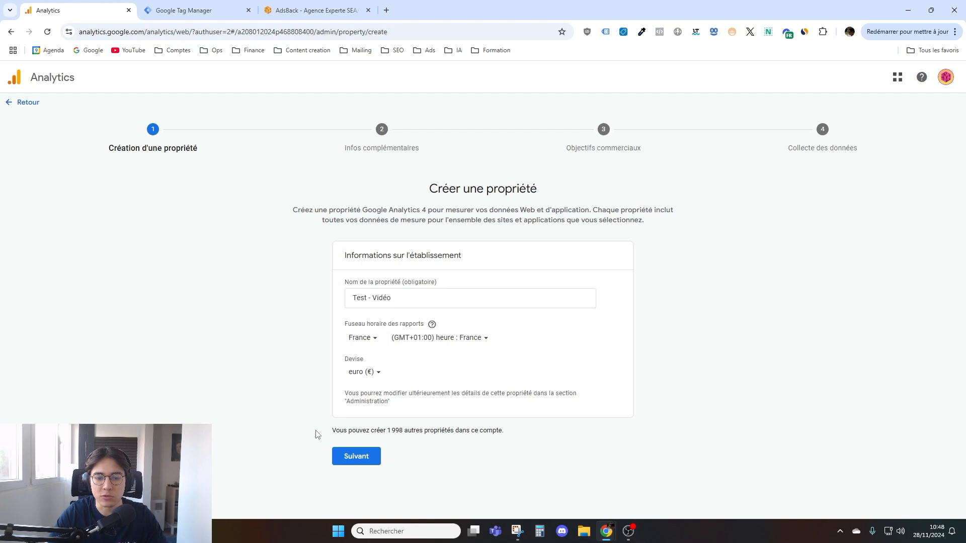
click(360, 468)
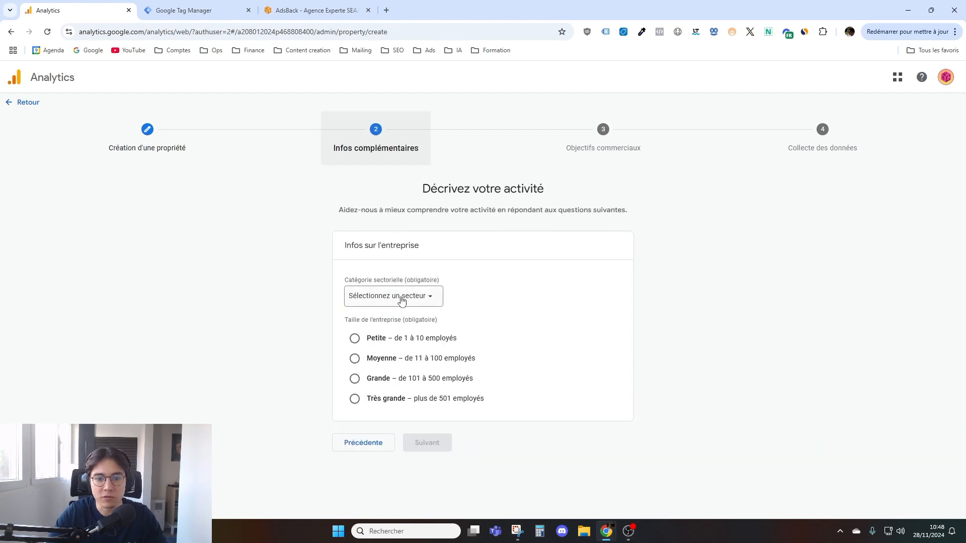
- Describe the business with the industry category Santé and the size Petite (1 à 10 employés), and continue to the objectives
click(405, 301)
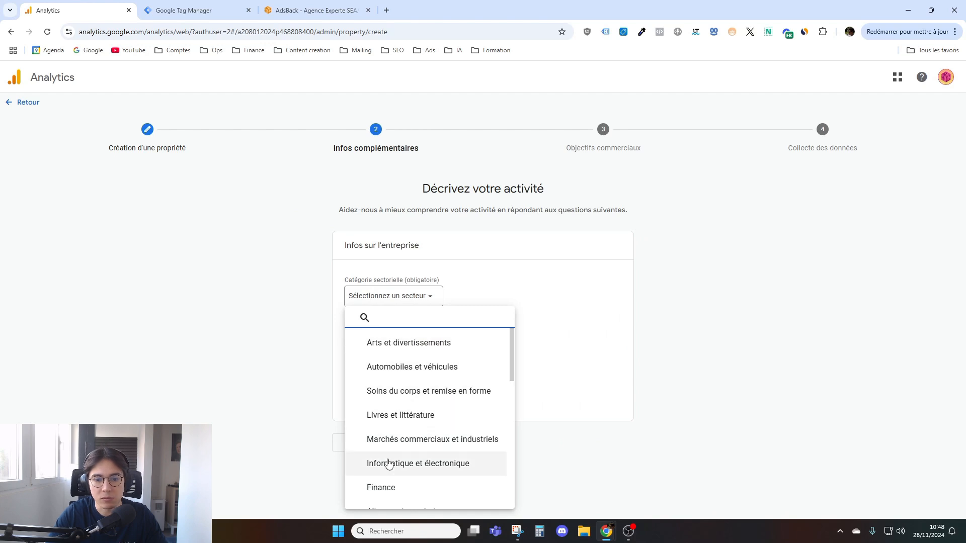
scroll(441, 401, down, 2)
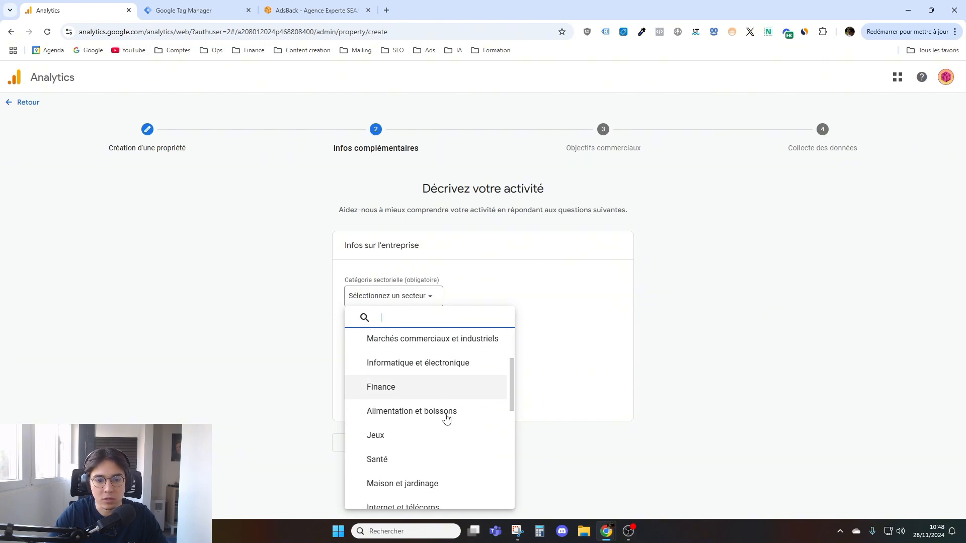
scroll(455, 393, down, 1)
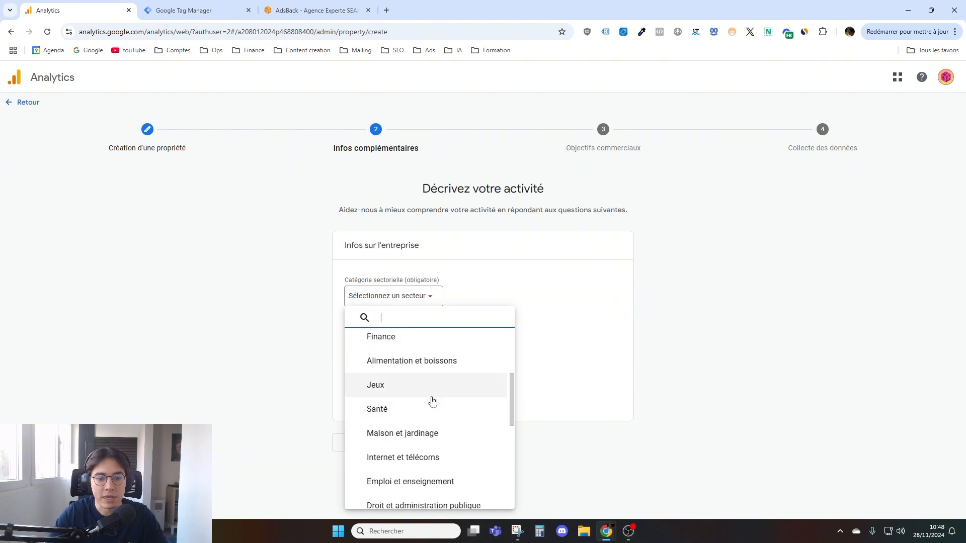
click(424, 413)
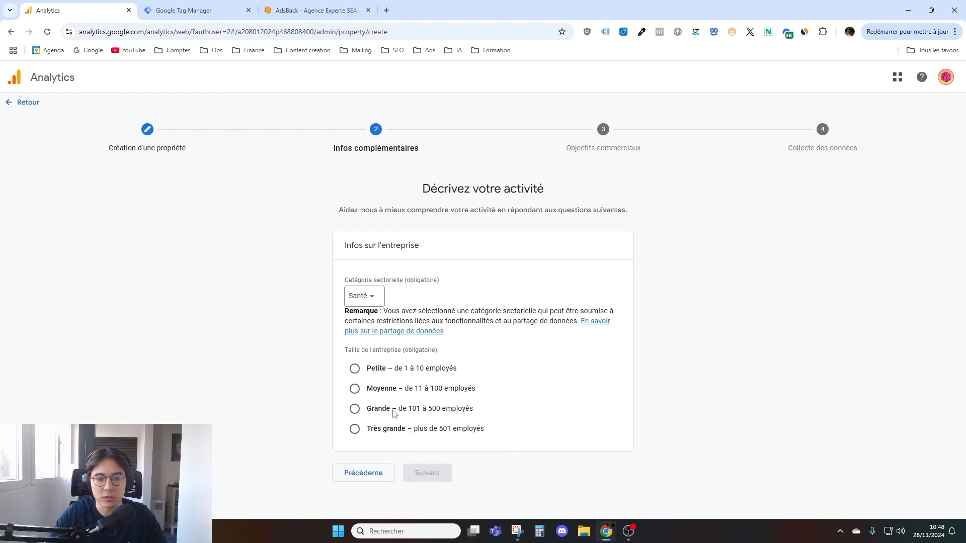
click(384, 371)
click(432, 477)
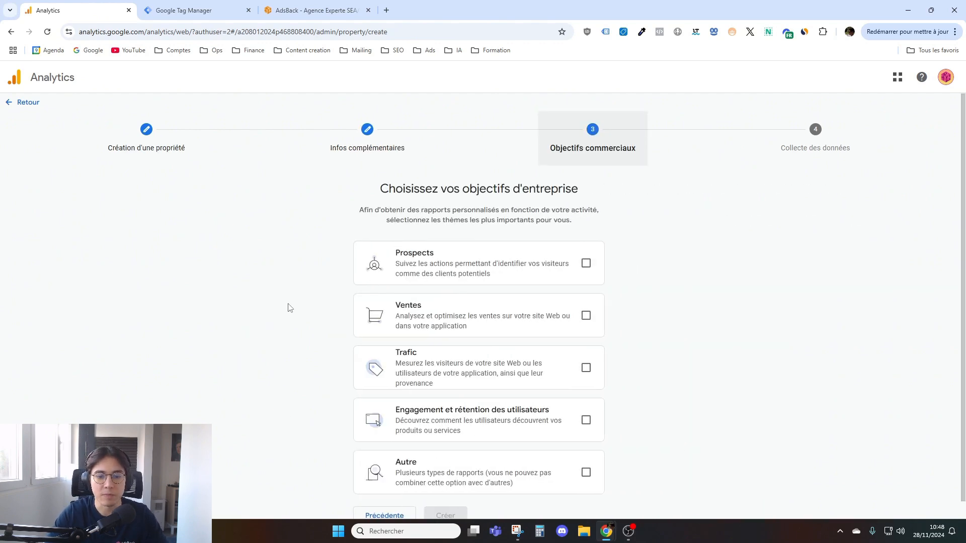
scroll(267, 309, down, 1)
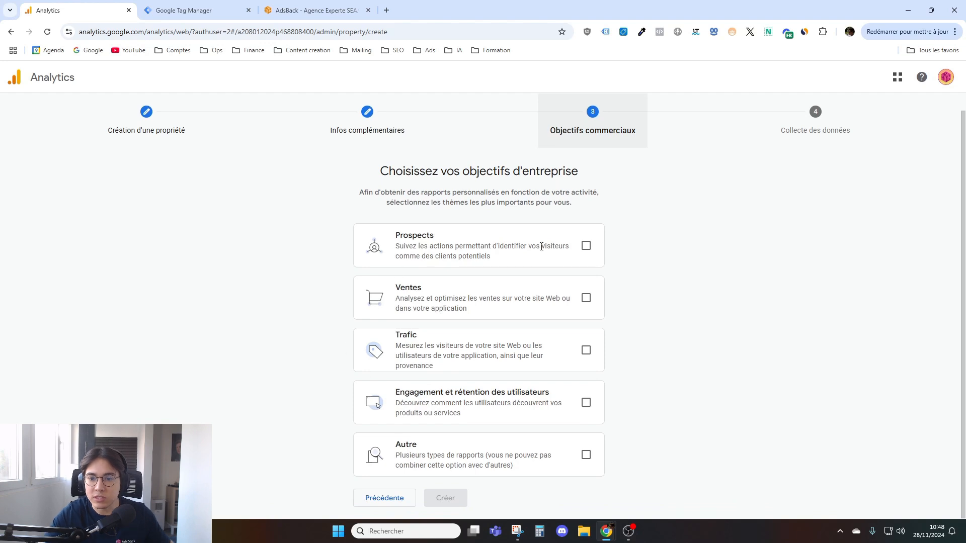
click(586, 298)
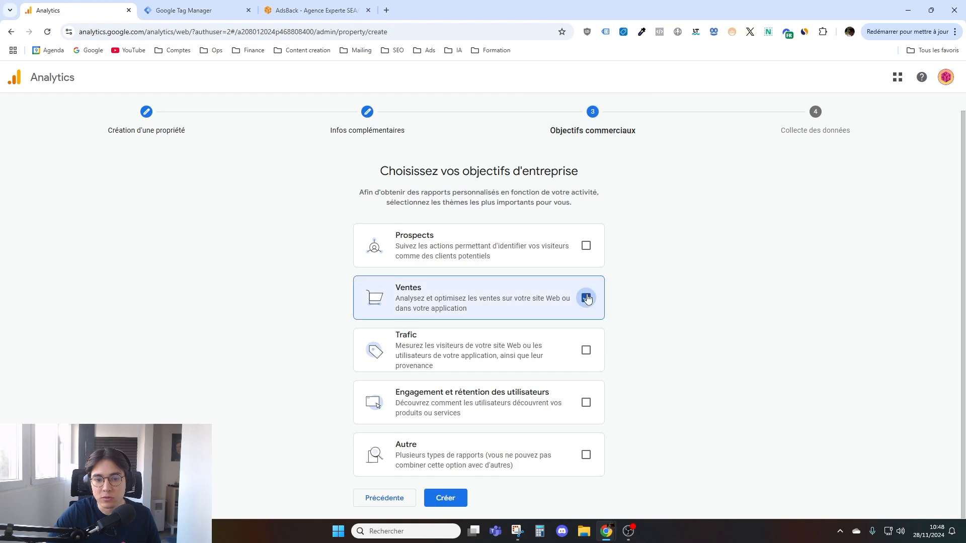
click(586, 352)
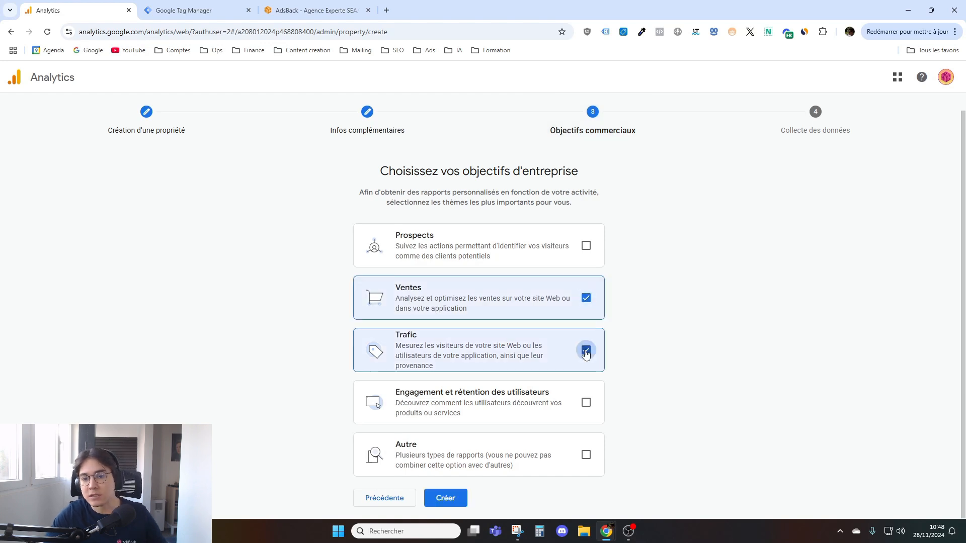
click(586, 350)
click(585, 298)
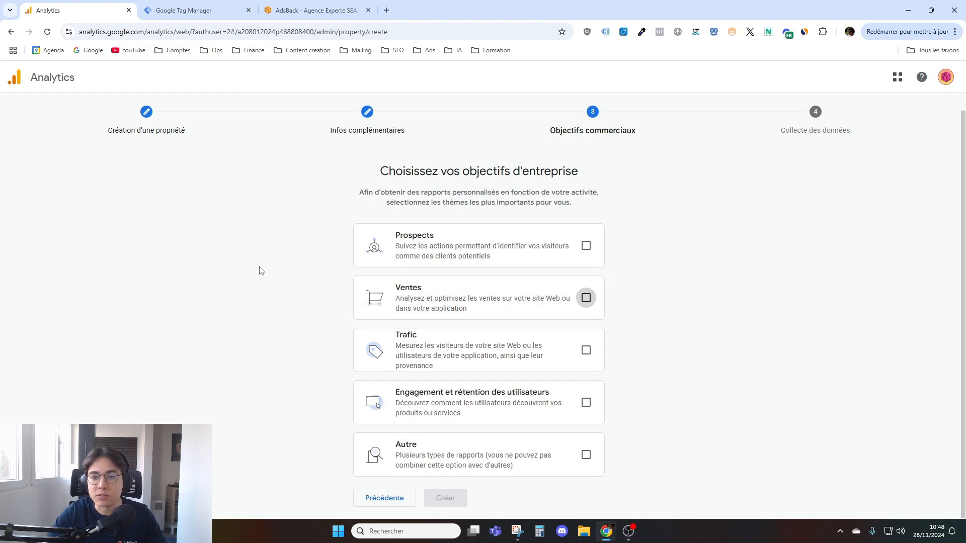
- Choose Prospects, Trafic and Engagement et rétention des utilisateurs as business objectives and create the property
click(586, 245)
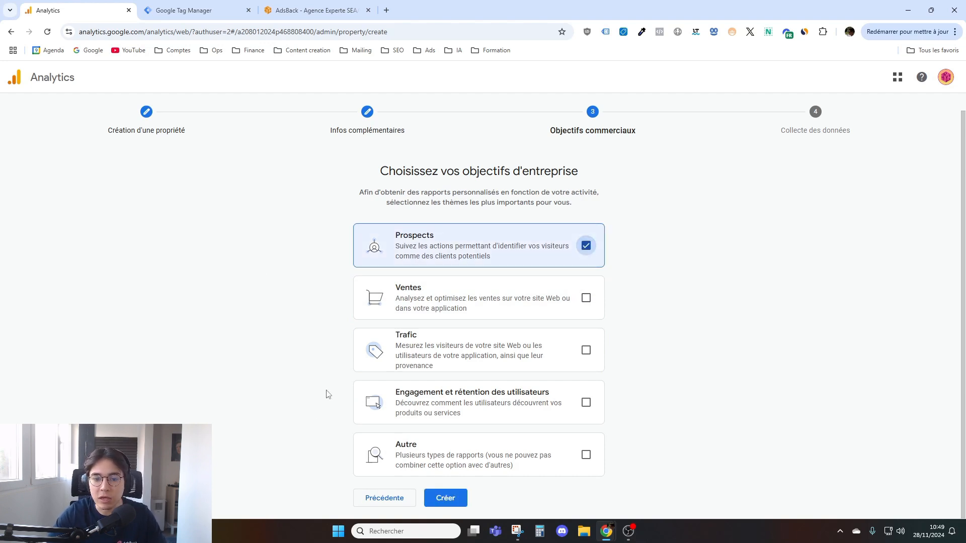
click(586, 350)
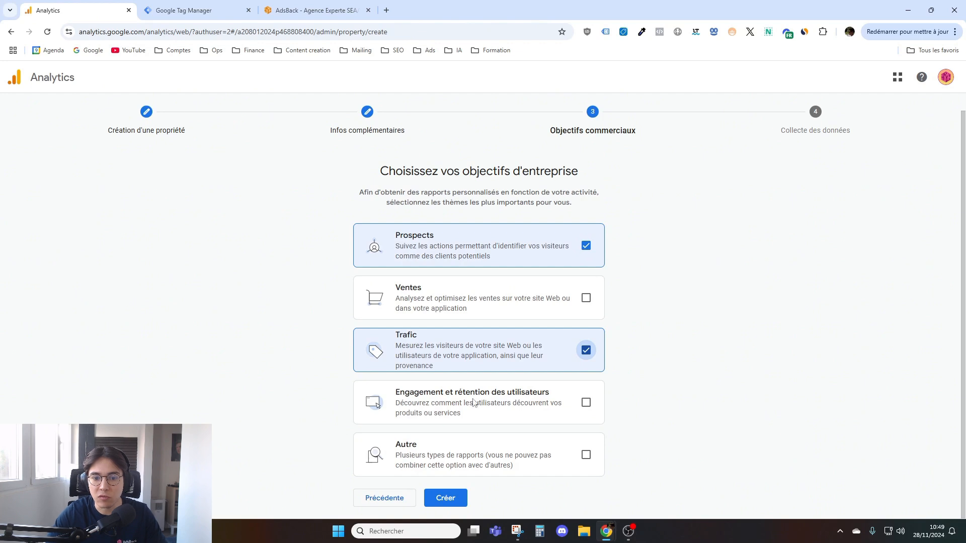
click(587, 404)
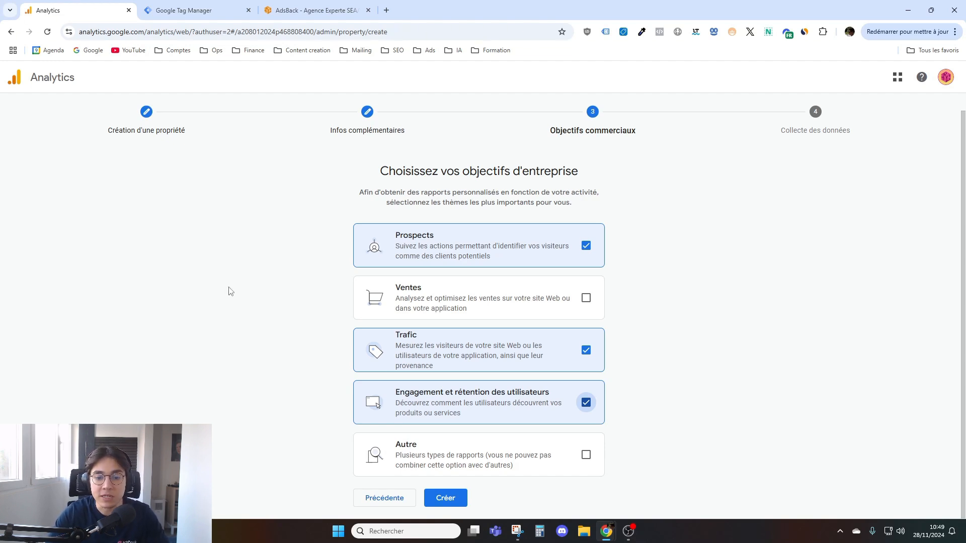
click(444, 497)
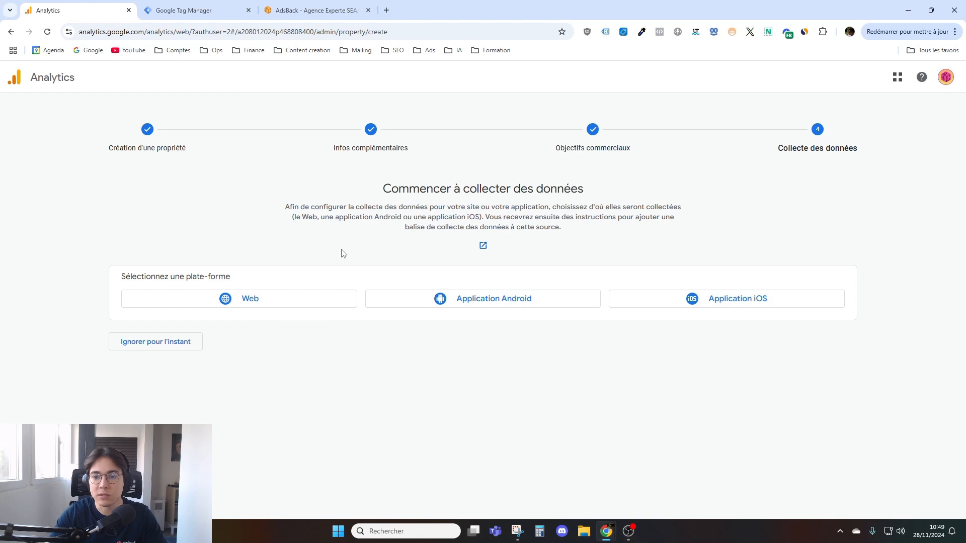
click(225, 302)
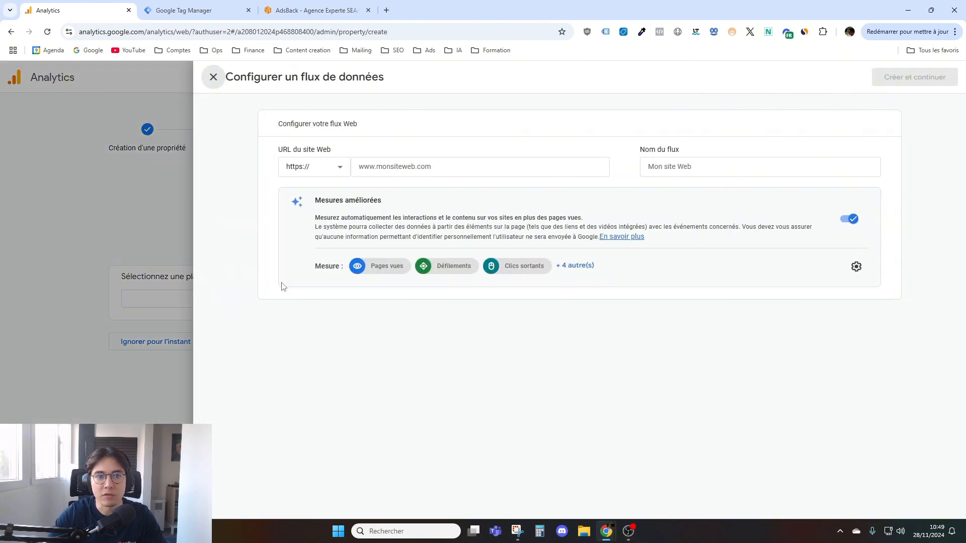
click(317, 10)
click(123, 32)
key(ctrl+c)
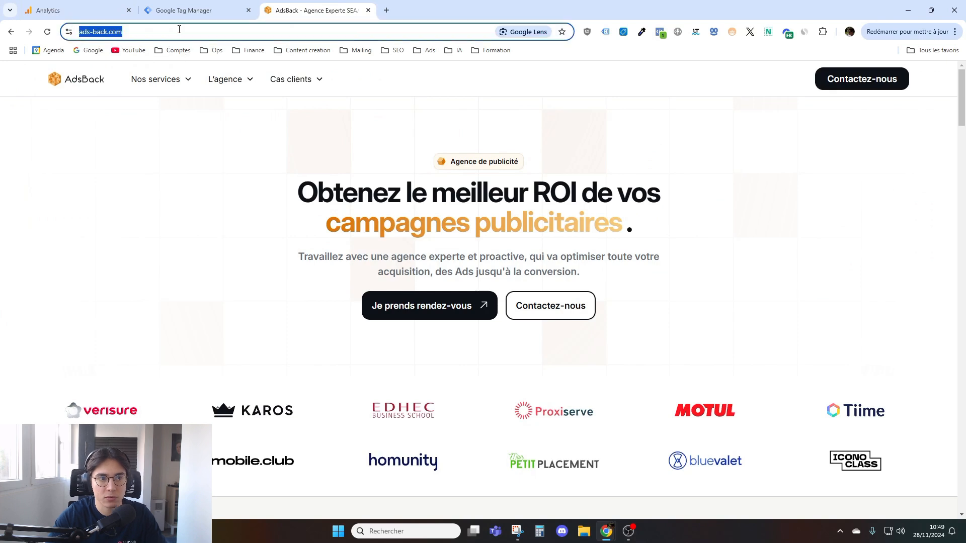
click(99, 7)
click(385, 168)
key(ctrl+v)
drag(382, 166, 308, 164)
key(BackSpace)
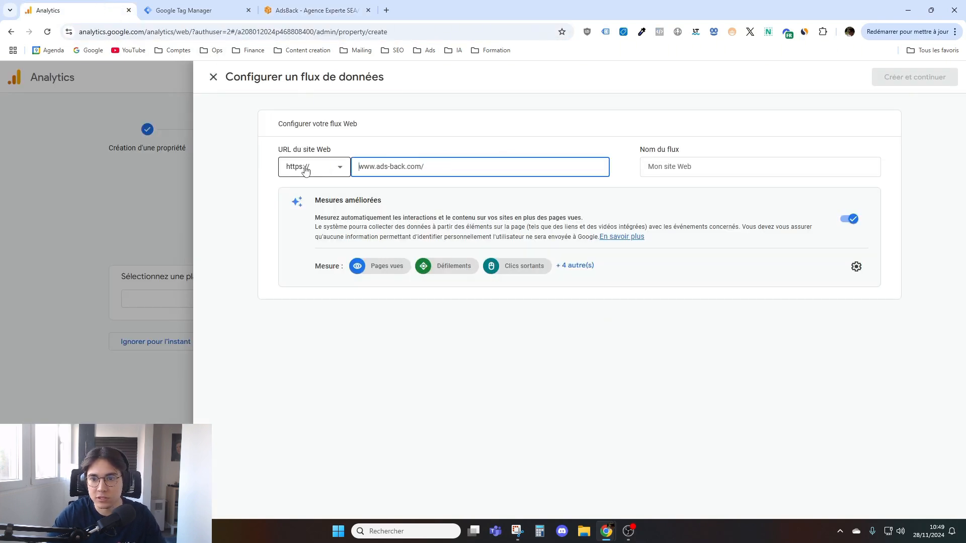
- Name the web data stream "AdsBack - Test"
click(636, 175)
click(678, 166)
text(AdsBack Test)
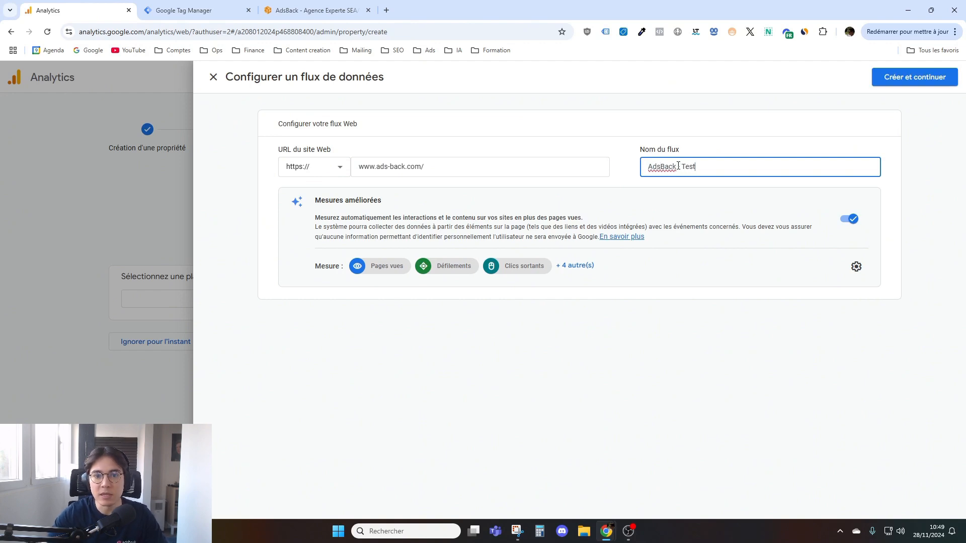
click(562, 353)
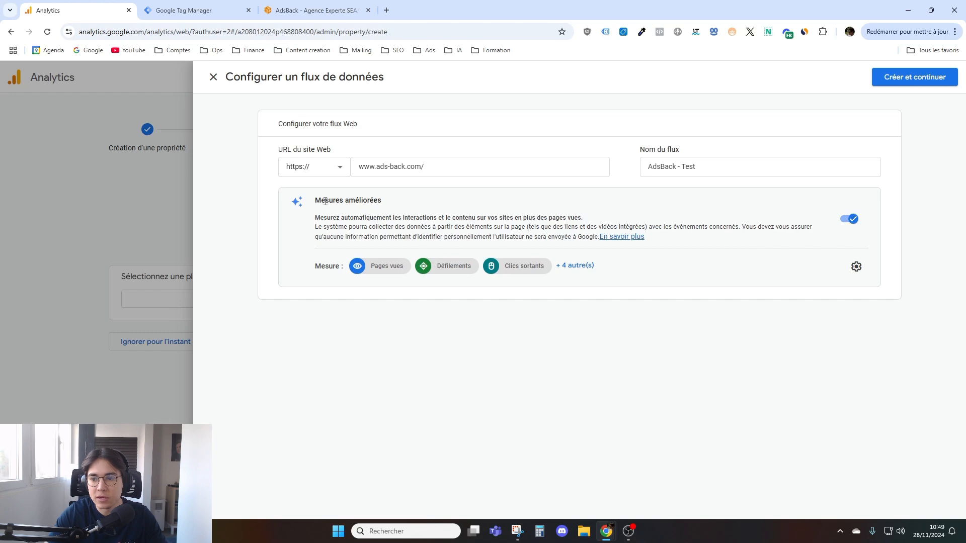
- Review the enhanced measurement events without changing them, and create the web data stream
click(856, 267)
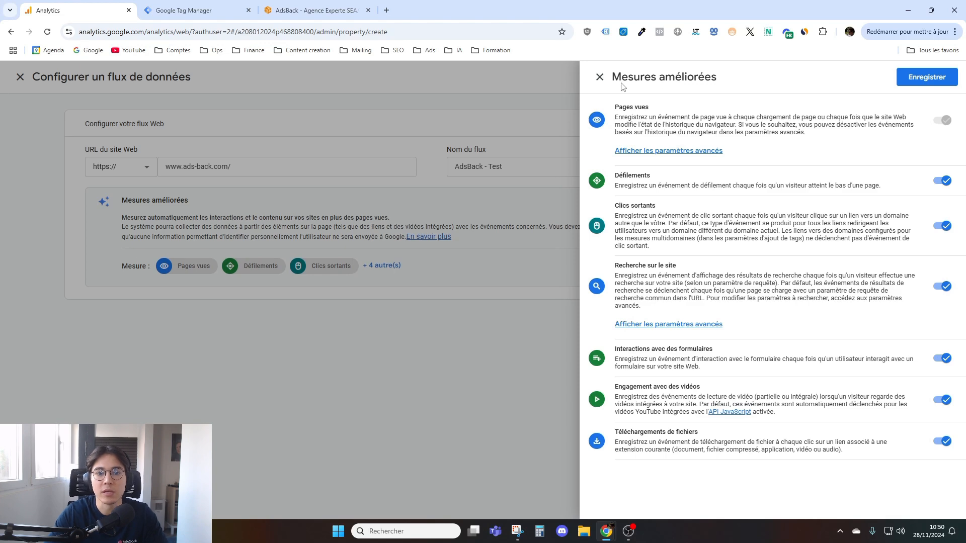
click(600, 79)
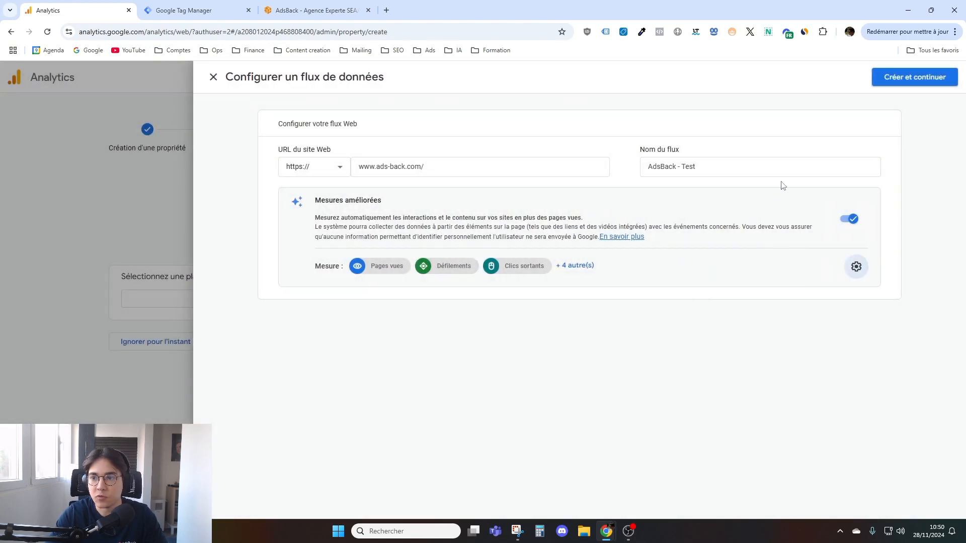
click(906, 82)
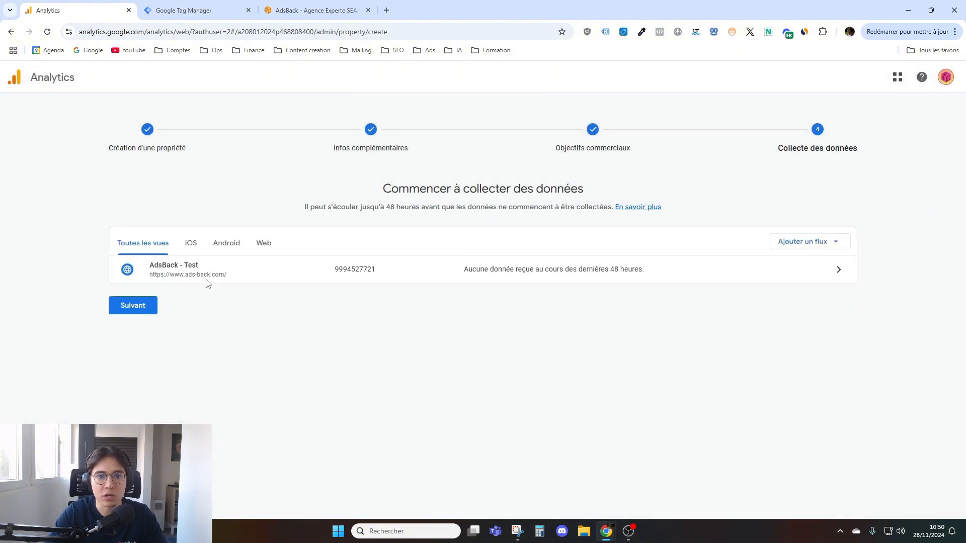
- Open the AdsBack - Test web stream and discard the Google tag configuration to reach the stream's details
click(207, 278)
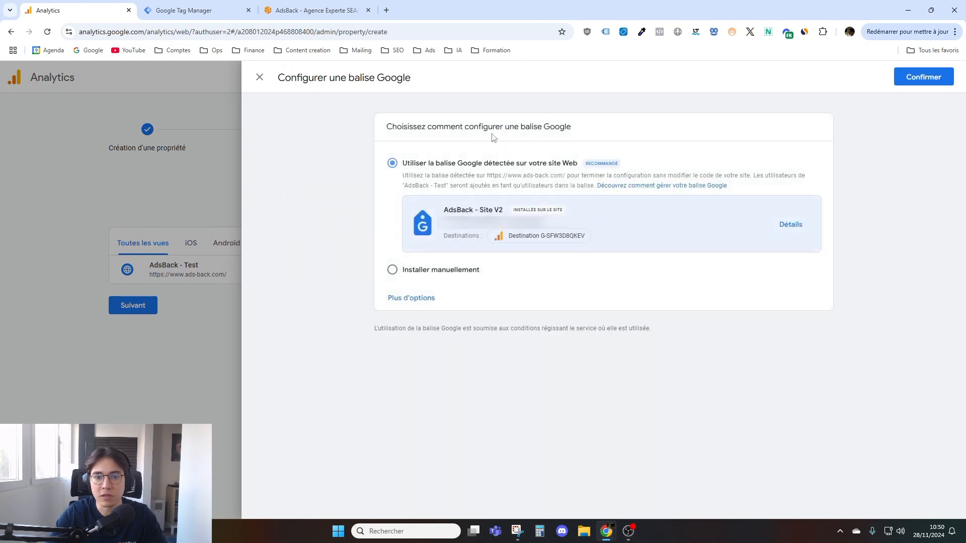
click(260, 77)
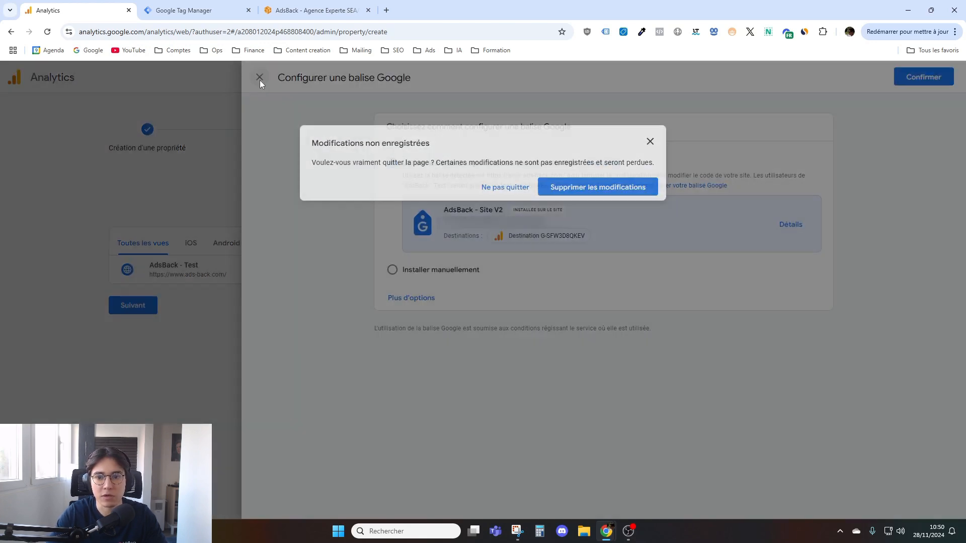
click(565, 199)
click(322, 267)
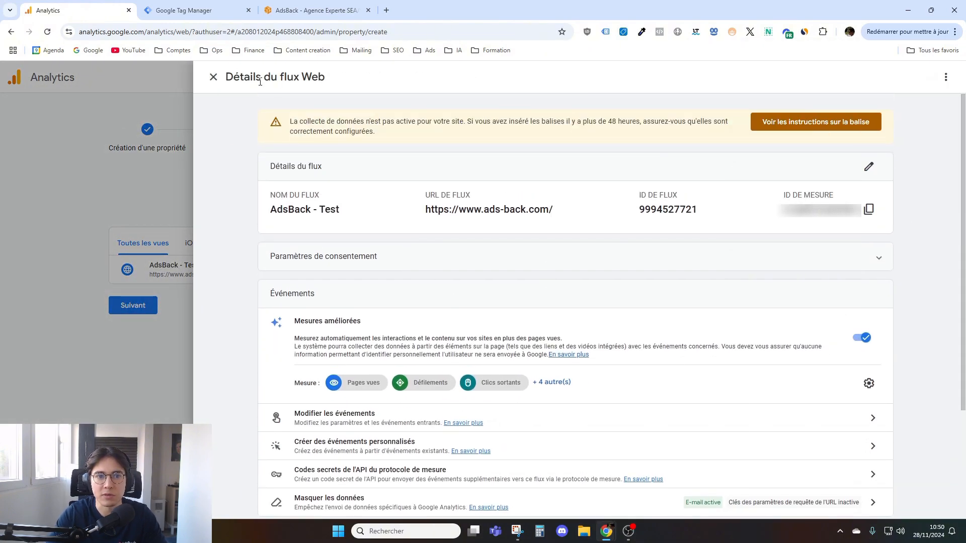
- Examine the web stream's name, URL, stream ID, measurement ID, event options and Google tag settings
drag(267, 209, 350, 212)
drag(425, 209, 719, 212)
click(724, 212)
drag(781, 216, 858, 224)
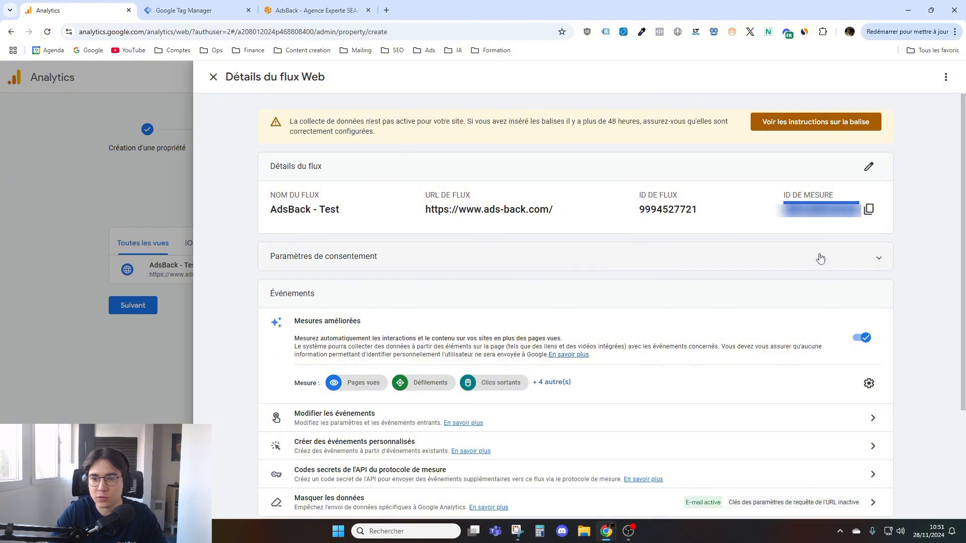
click(688, 233)
scroll(445, 271, down, 3)
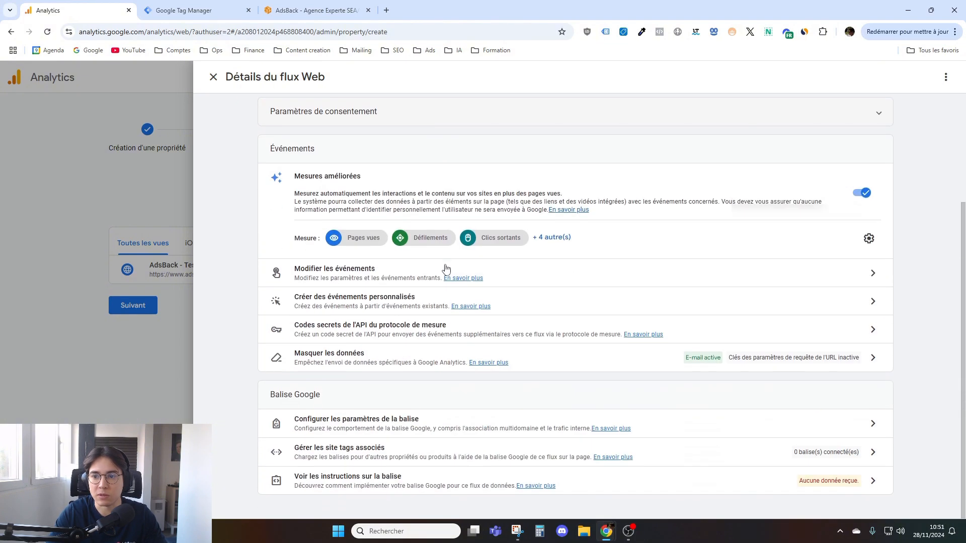
scroll(446, 270, up, 3)
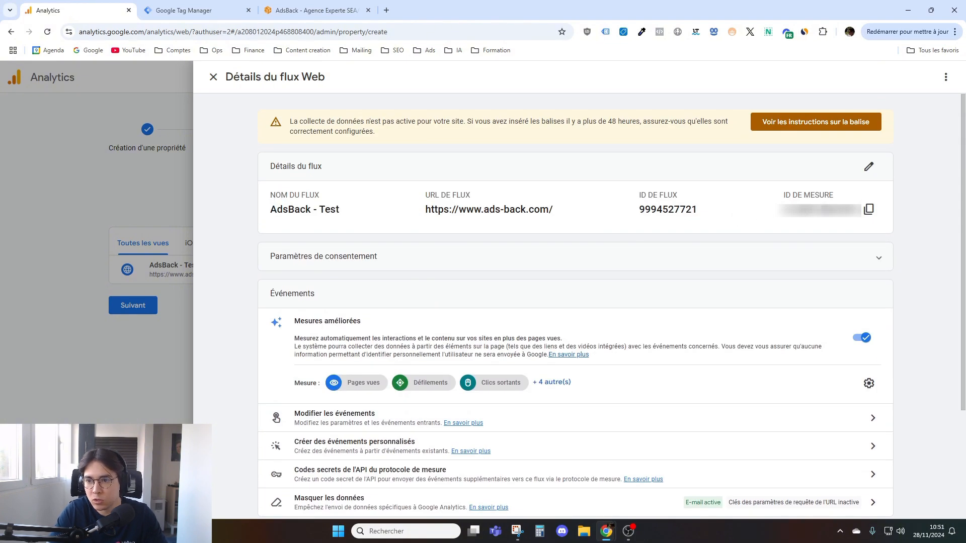
- Copy the measurement ID from the AdsBack - Test stream's details
click(870, 211)
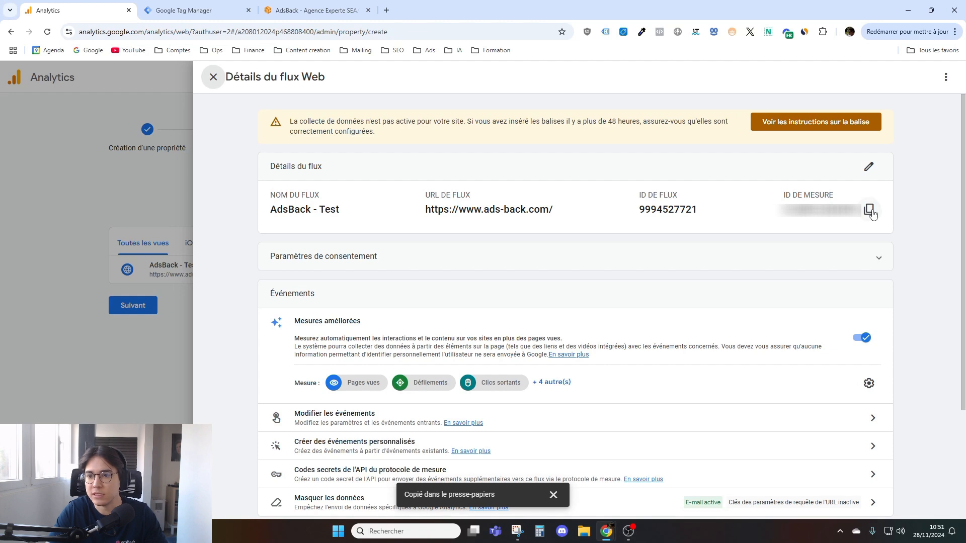
drag(783, 198, 855, 209)
click(775, 219)
click(855, 211)
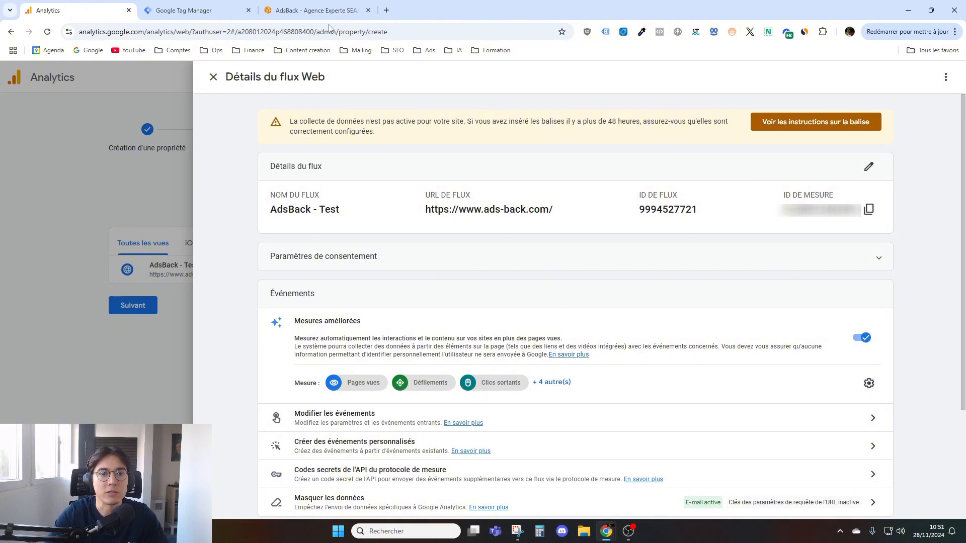
click(319, 10)
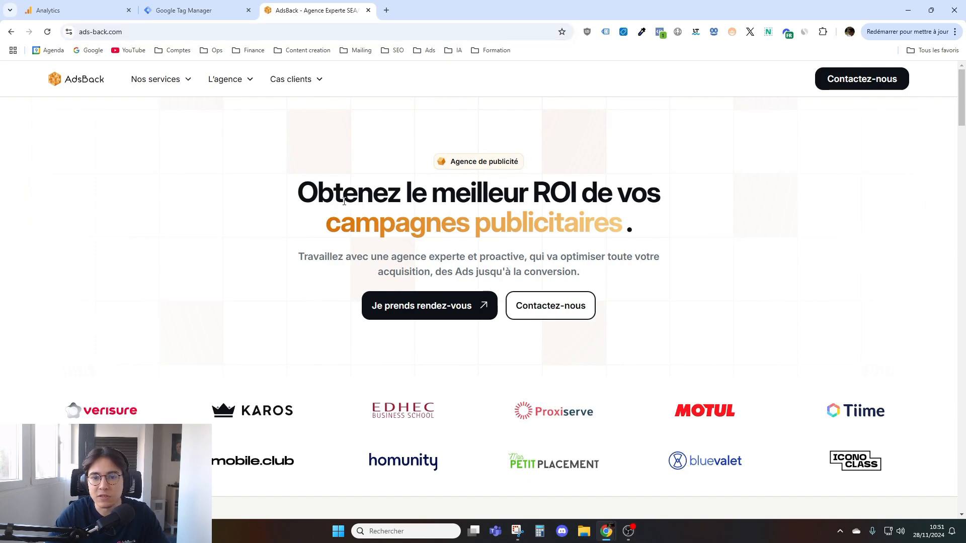
scroll(344, 201, down, 2)
scroll(306, 221, up, 1)
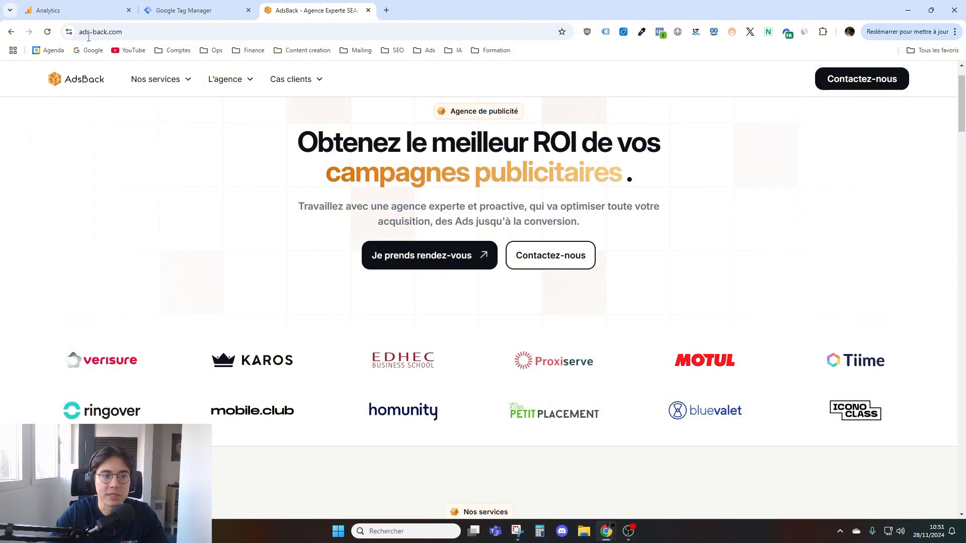
click(85, 12)
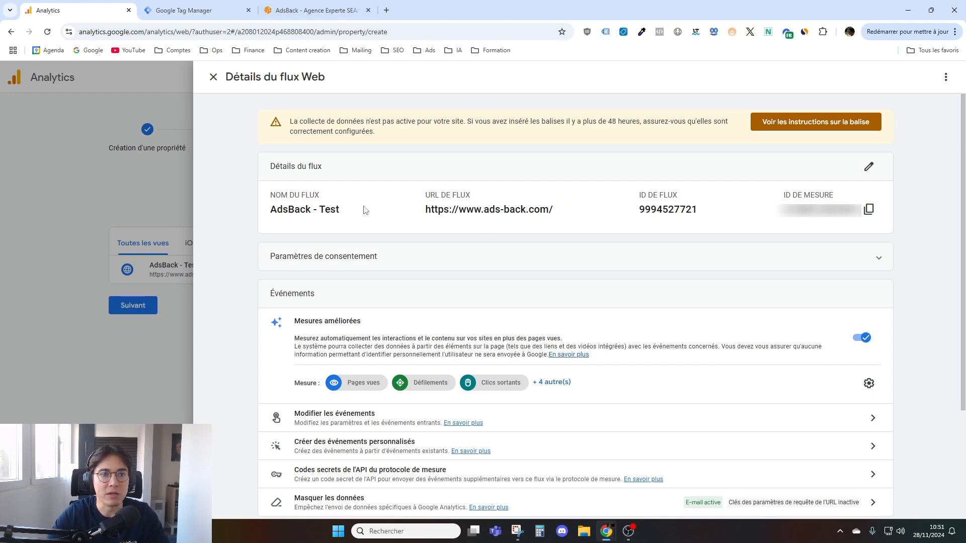
- Switch to Google Tag Manager and examine the installation code of the ads-back.com container, closing it without copying
click(194, 6)
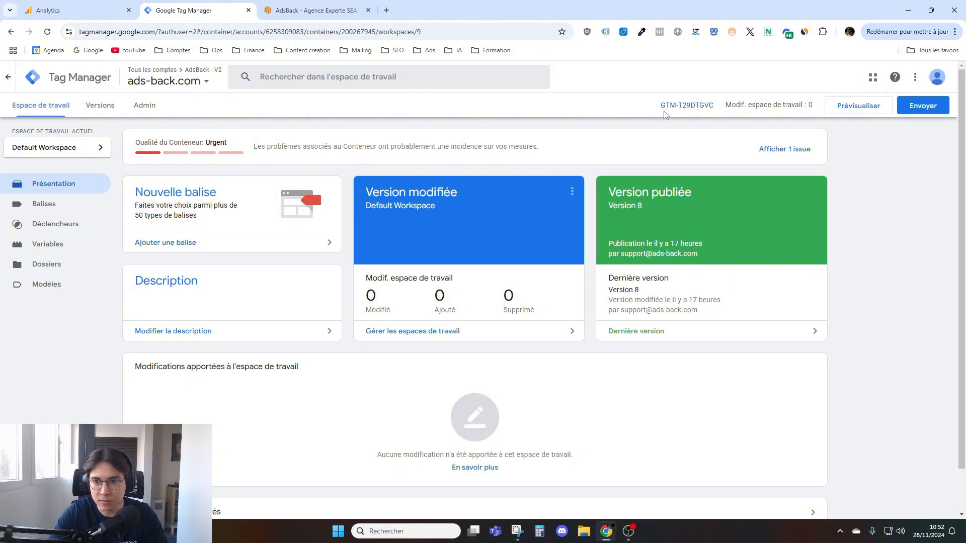
click(682, 108)
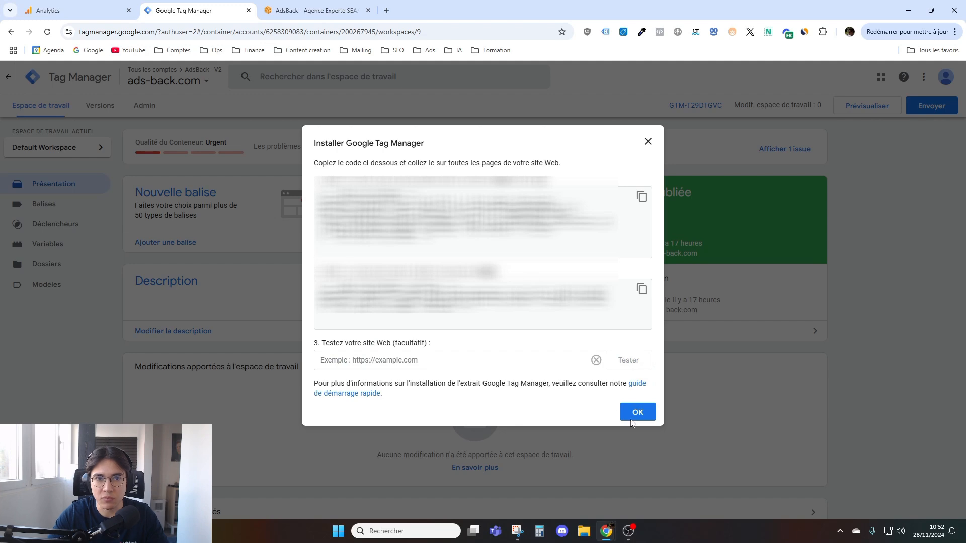
click(648, 142)
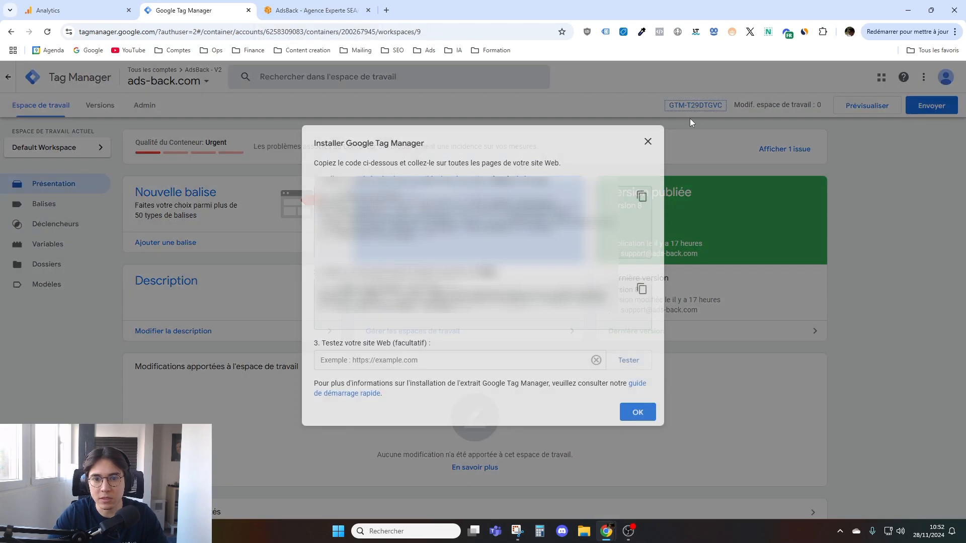
click(696, 107)
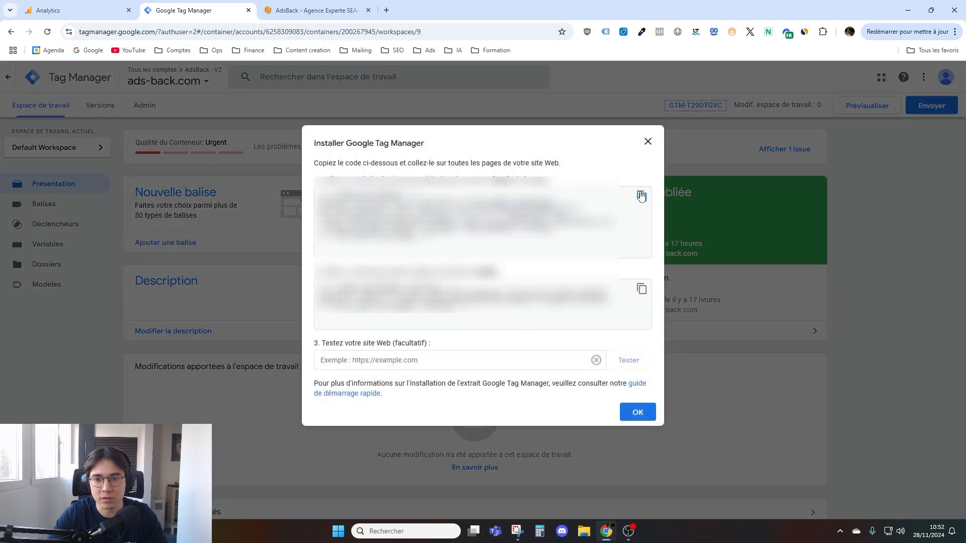
click(648, 142)
click(315, 11)
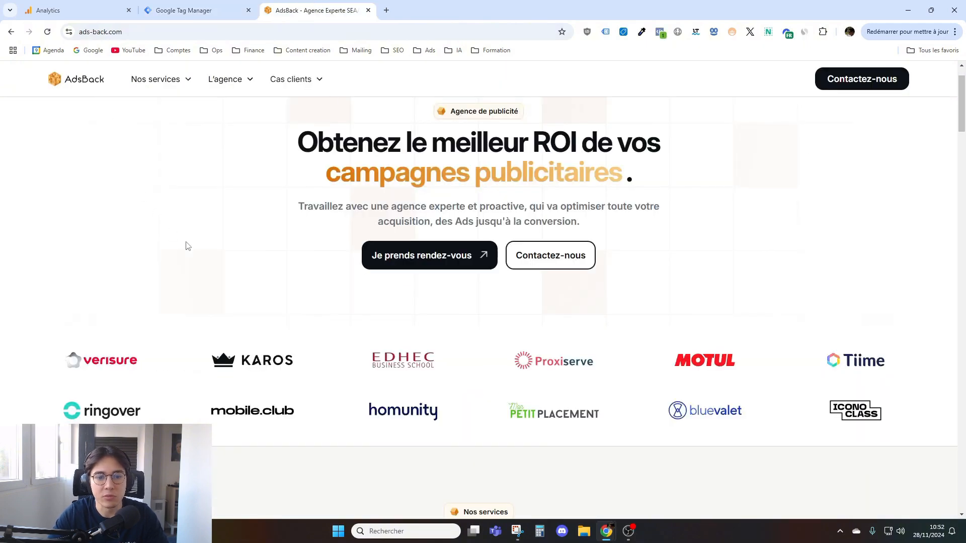
click(184, 10)
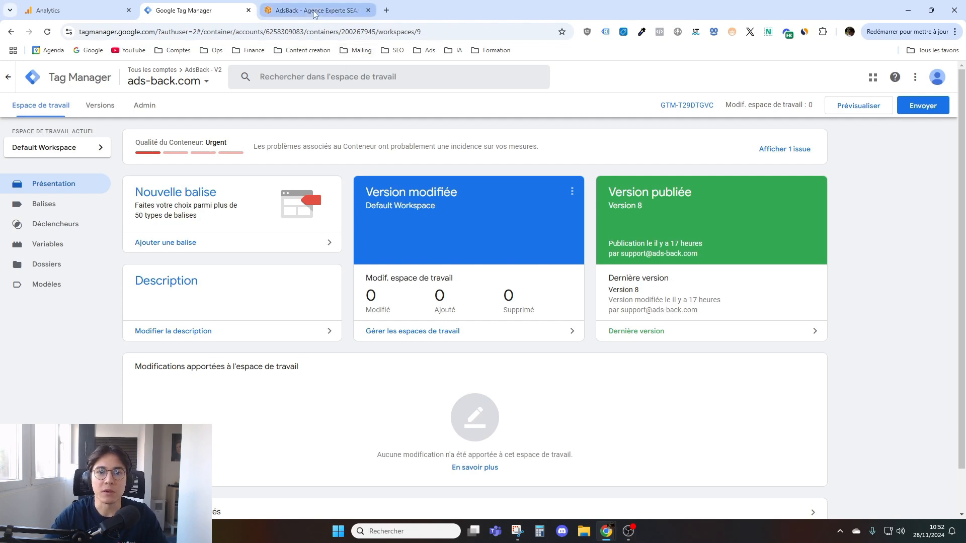
mouse_move(314, 14)
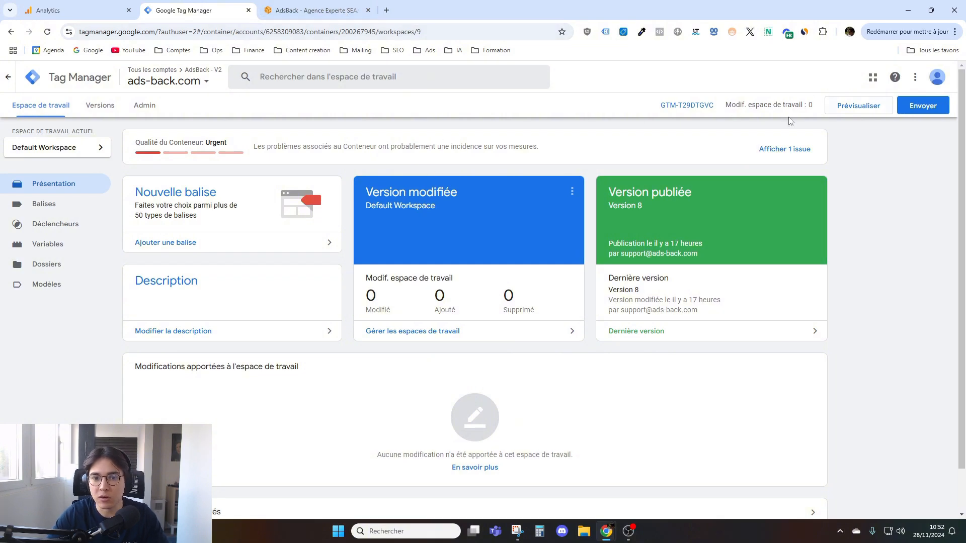
click(686, 104)
click(653, 142)
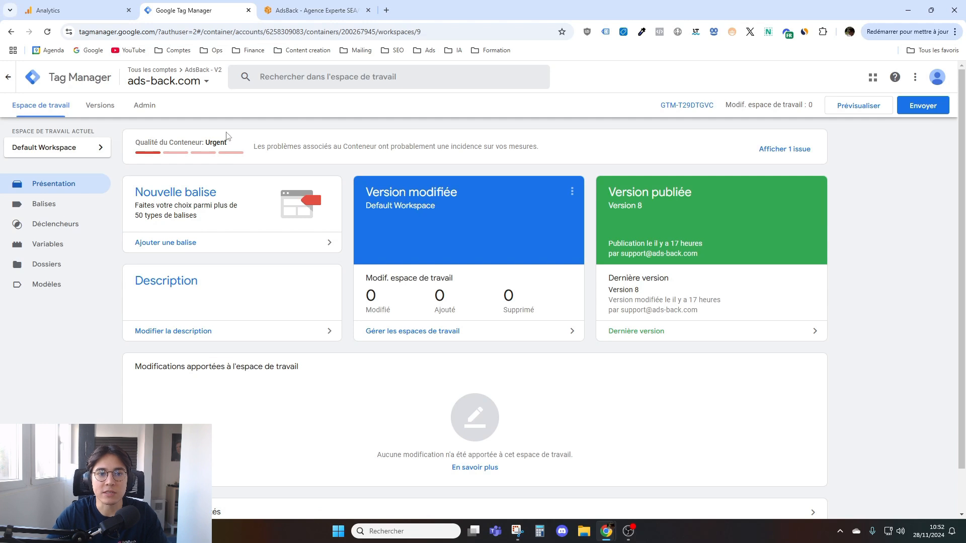
- Enable Tag Assistant Legacy on the AdsBack site, reload the page and check which Google tags are installed
click(315, 7)
click(607, 34)
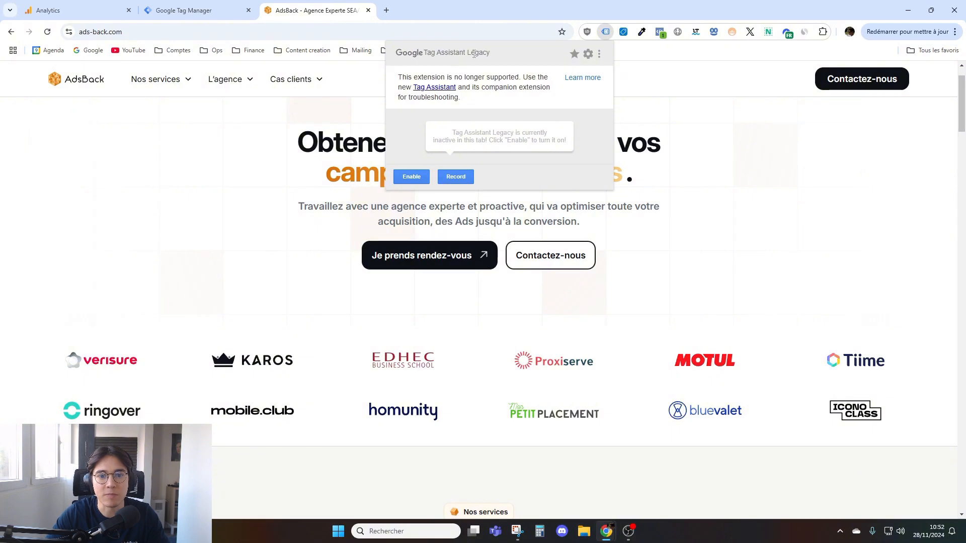
click(411, 175)
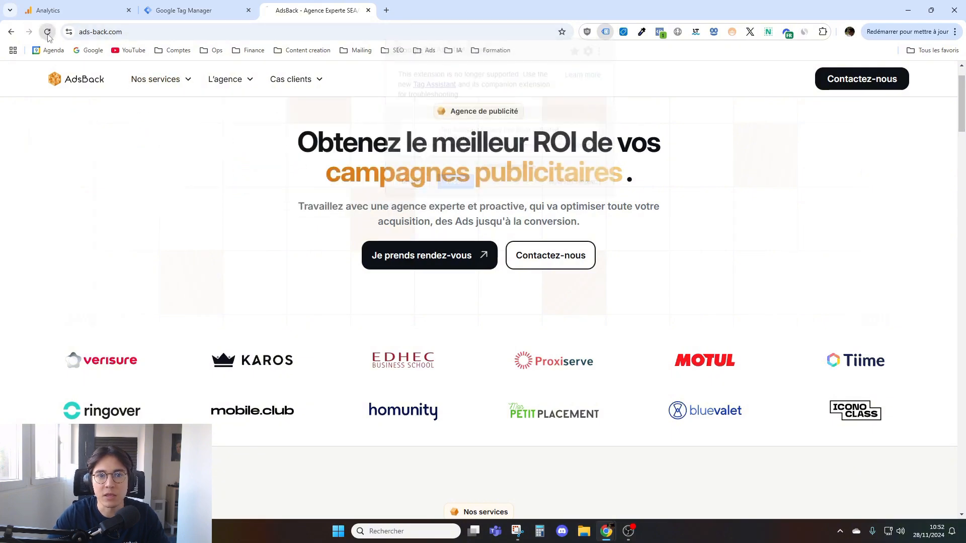
click(606, 32)
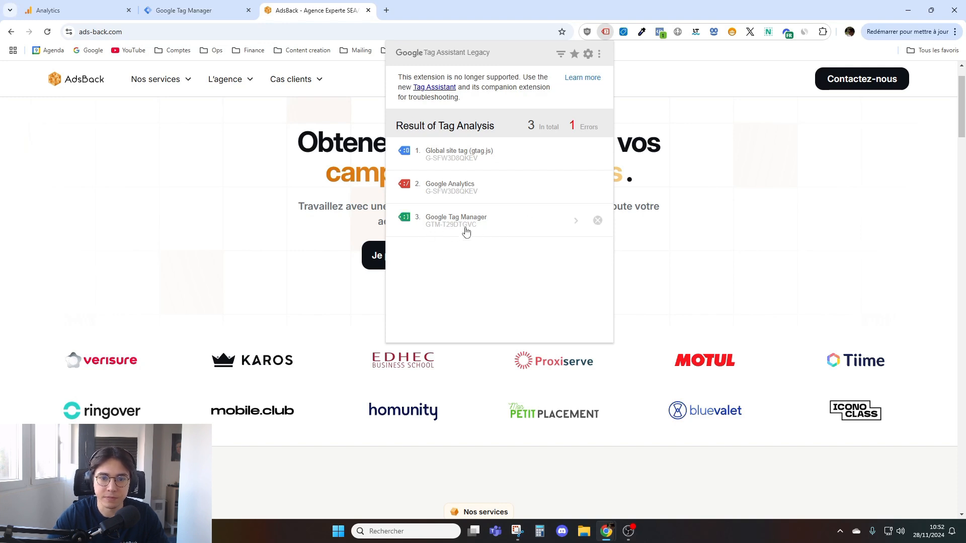
click(237, 197)
scroll(336, 211, up, 1)
click(605, 32)
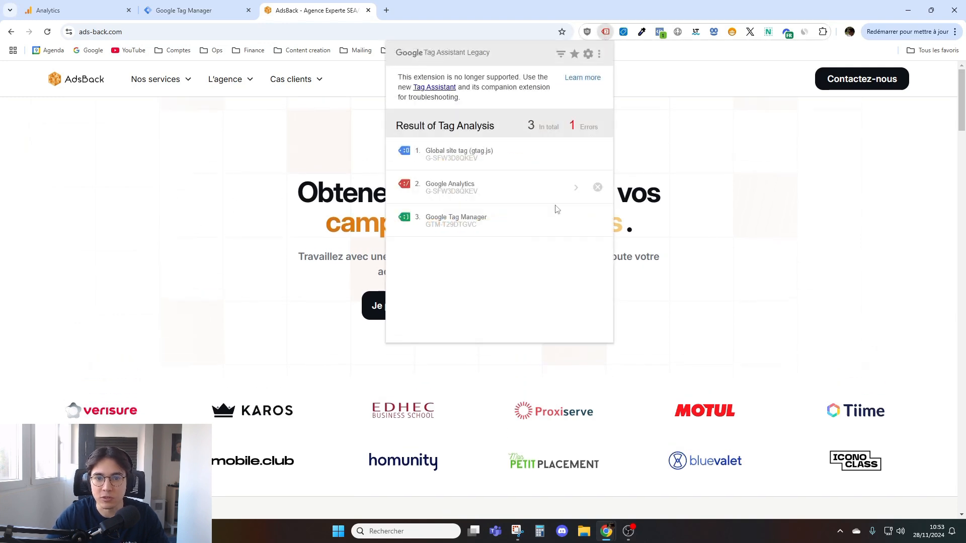
click(291, 227)
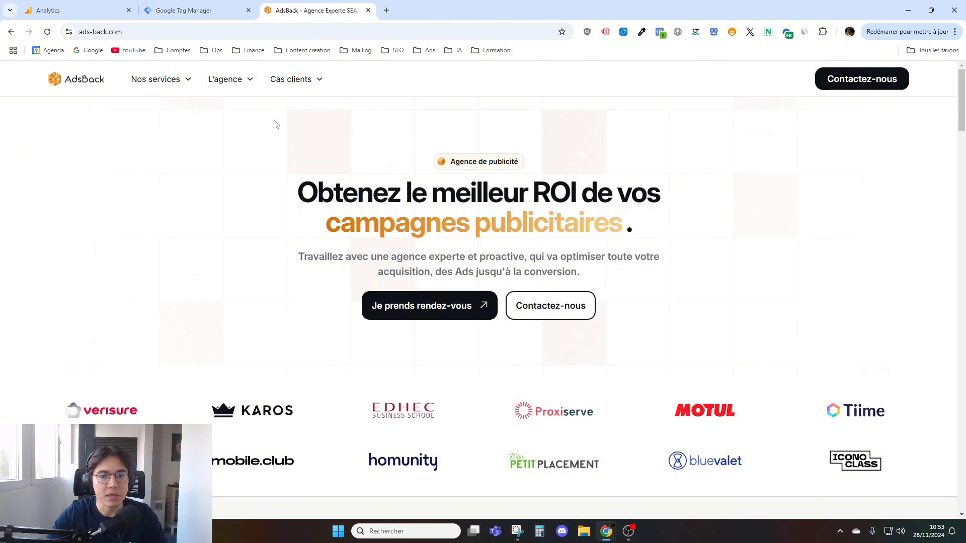
- Create a new tag in the ads-back.com Tag Manager container with Balise Google as its type
click(179, 13)
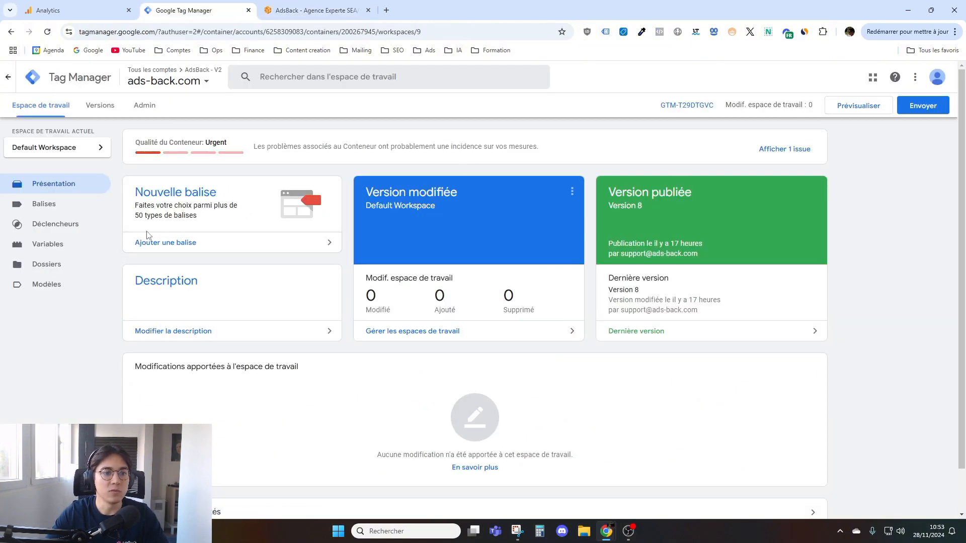
click(73, 208)
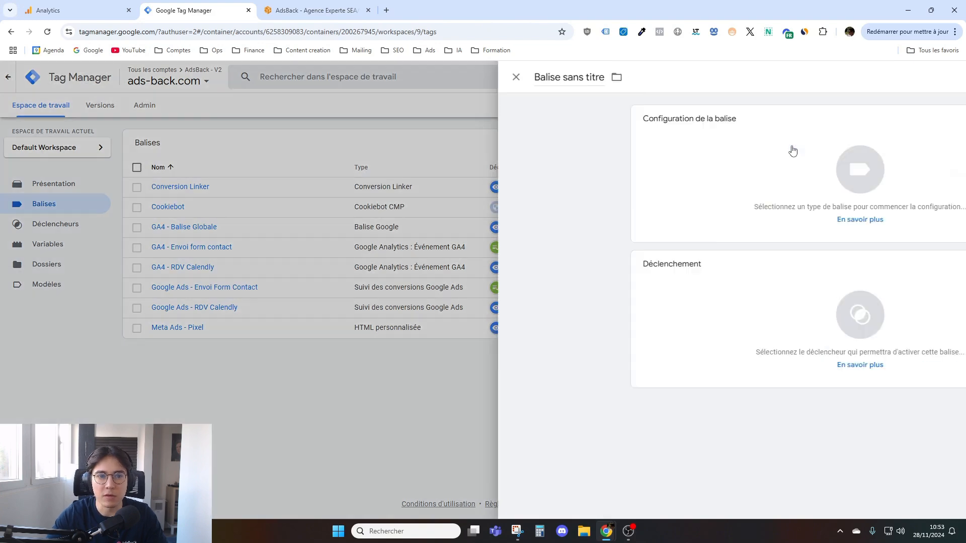
click(791, 145)
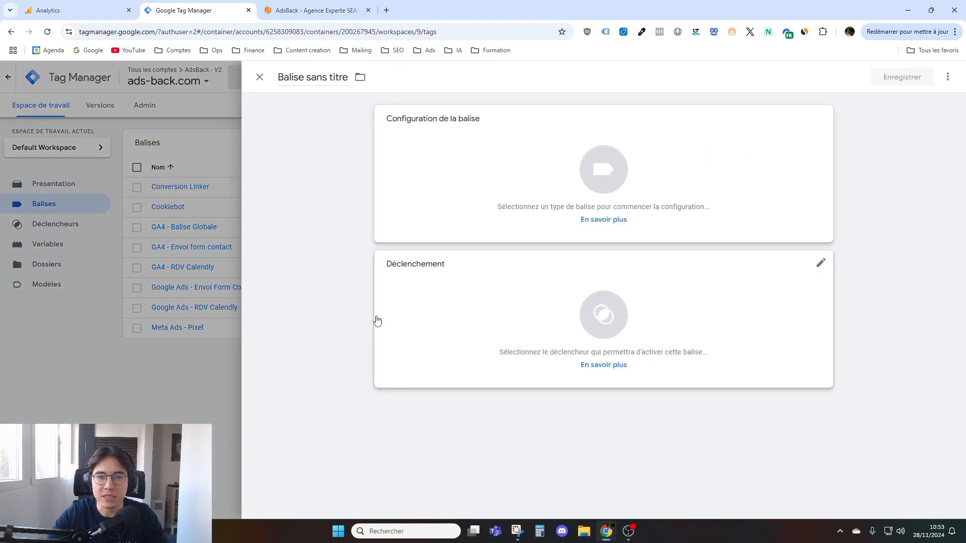
click(490, 157)
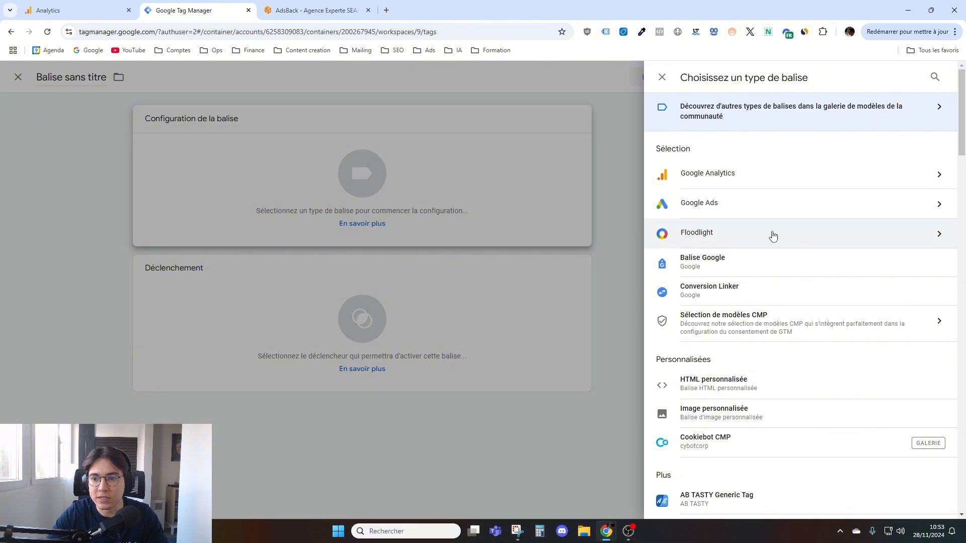
click(764, 261)
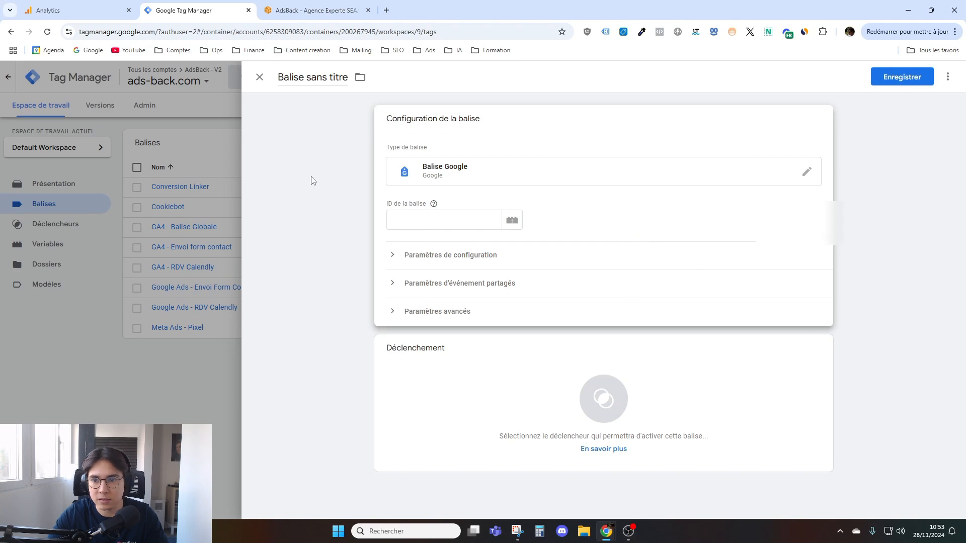
- Copy the measurement ID from the Analytics stream details and enter it as the new Google tag's ID
click(72, 6)
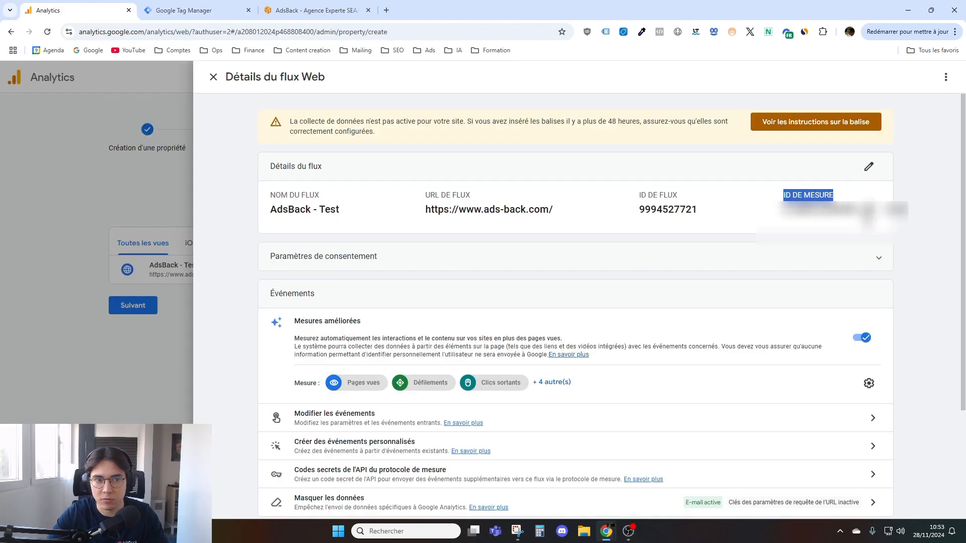
click(861, 215)
click(221, 10)
click(442, 220)
key(ctrl+v)
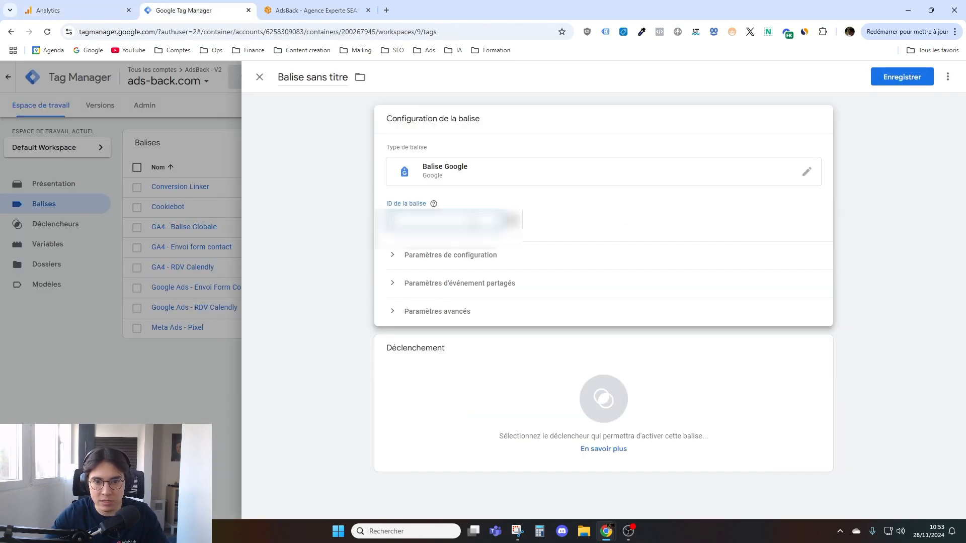
click(313, 220)
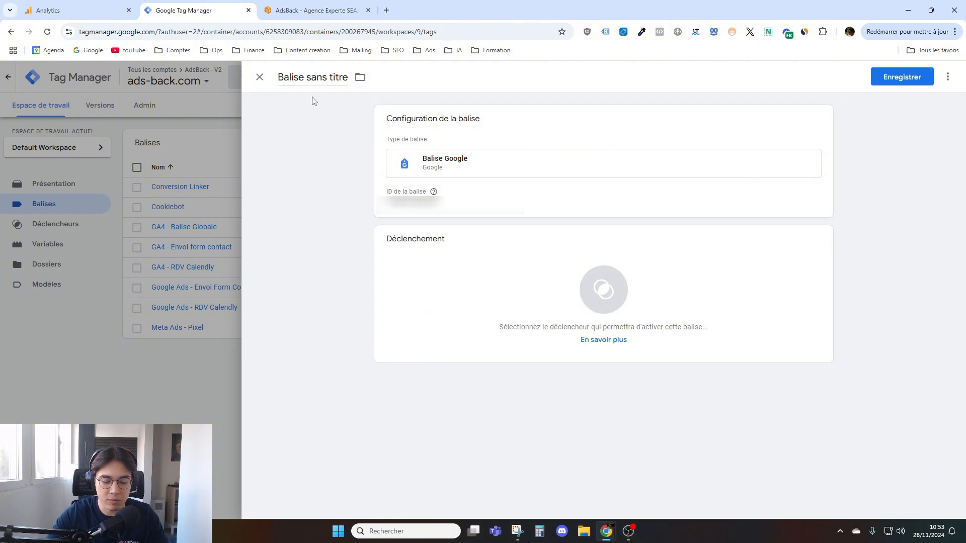
- Name the new Google tag "GA4 - Balise globale"
double_click(317, 77)
key(ctrl+a)
text(GA)
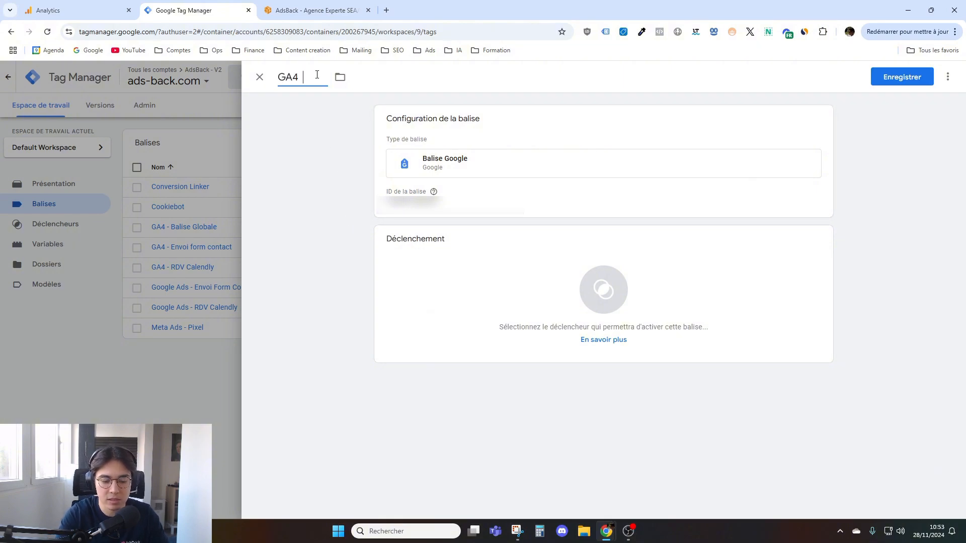
text(4 - Balise)
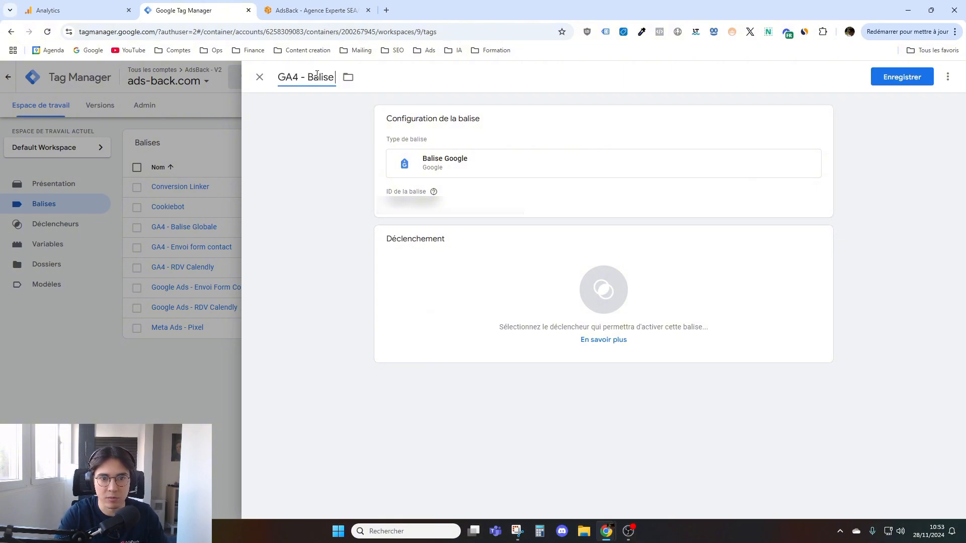
text( globale)
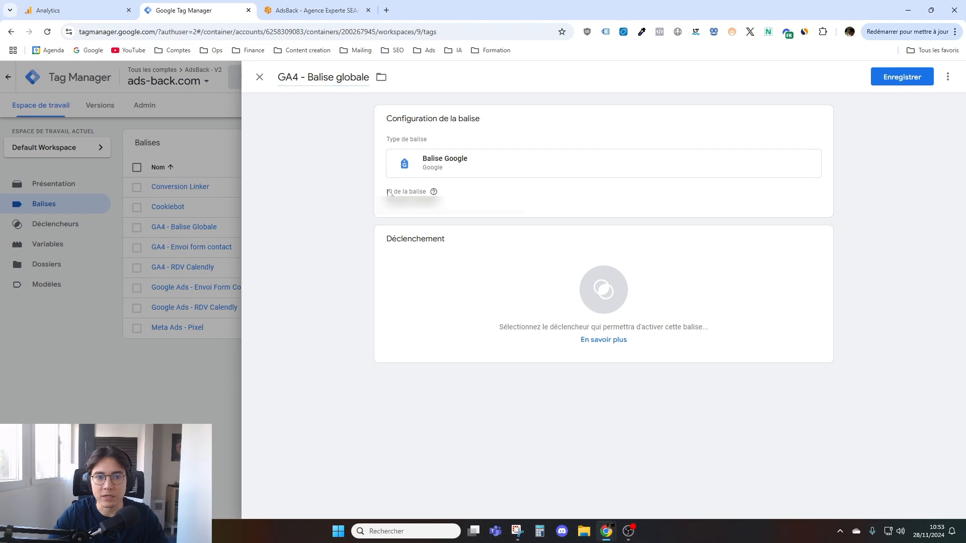
- Set All Pages as the firing trigger of the new "GA4 - Balise globale" tag
click(463, 280)
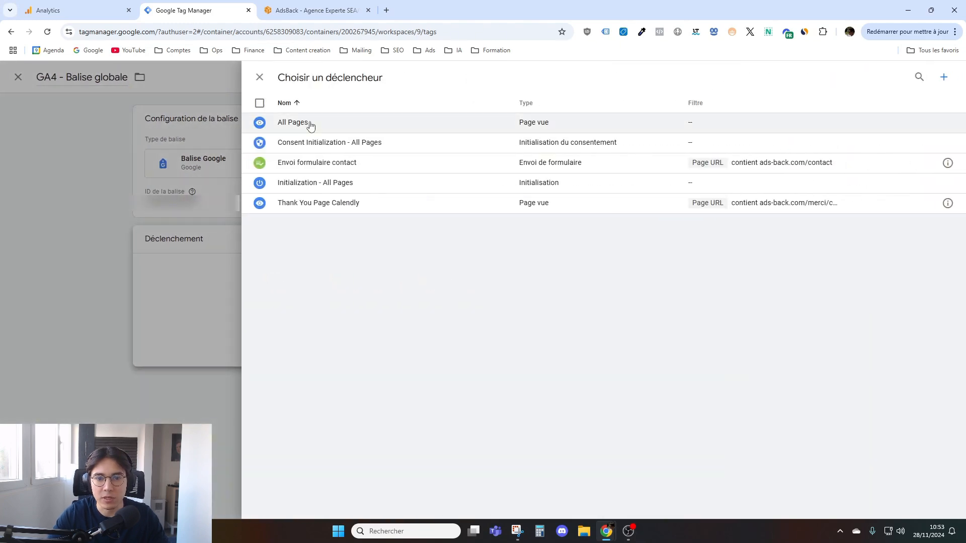
click(309, 124)
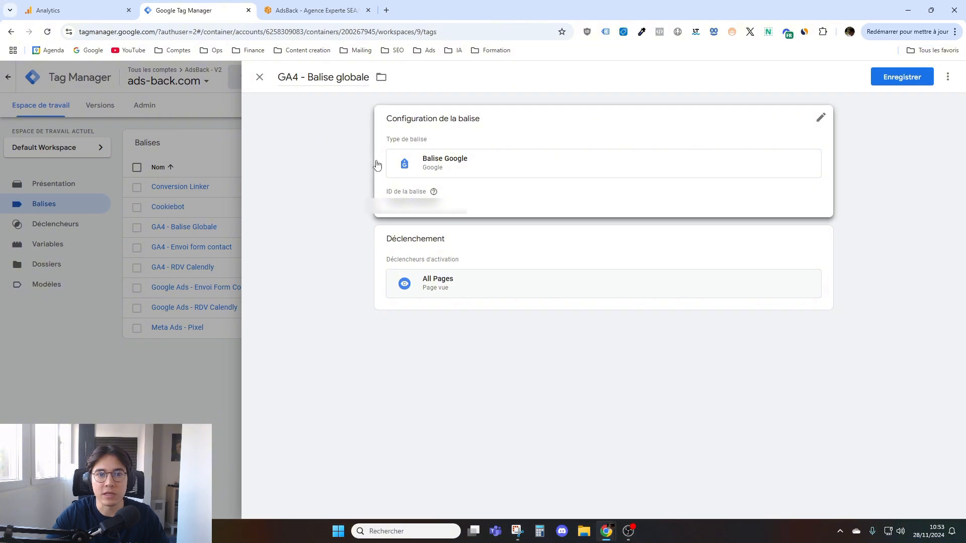
- Visit the Agence Google Ads page on the AdsBack site and review the web stream's measured events in Analytics
click(322, 8)
mouse_move(161, 89)
click(182, 132)
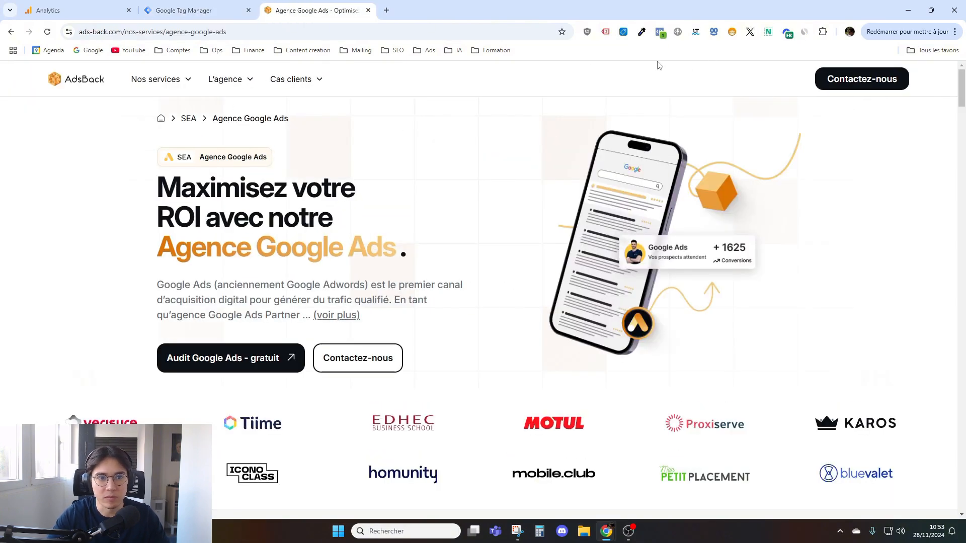
click(186, 10)
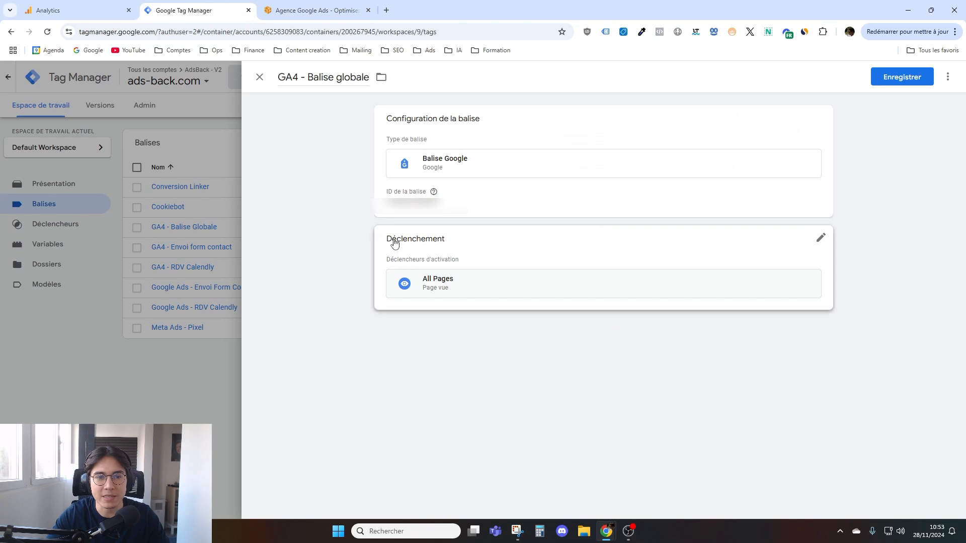
click(48, 10)
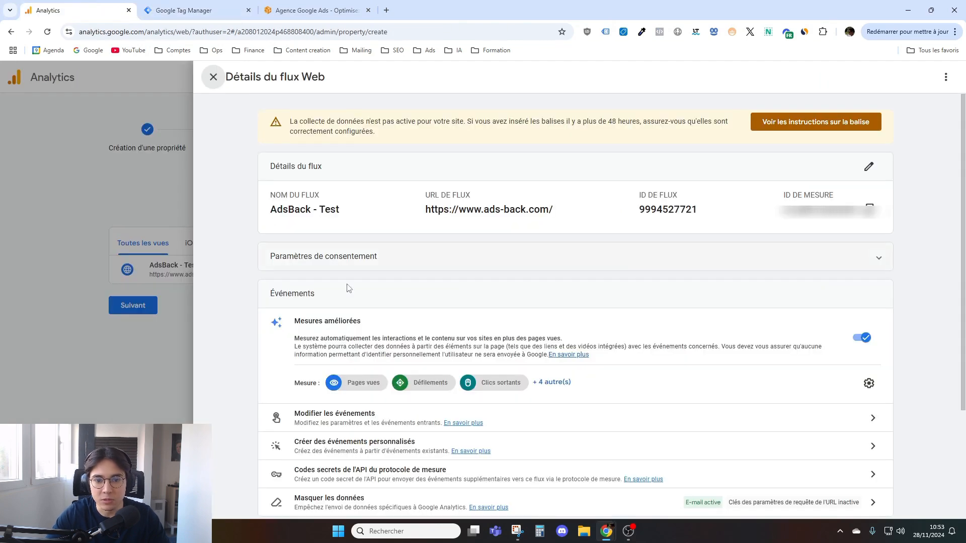
scroll(429, 278, down, 2)
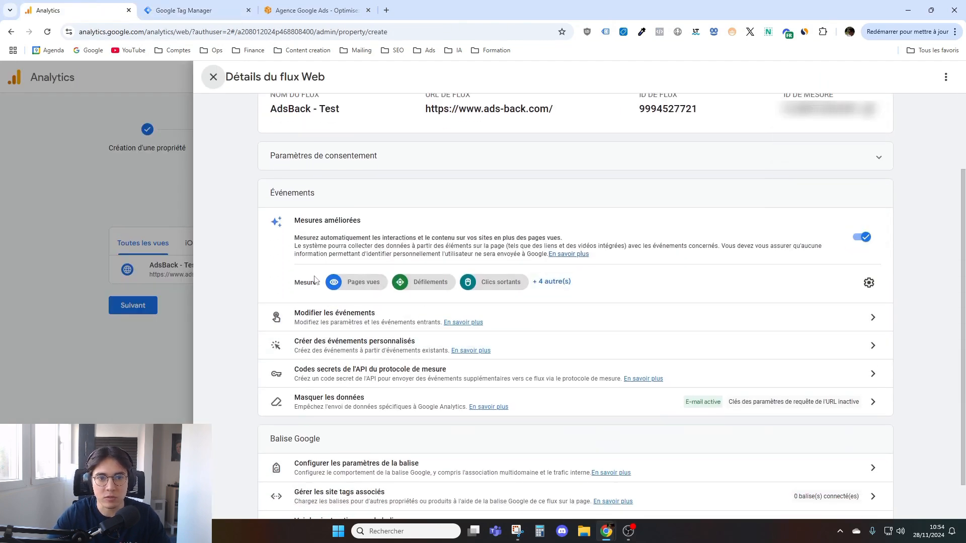
scroll(360, 268, up, 3)
click(189, 5)
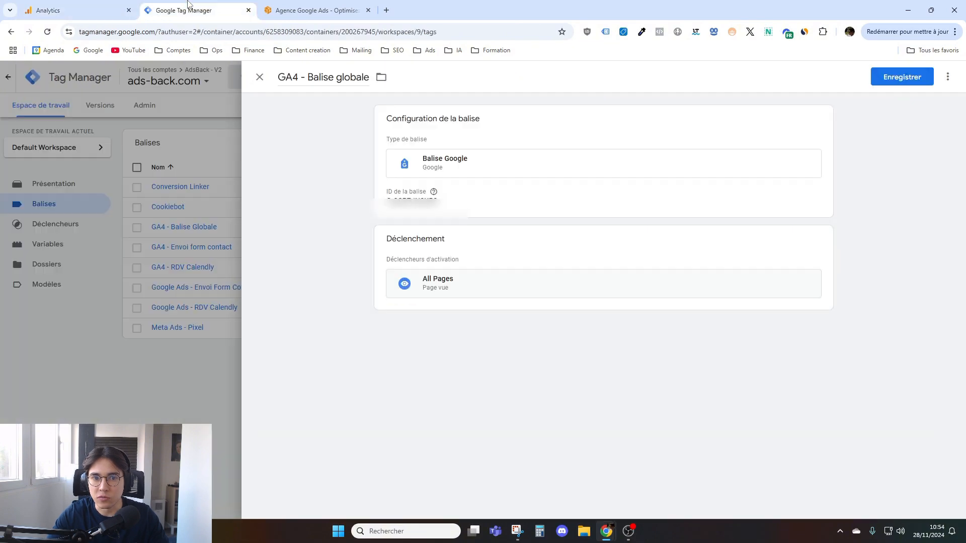
- Close the new "GA4 - Balise globale" tag in Tag Manager and discard its unsaved changes
click(259, 77)
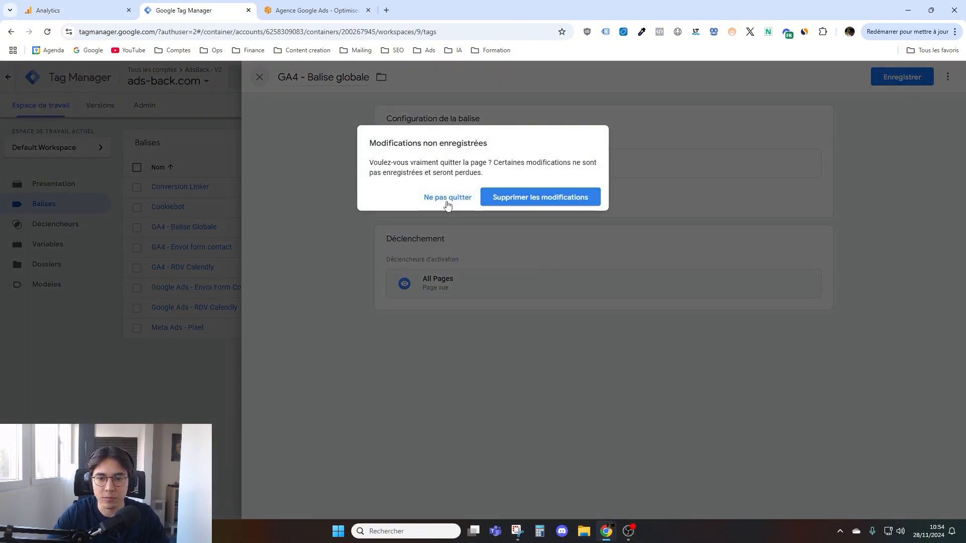
click(527, 199)
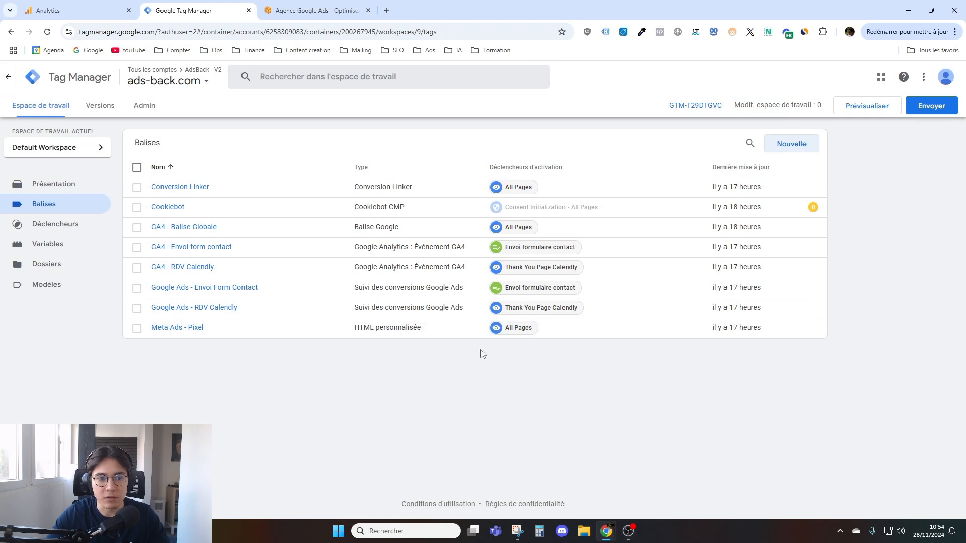
- Review the existing "GA4 - Balise Globale" tag and the workspace's publishing form without publishing anything
click(203, 227)
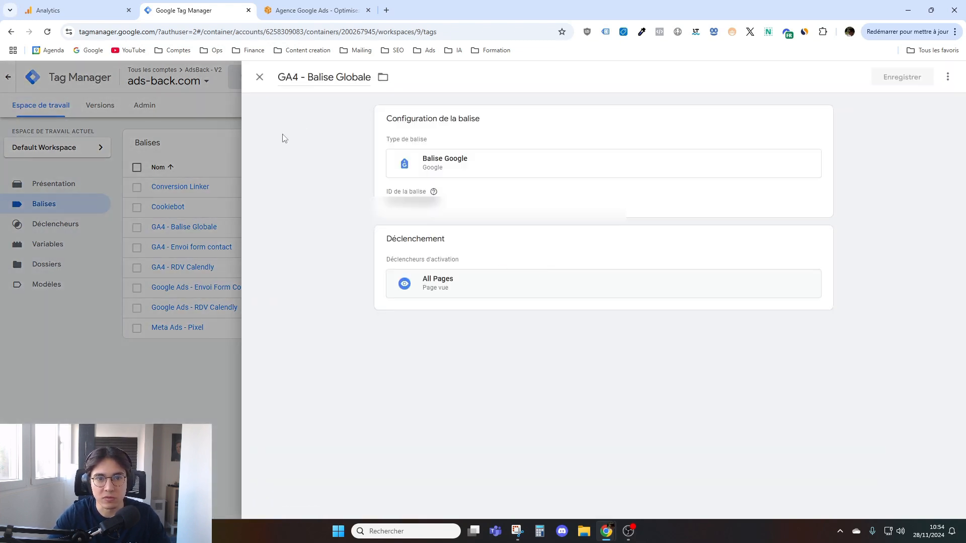
key(Escape)
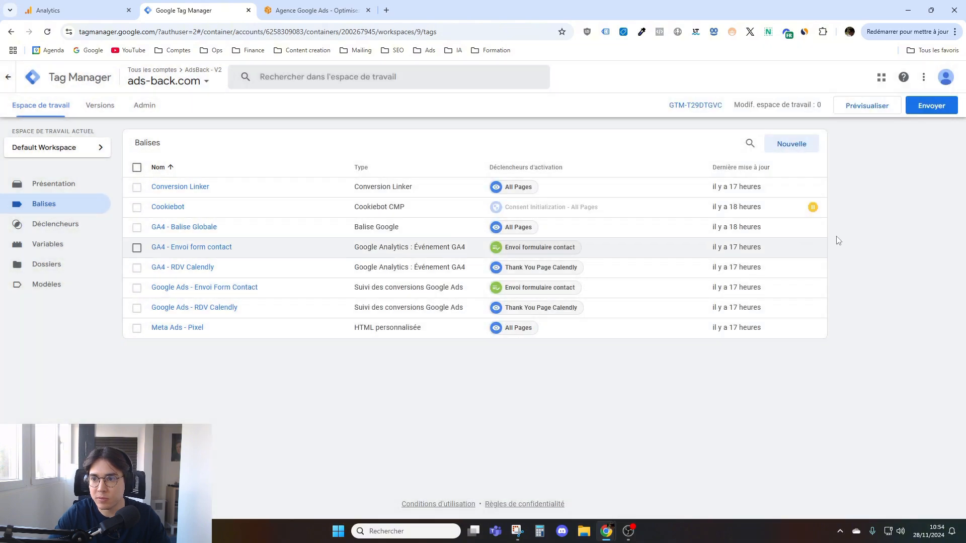
click(929, 107)
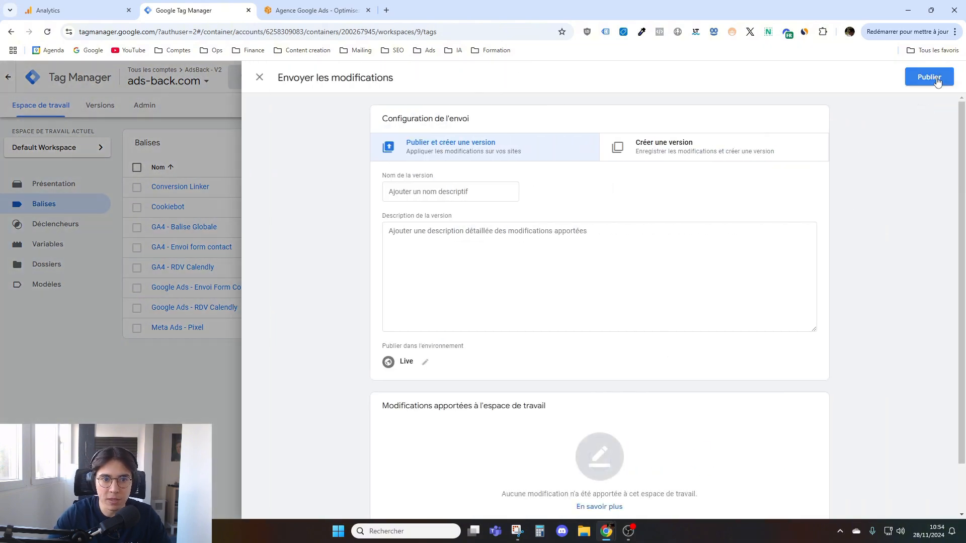
click(259, 77)
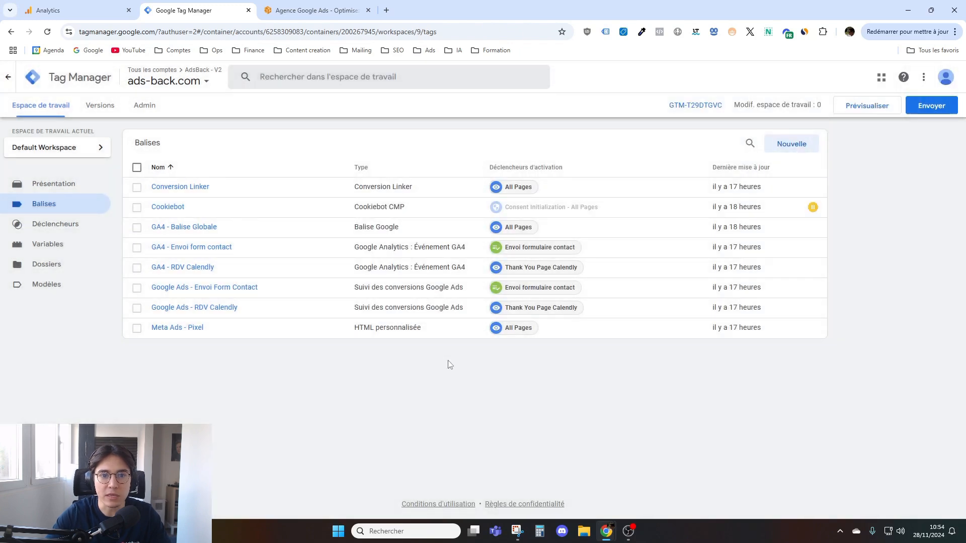
click(322, 10)
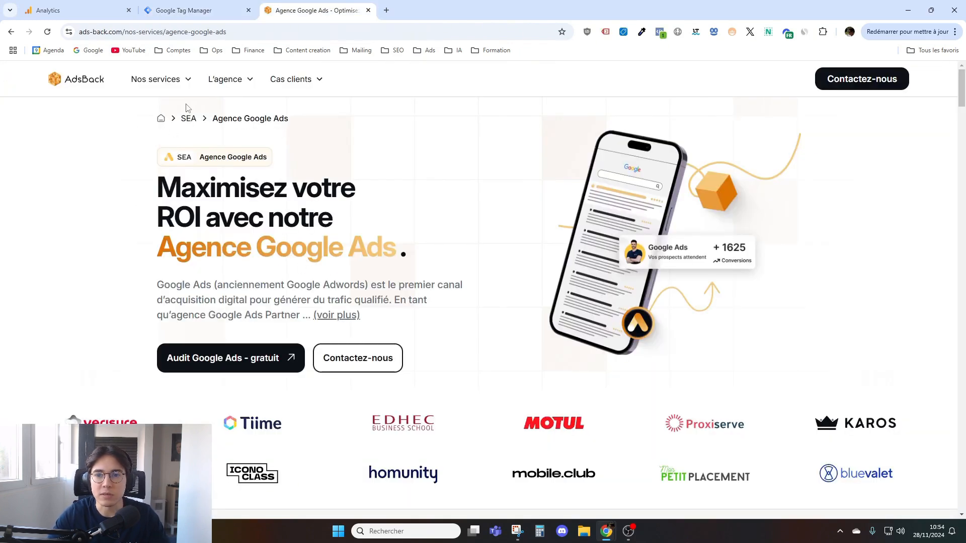
click(185, 9)
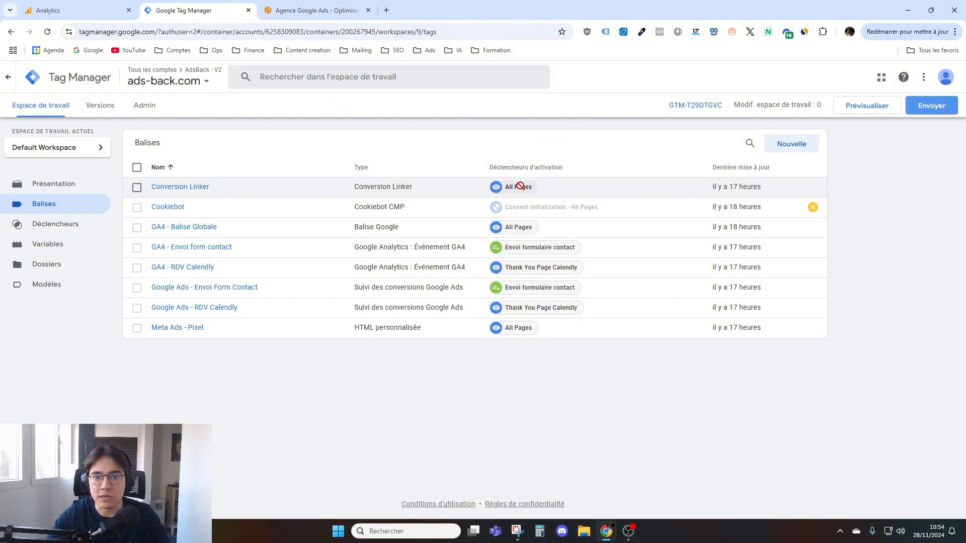
- Close the web stream details in Analytics, finish the property setup and go to the new property's home page
click(75, 10)
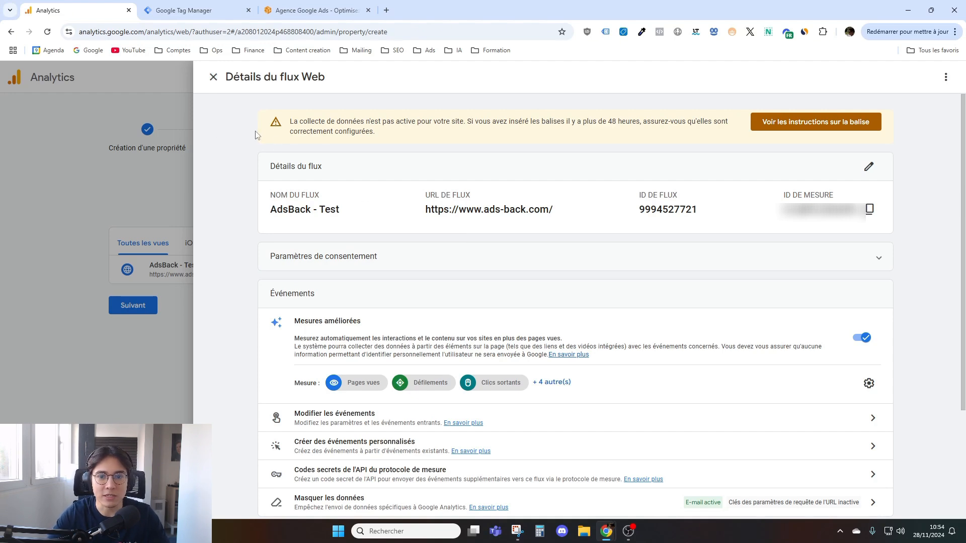
click(214, 77)
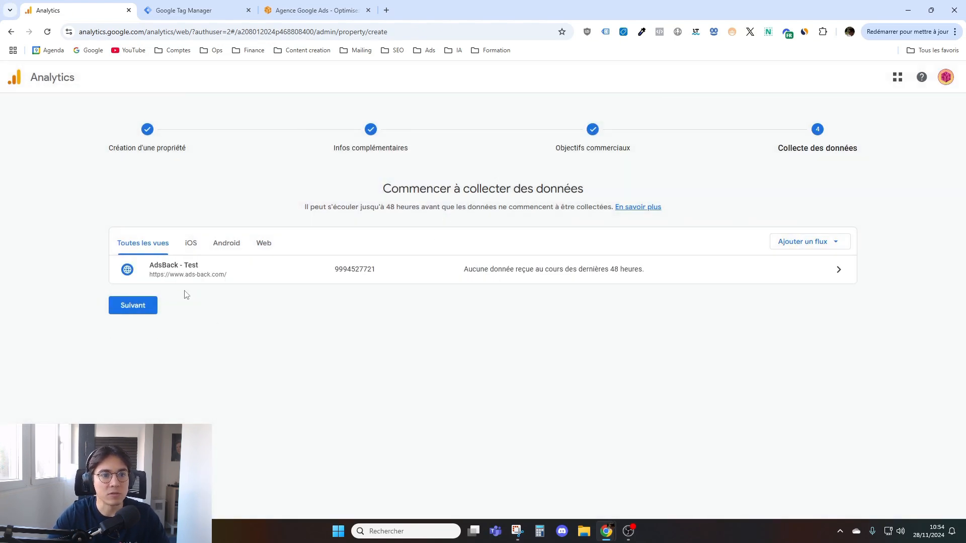
double_click(145, 309)
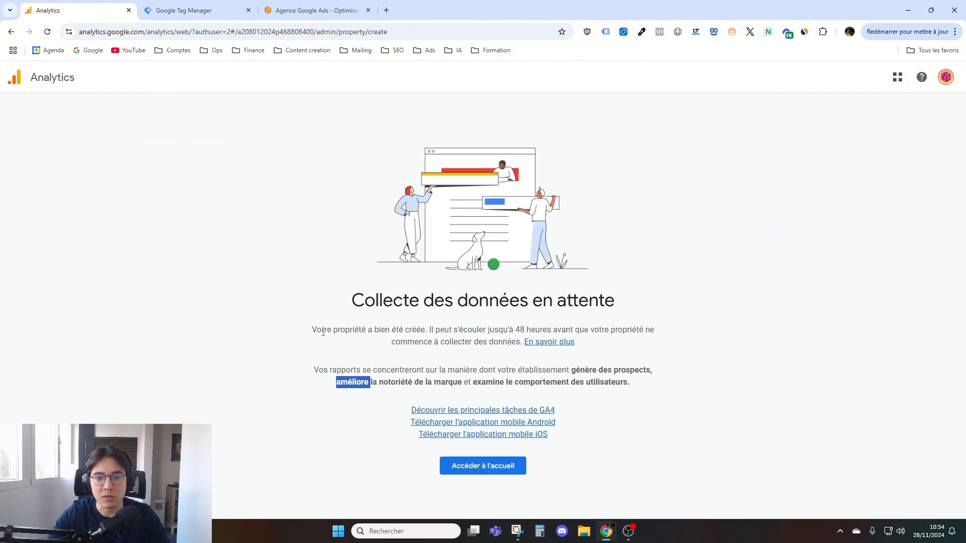
click(323, 332)
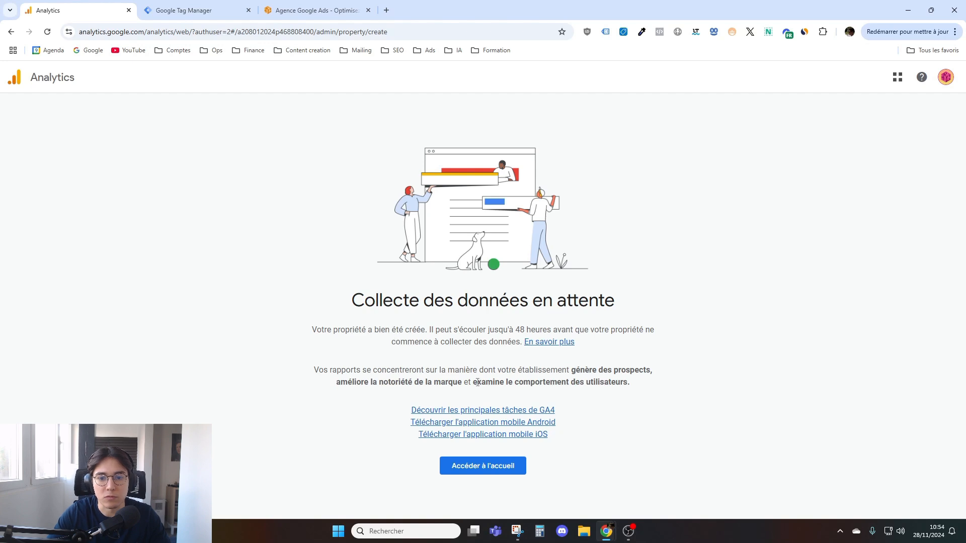
drag(521, 333, 597, 345)
click(598, 347)
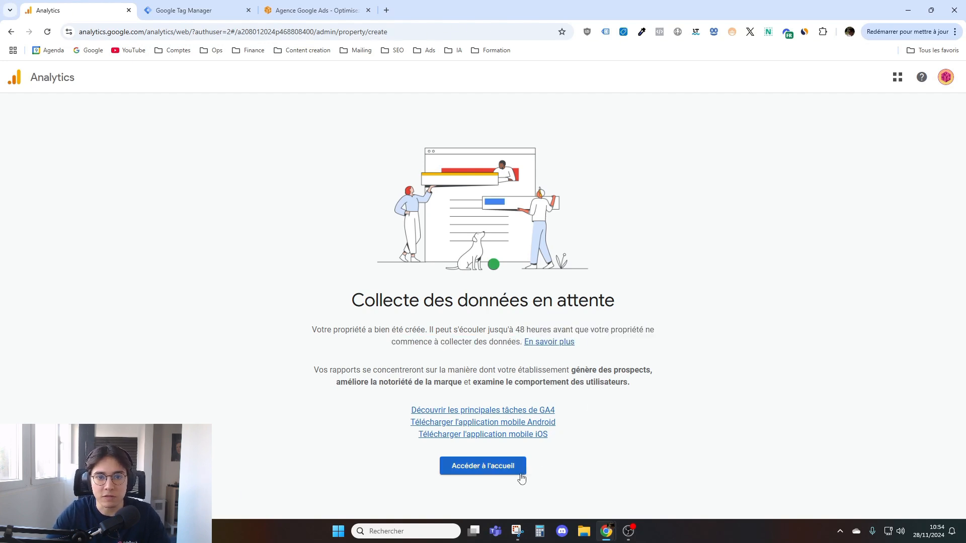
click(498, 472)
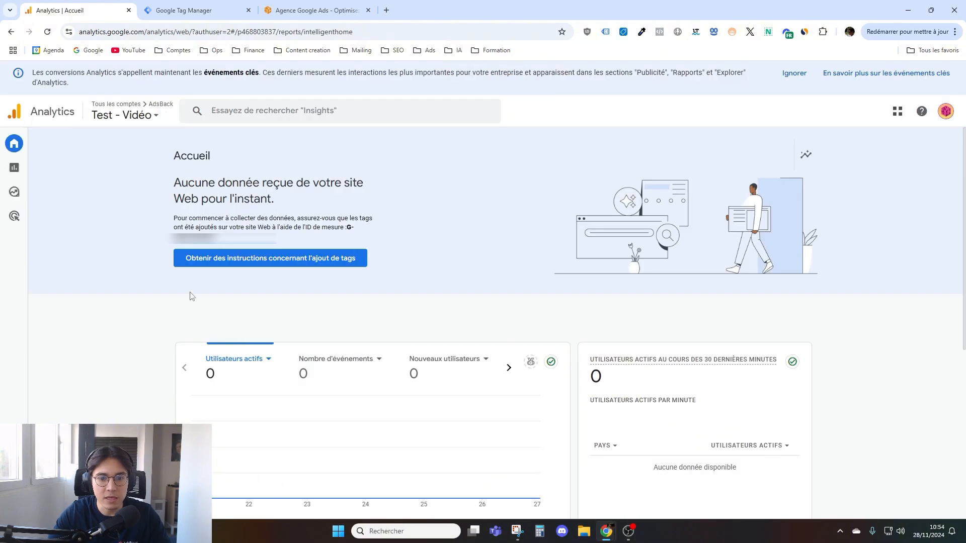
scroll(161, 301, down, 3)
scroll(161, 301, up, 3)
- Open the contact page from the Agence Google Ads page on the AdsBack site and look over its form
key(ctrl+3)
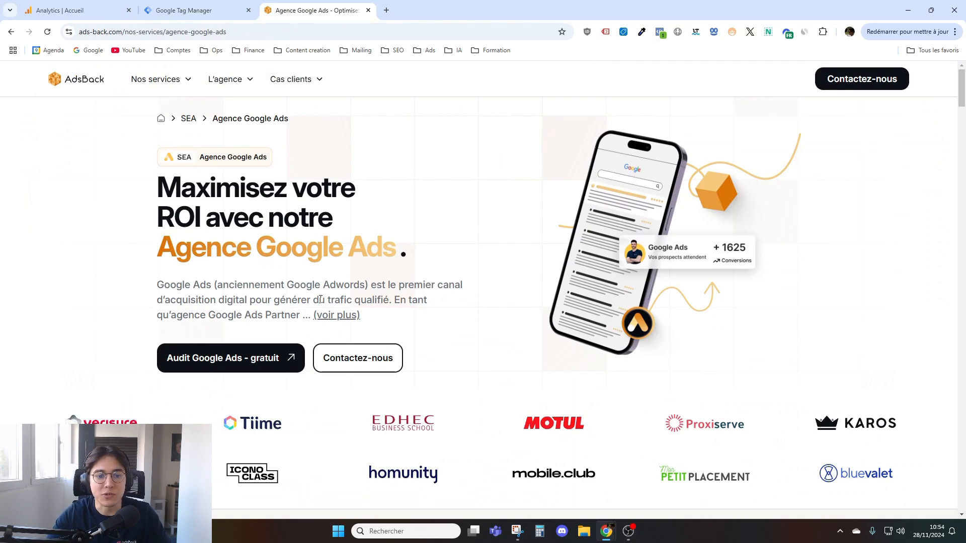
scroll(291, 382, down, 7)
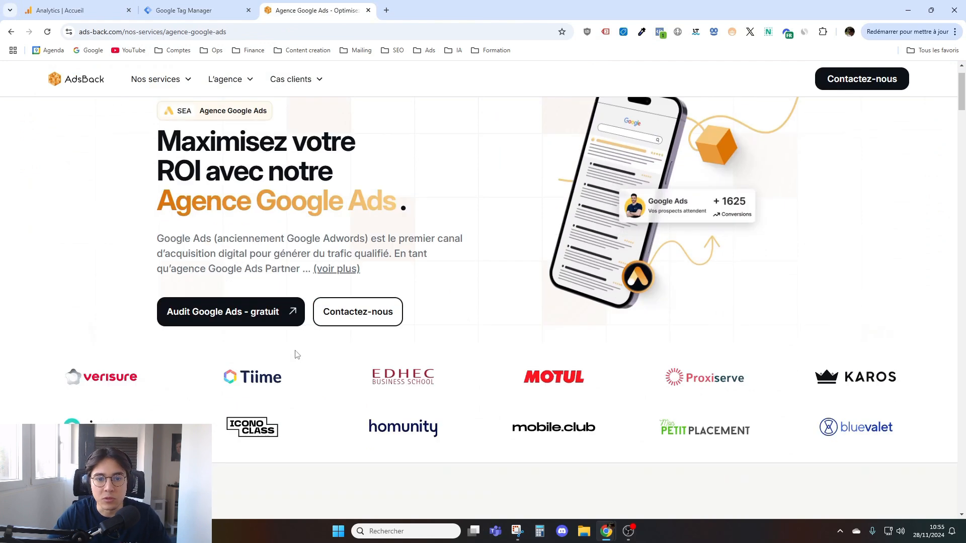
scroll(353, 281, up, 5)
click(375, 272)
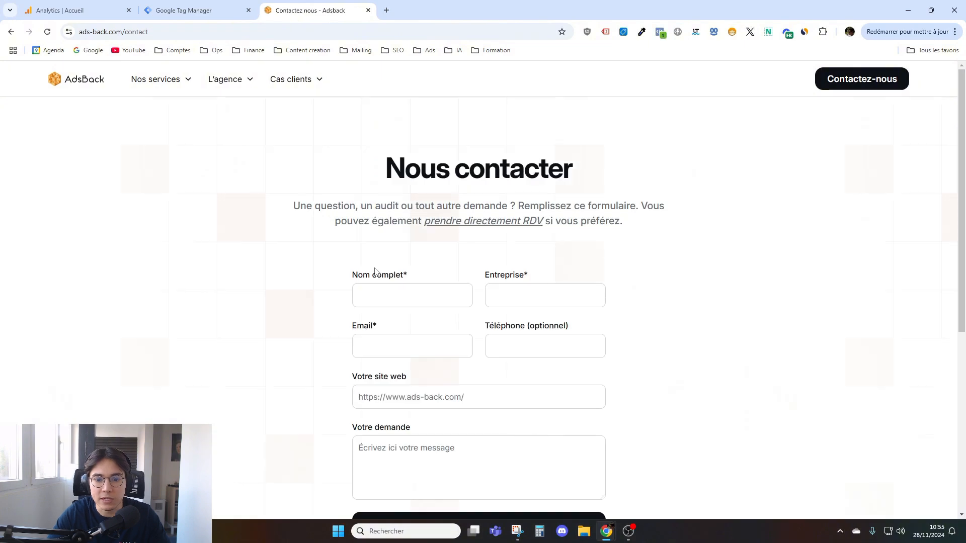
scroll(402, 292, down, 3)
scroll(398, 288, up, 1)
scroll(397, 288, up, 1)
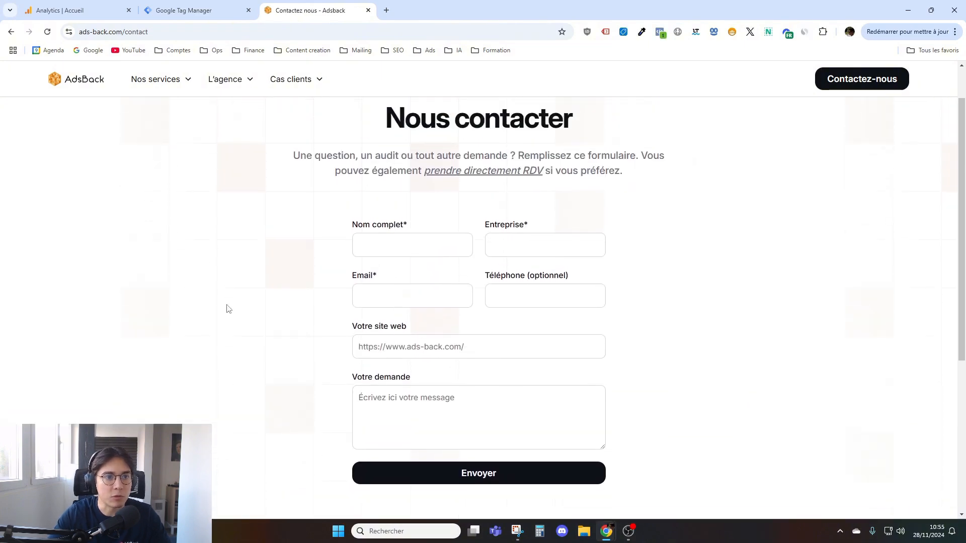
- Open the Événements page in the administration settings of the "Test - Vidéo" Analytics property
click(75, 10)
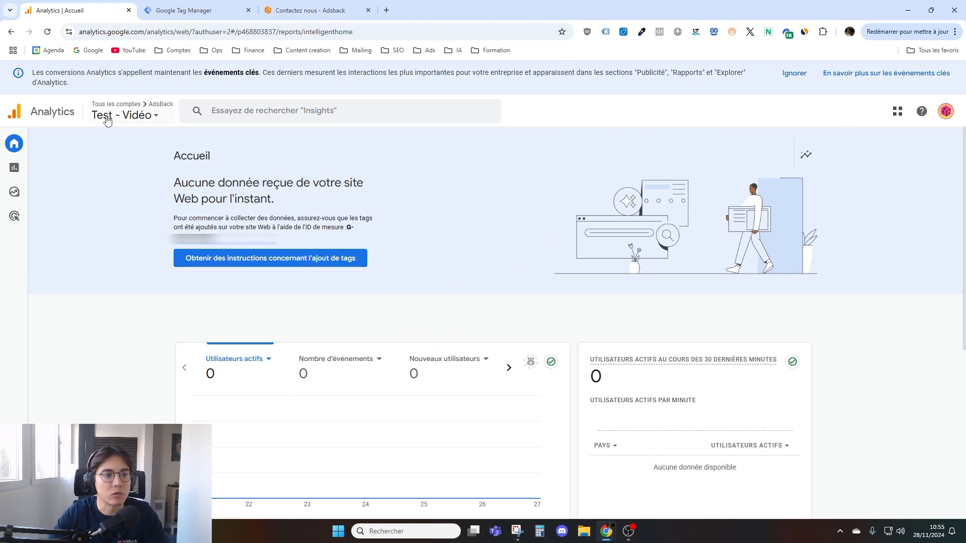
mouse_move(43, 190)
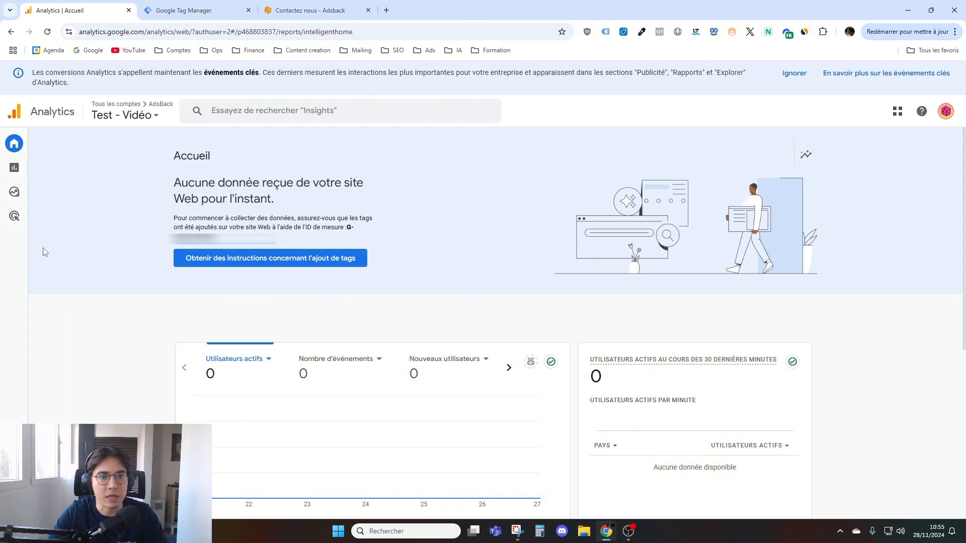
mouse_move(12, 225)
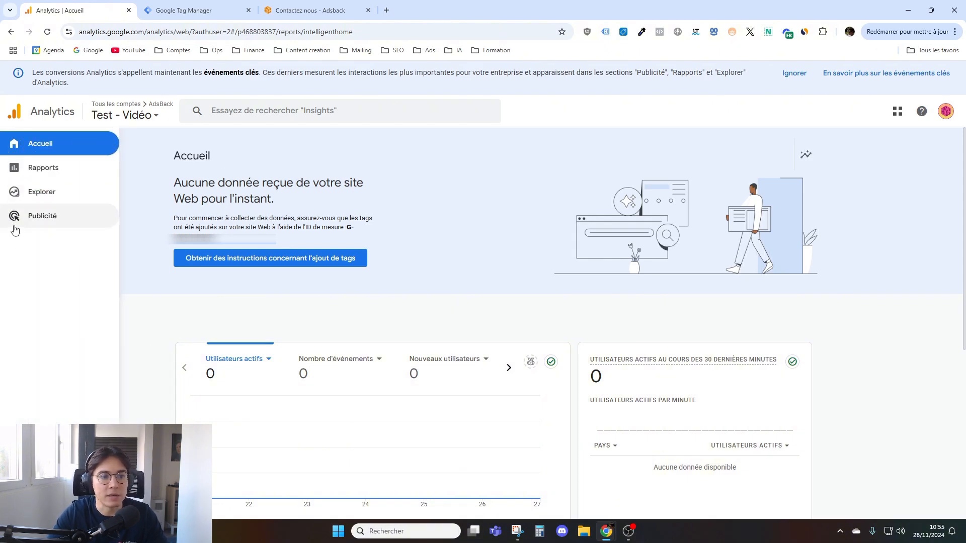
click(14, 504)
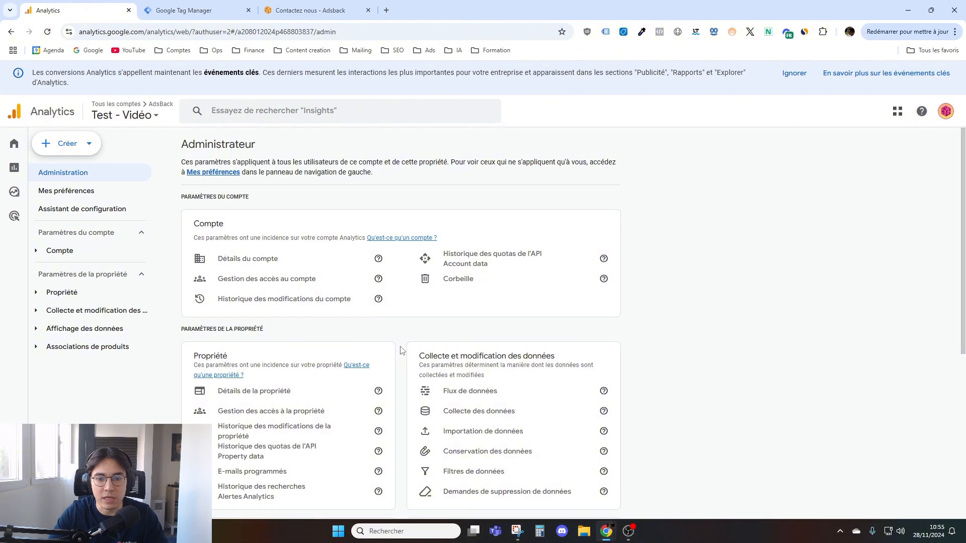
scroll(402, 351, down, 3)
scroll(402, 351, down, 2)
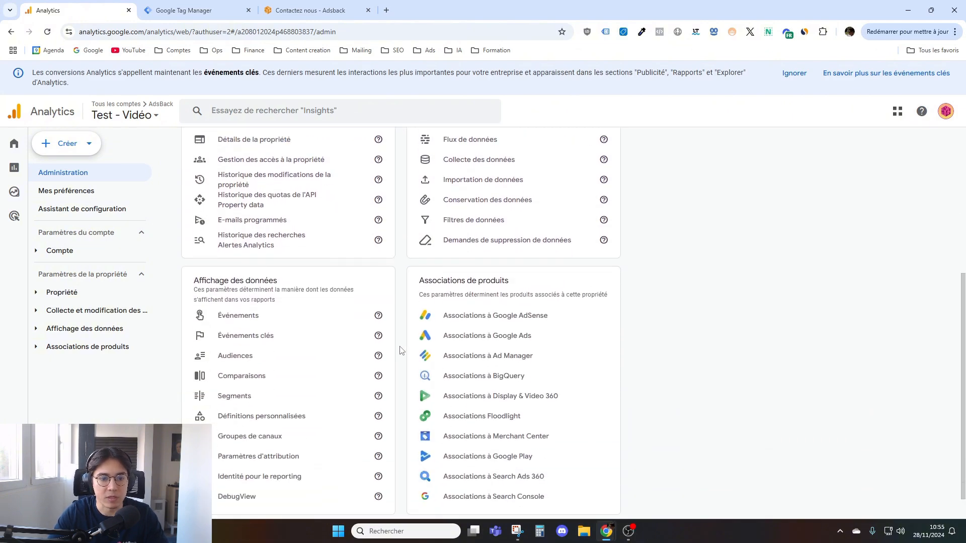
click(262, 322)
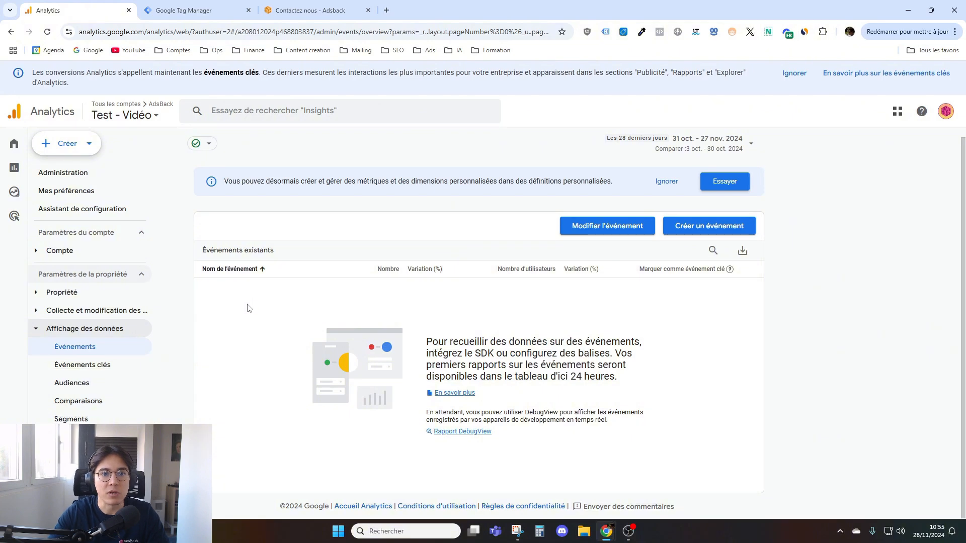
- Review the AdsBack contact form and the tag list in Tag Manager, and return to the Analytics events page
click(312, 10)
scroll(395, 267, down, 2)
scroll(394, 267, up, 3)
scroll(400, 246, down, 5)
scroll(397, 241, up, 5)
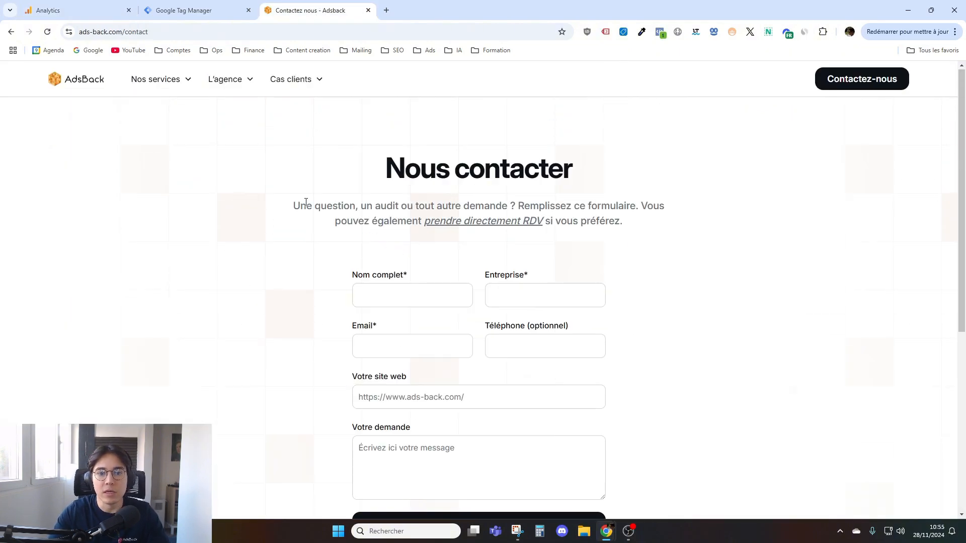
click(171, 10)
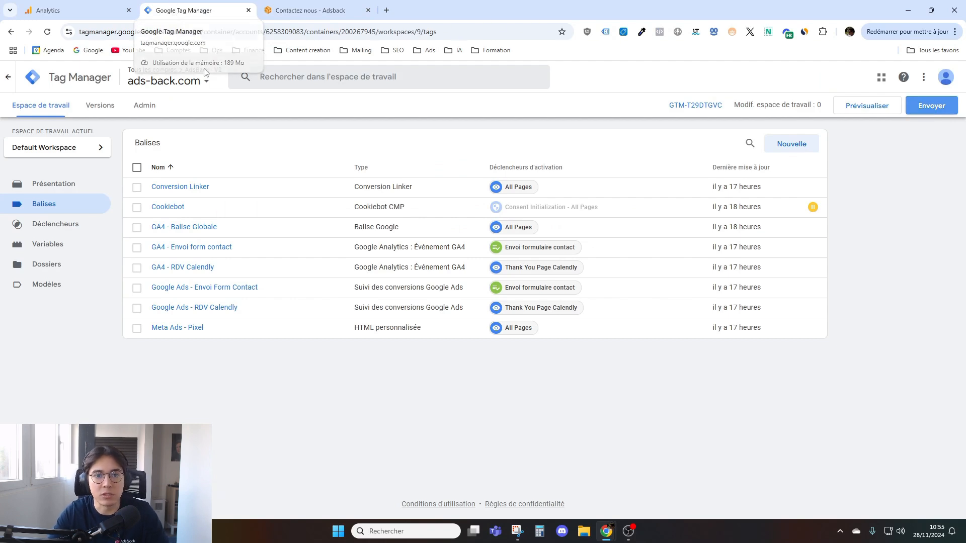
click(341, 3)
click(245, 3)
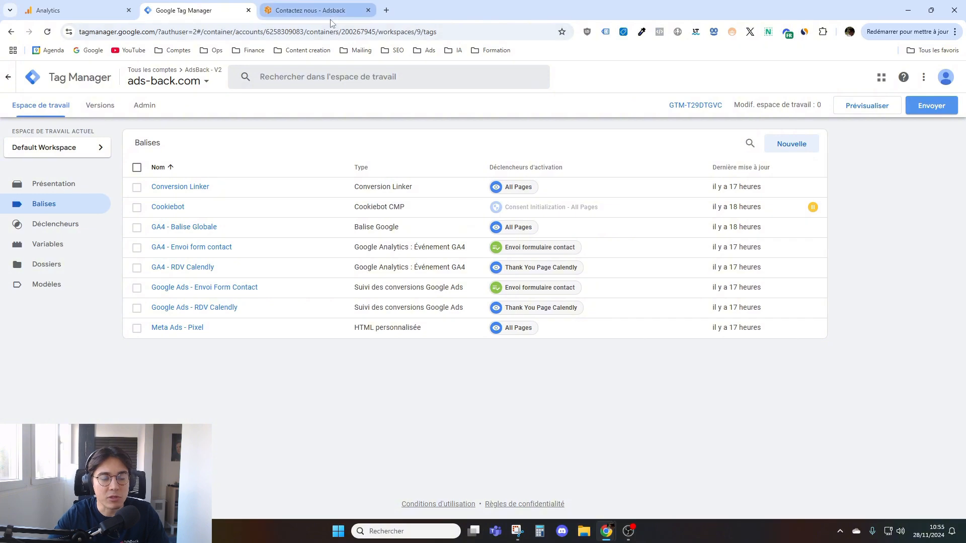
click(80, 5)
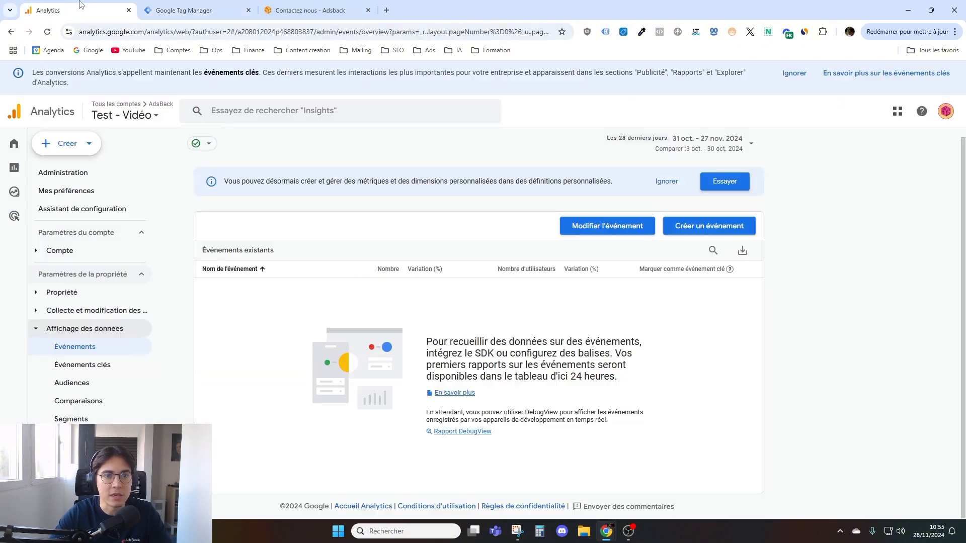
- In Tag Manager, start a new tag of type Google Analytics : Événement GA4
click(186, 10)
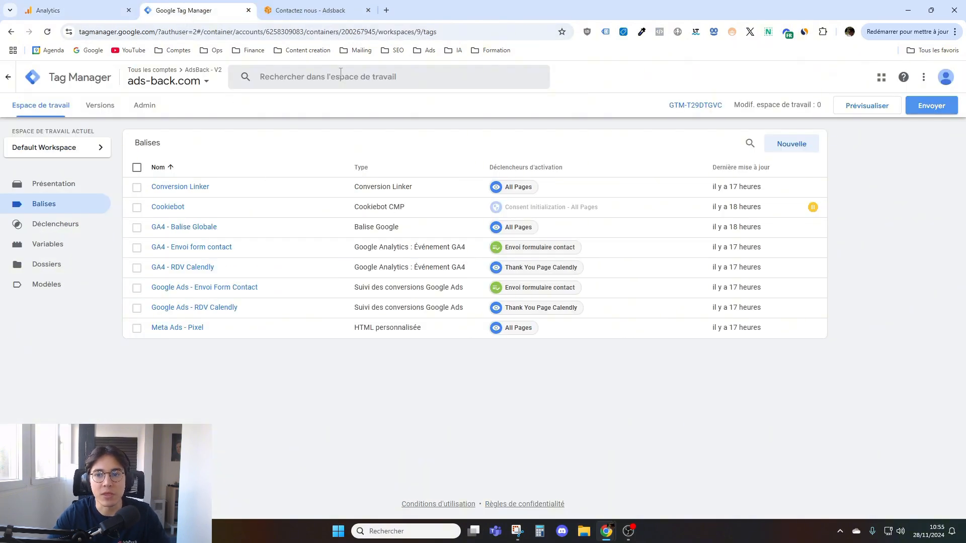
click(799, 149)
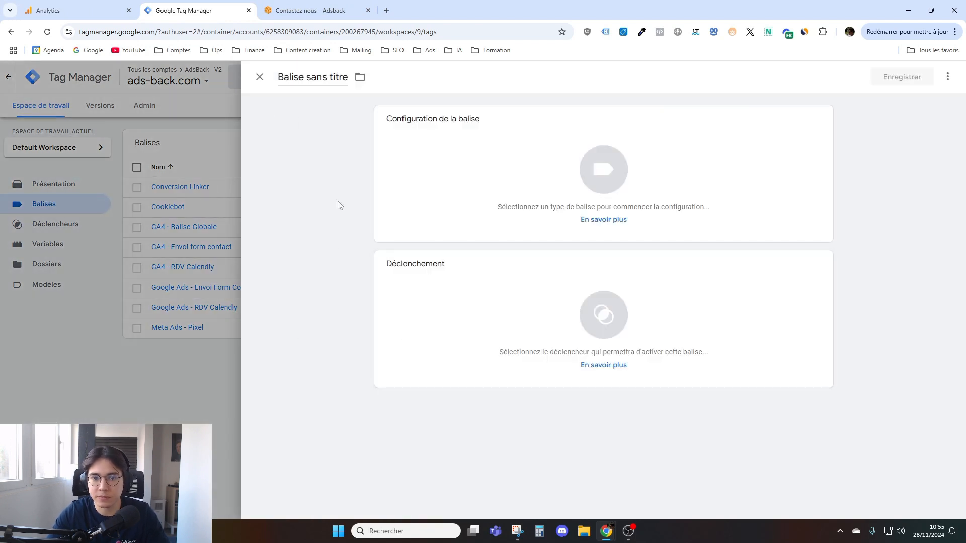
click(530, 171)
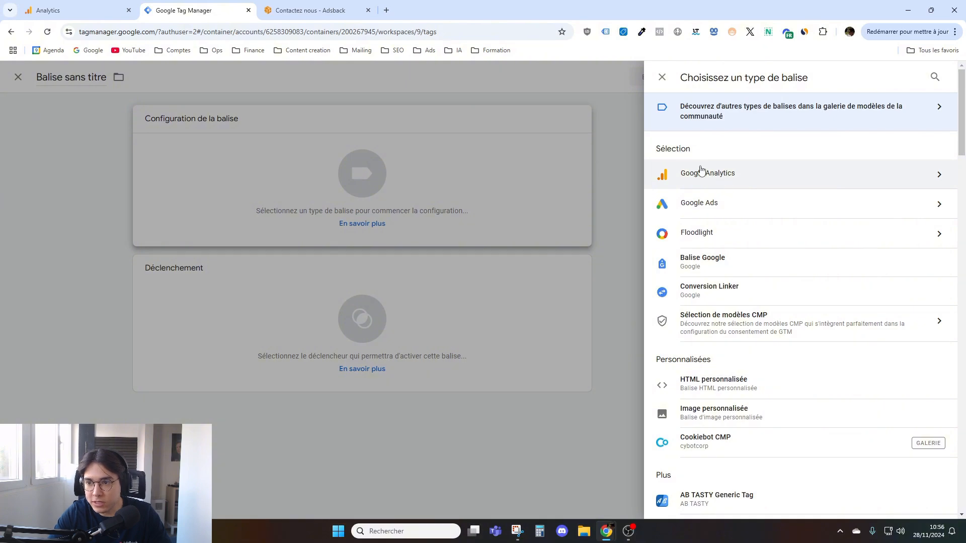
click(934, 176)
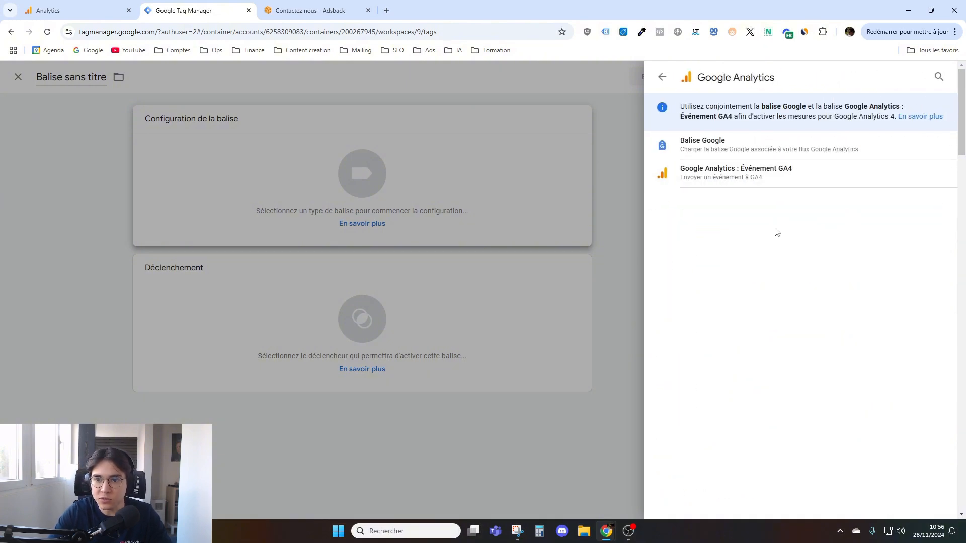
click(793, 174)
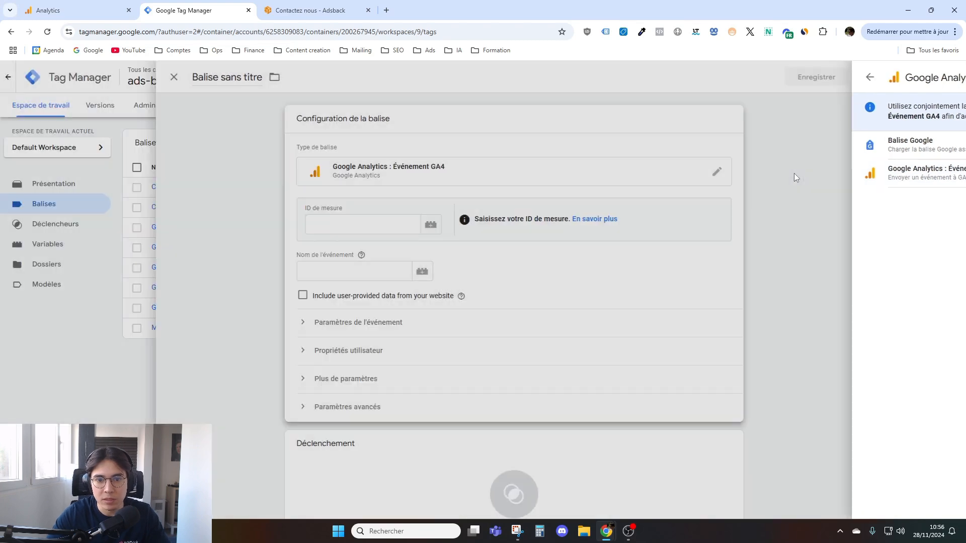
scroll(425, 221, down, 1)
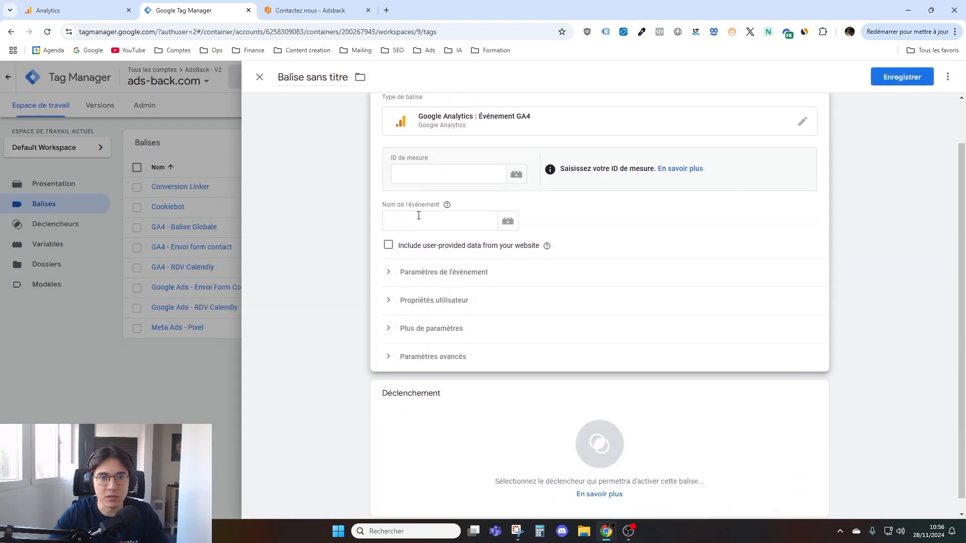
- Open the details of the "AdsBack - Test" web stream in Analytics through the configuration assistant's data stream management
click(476, 180)
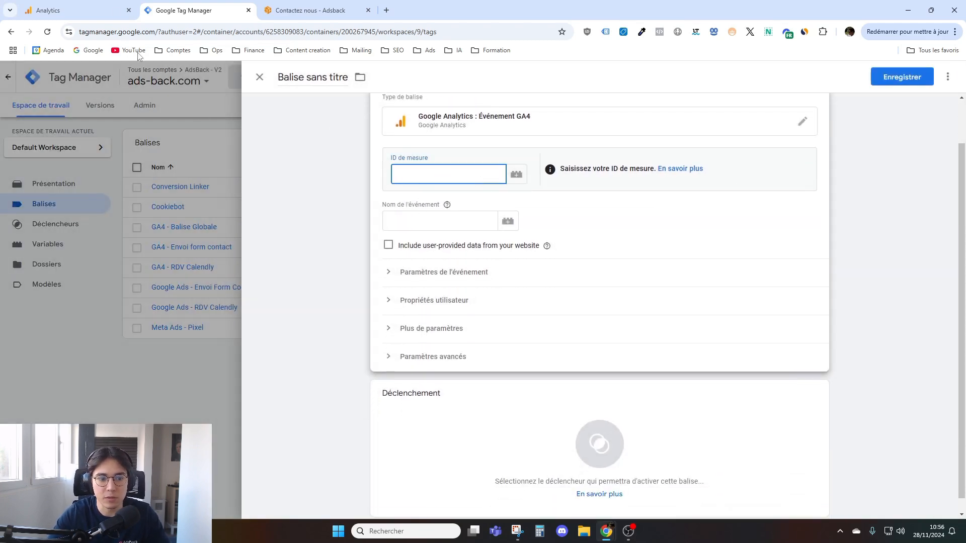
click(104, 10)
scroll(134, 272, down, 1)
scroll(133, 272, up, 1)
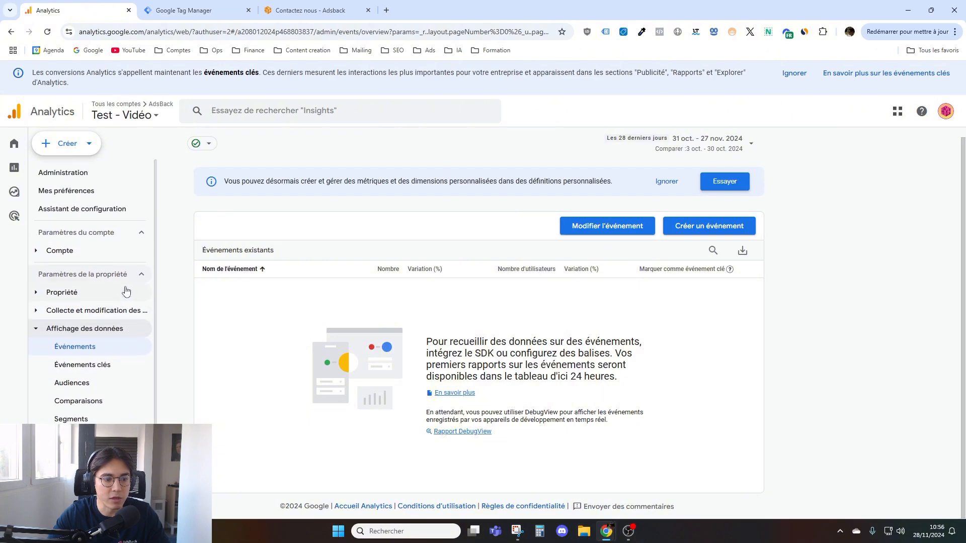
mouse_move(16, 217)
click(14, 504)
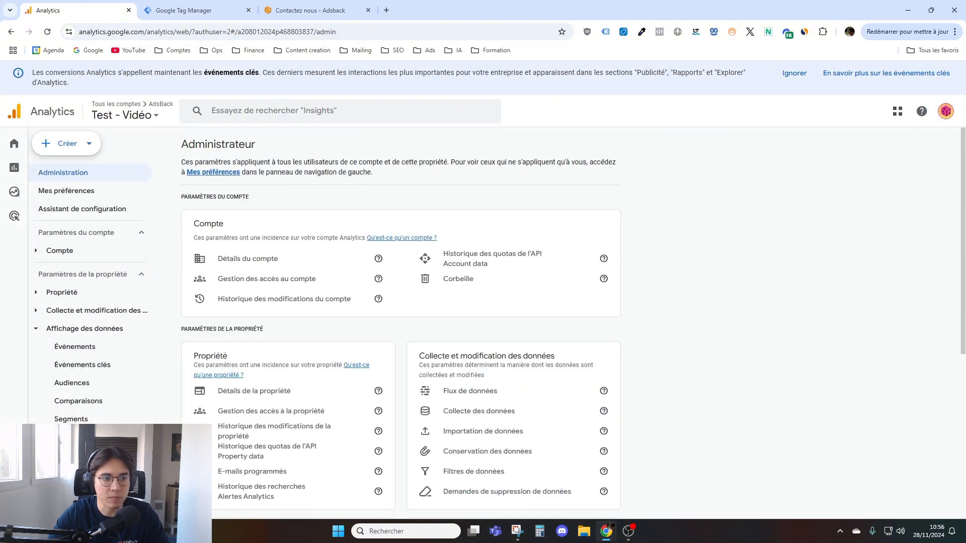
click(89, 215)
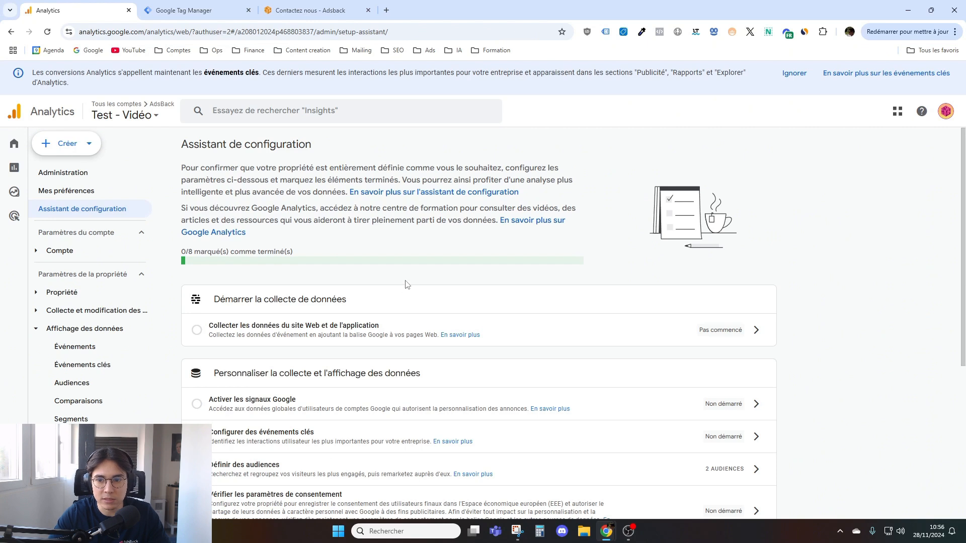
scroll(764, 303, down, 1)
click(756, 280)
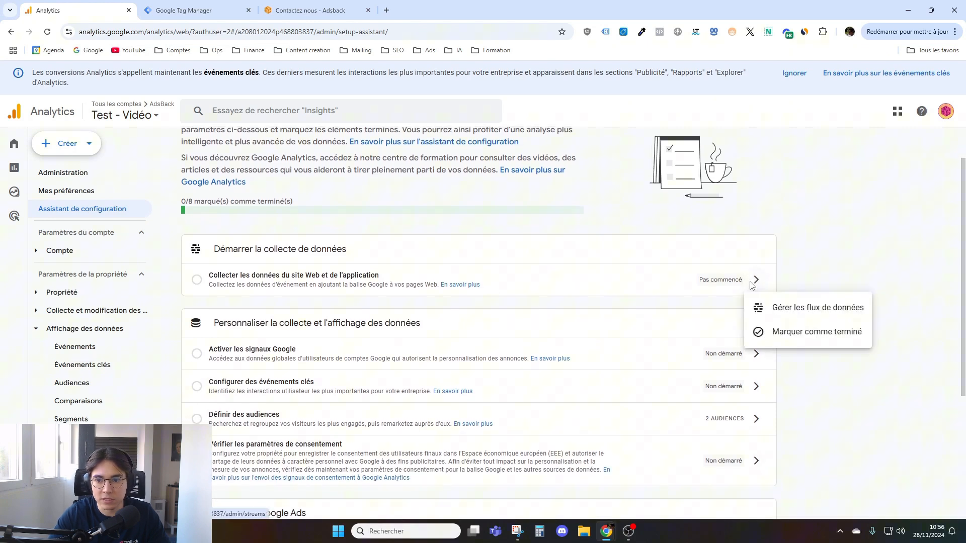
click(800, 314)
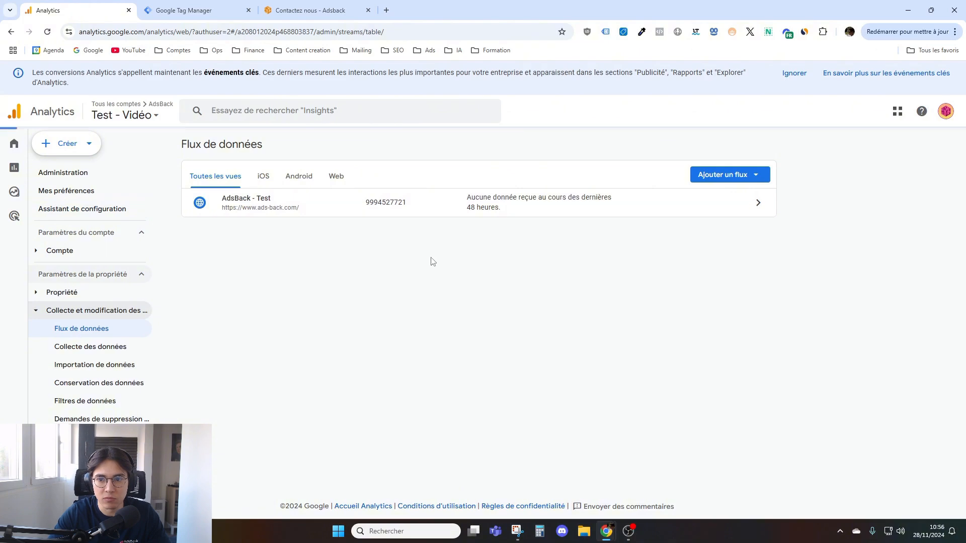
click(438, 215)
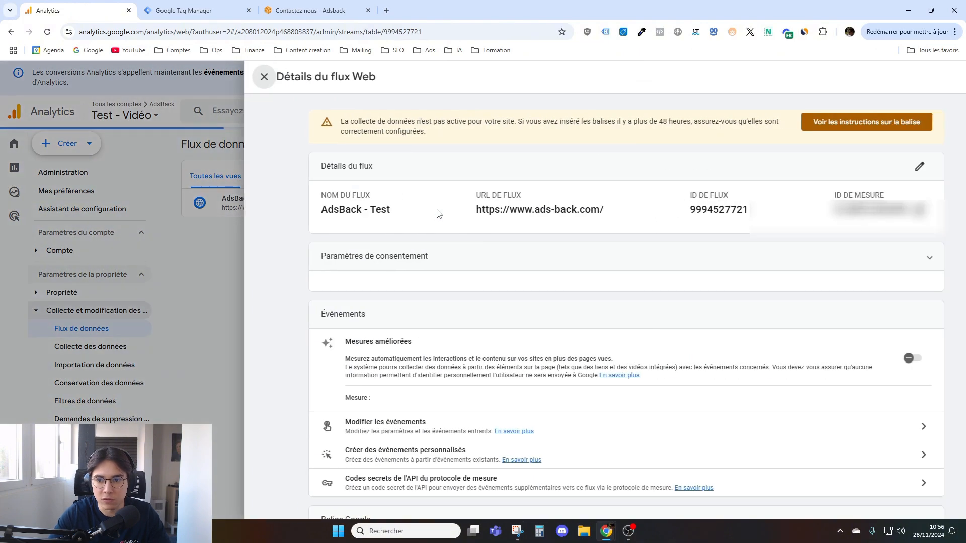
- Copy the web stream's measurement ID and paste it into the new GA4 event tag in Tag Manager
click(868, 211)
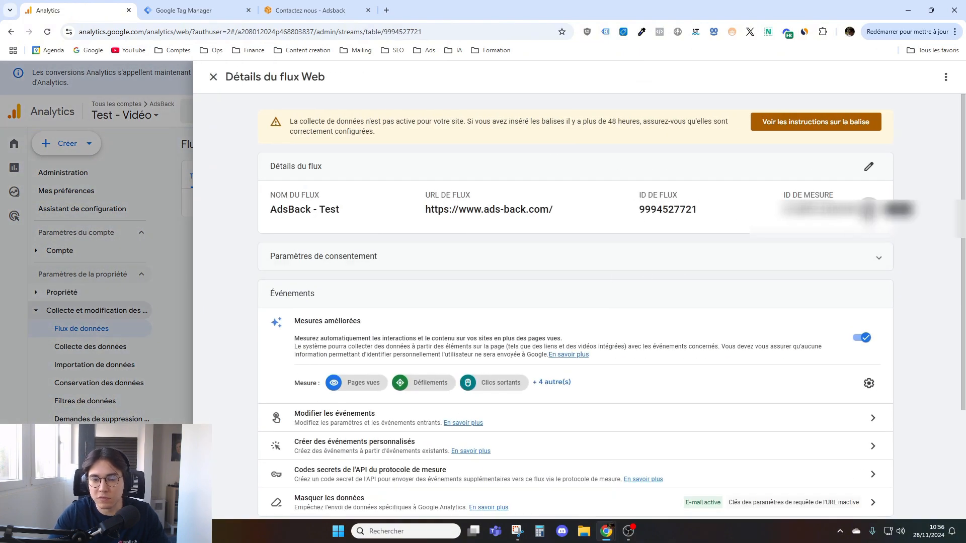
click(235, 6)
key(ctrl+v)
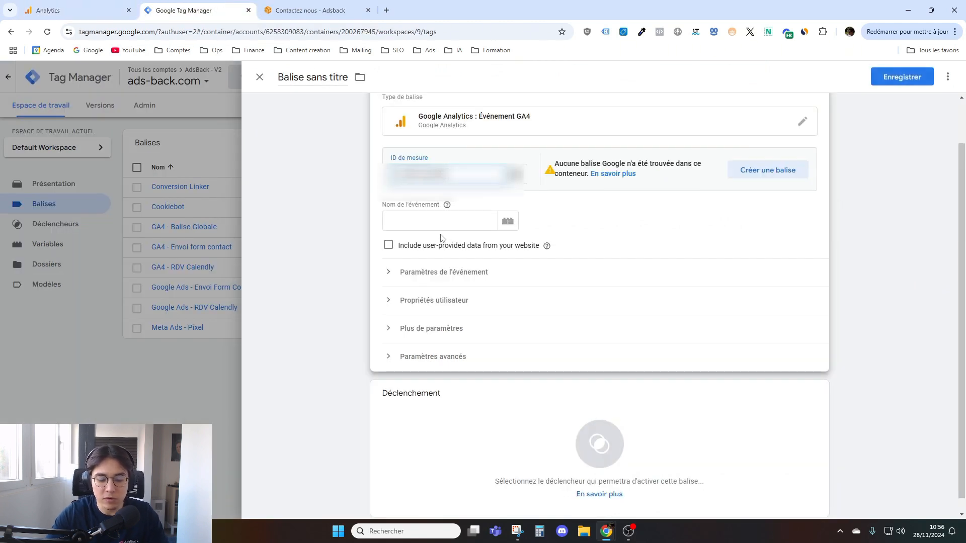
- Check the Événements page in Analytics, and set the GA4 event tag's event name to envoi_form in Tag Manager
click(440, 222)
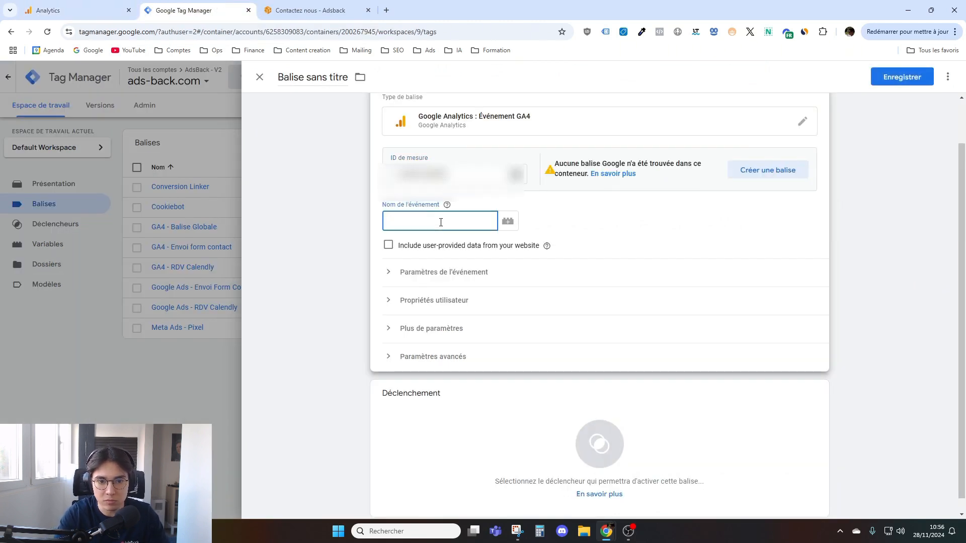
click(119, 5)
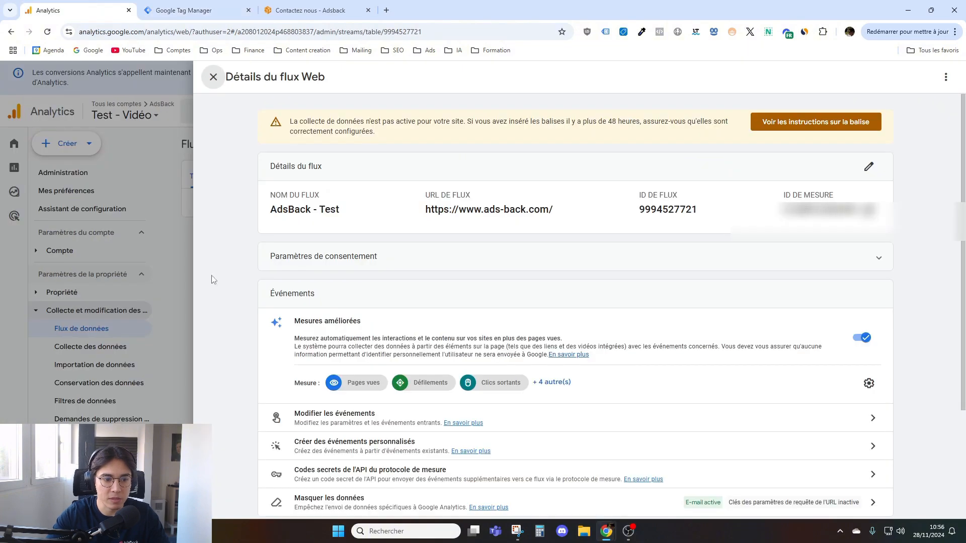
click(214, 77)
click(72, 455)
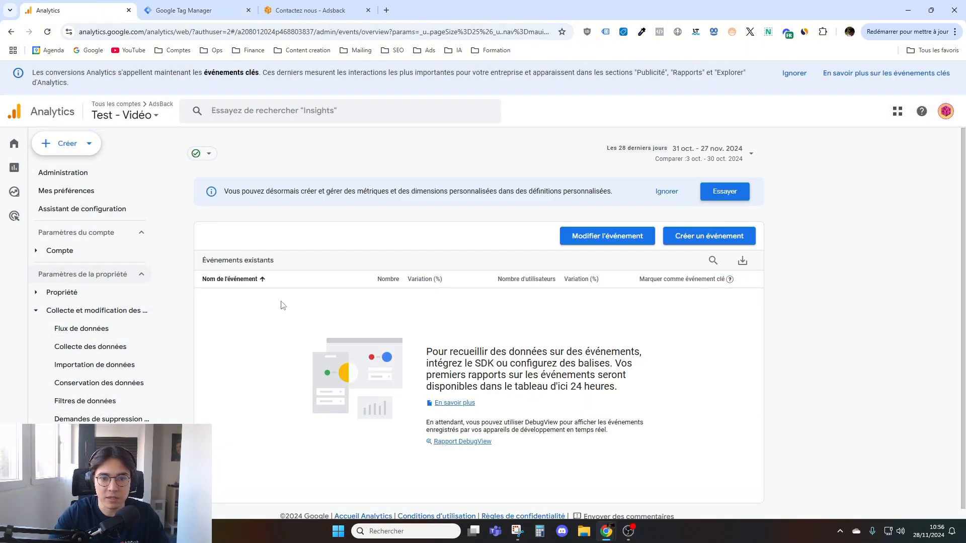
click(196, 10)
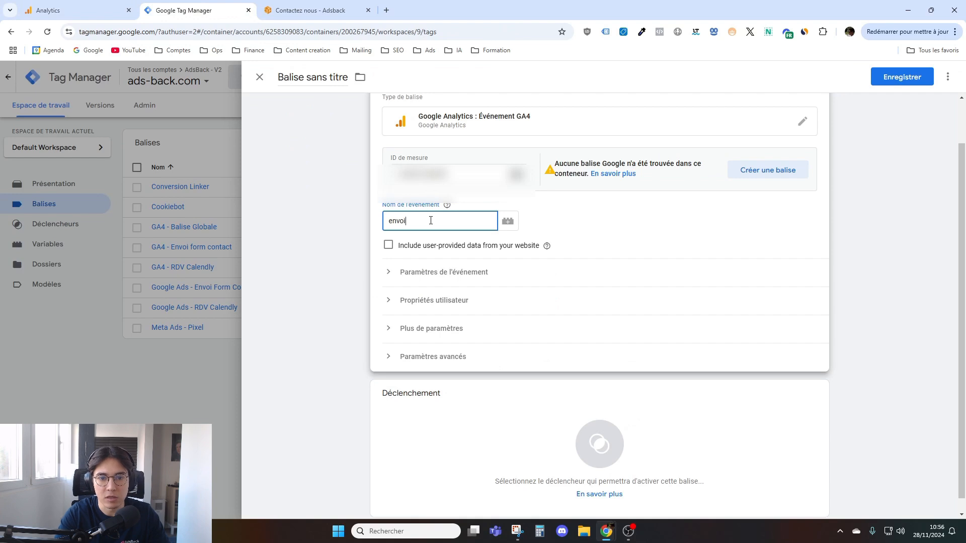
click(290, 250)
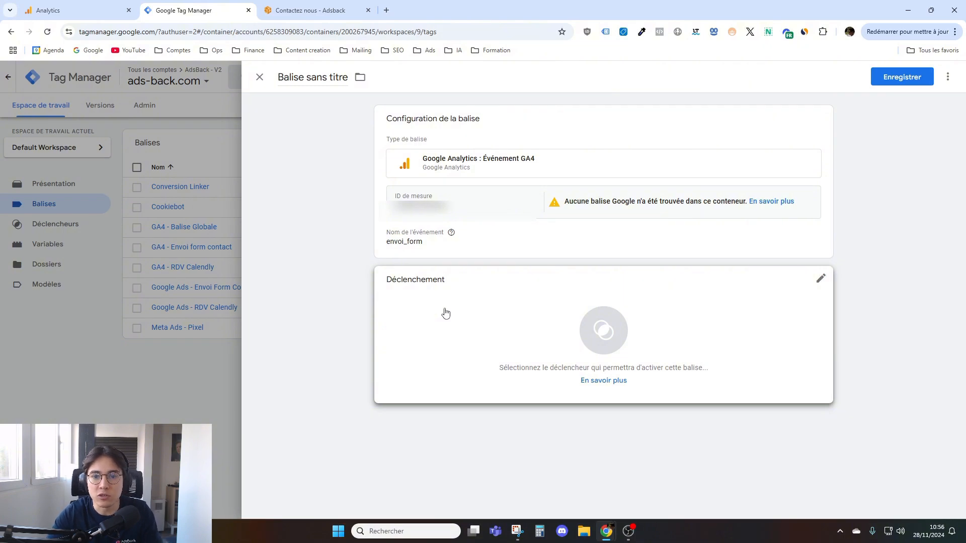
- Assign the All Pages trigger to the envoi_form tag and remove it again
click(479, 276)
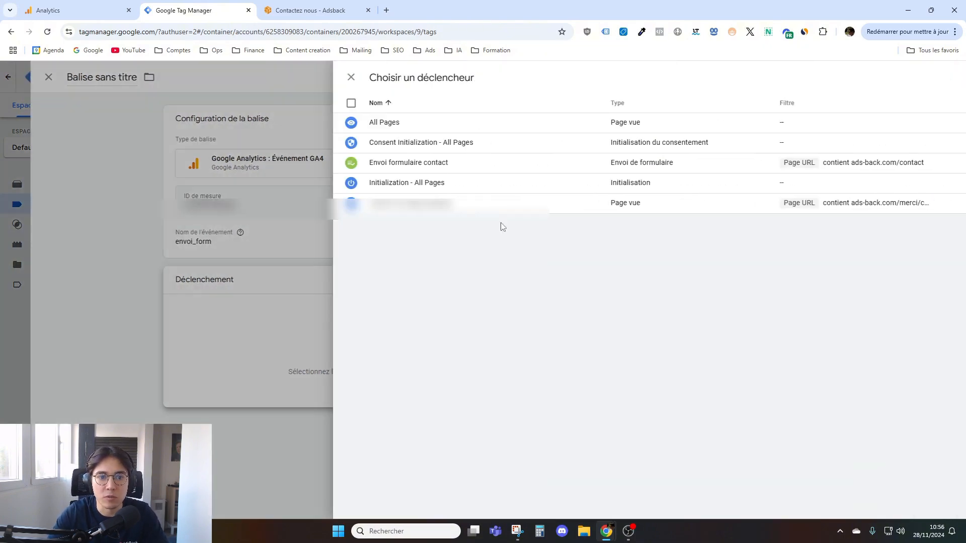
click(384, 126)
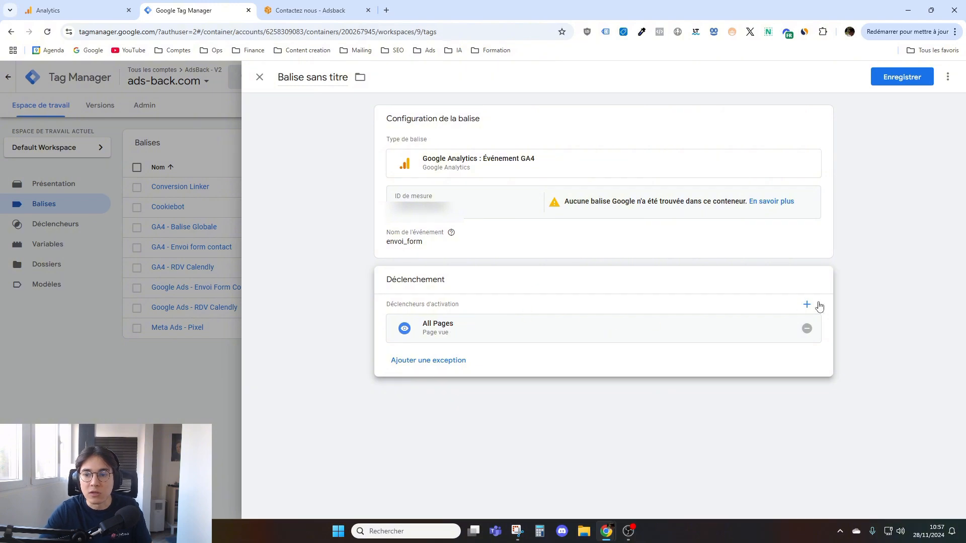
click(806, 329)
- Start a new trigger of type Page vue for the envoi_form tag
click(599, 328)
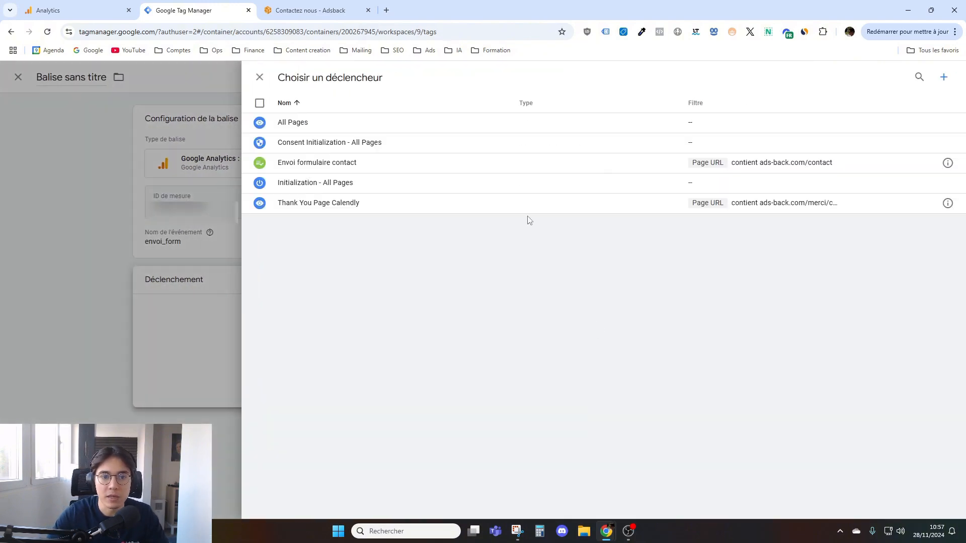
click(944, 78)
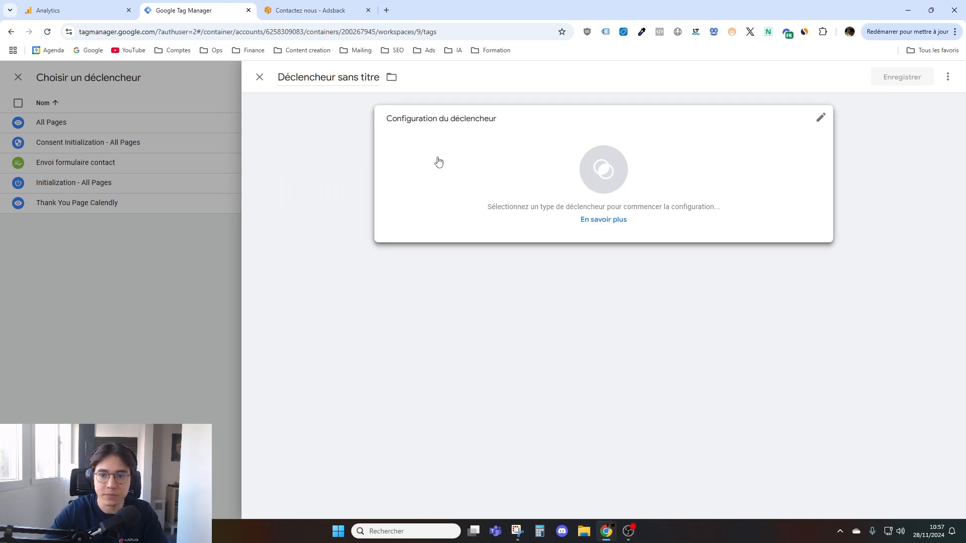
click(472, 161)
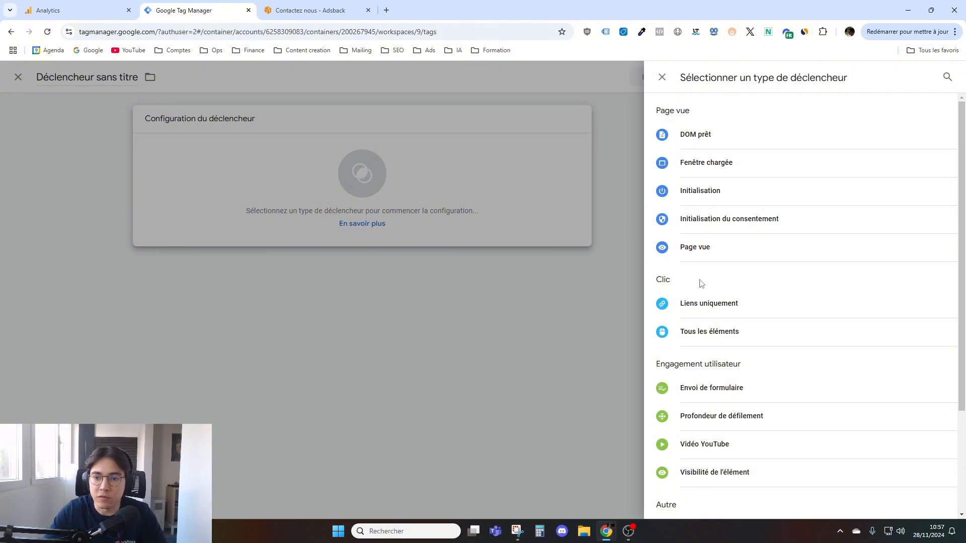
click(747, 255)
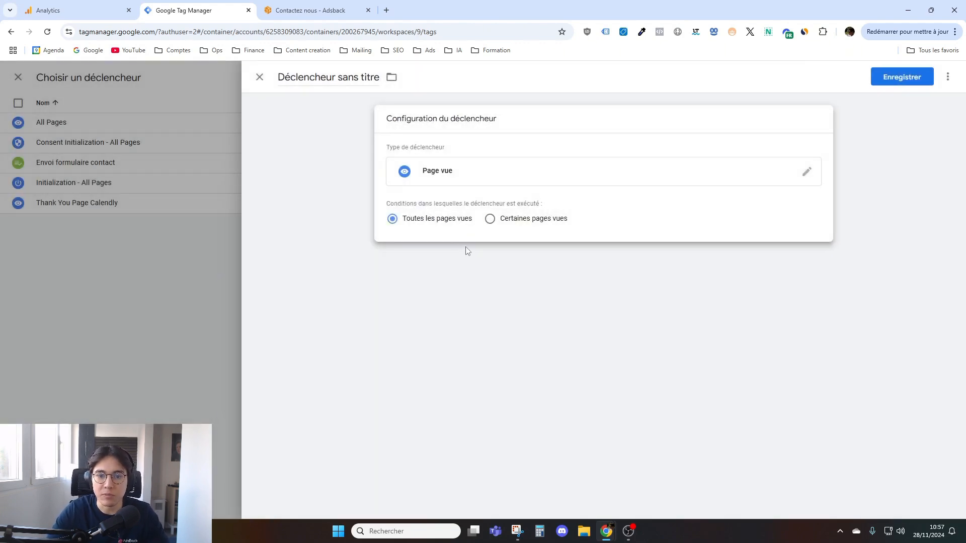
- Limit the trigger to certain page views, with the condition Page URL contient confirmation-achat
click(489, 218)
click(420, 261)
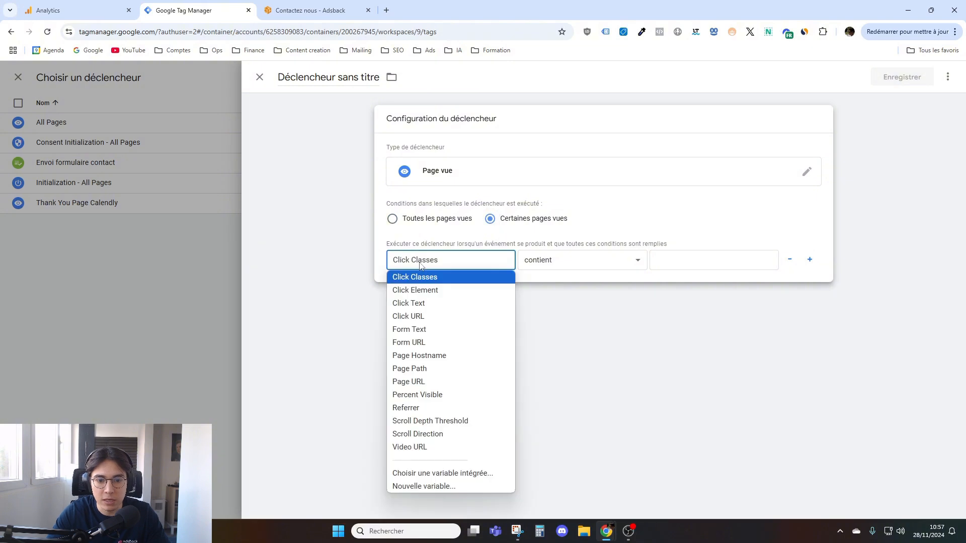
click(443, 382)
click(668, 262)
text(cont)
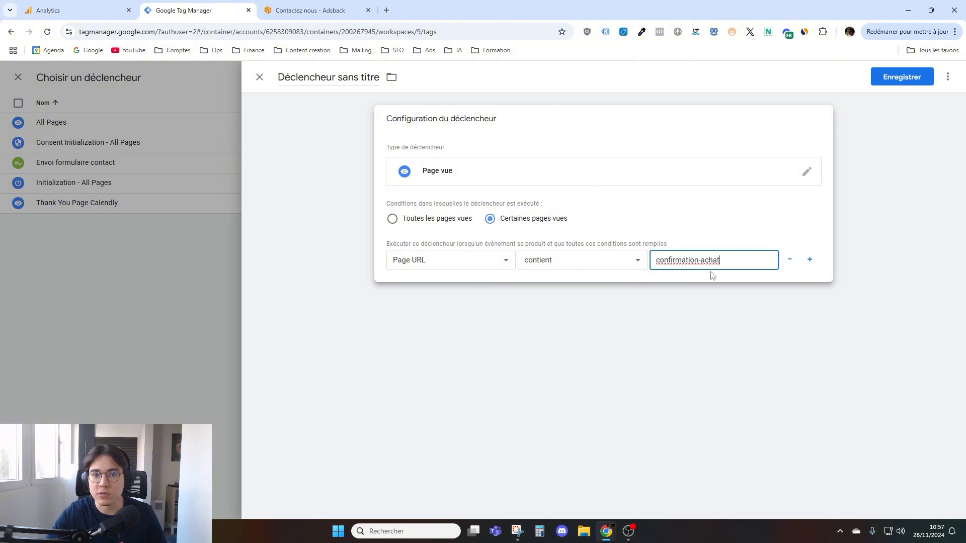
- Set the value of the trigger's Page URL condition to merci/confirmation-contact
drag(721, 265, 607, 246)
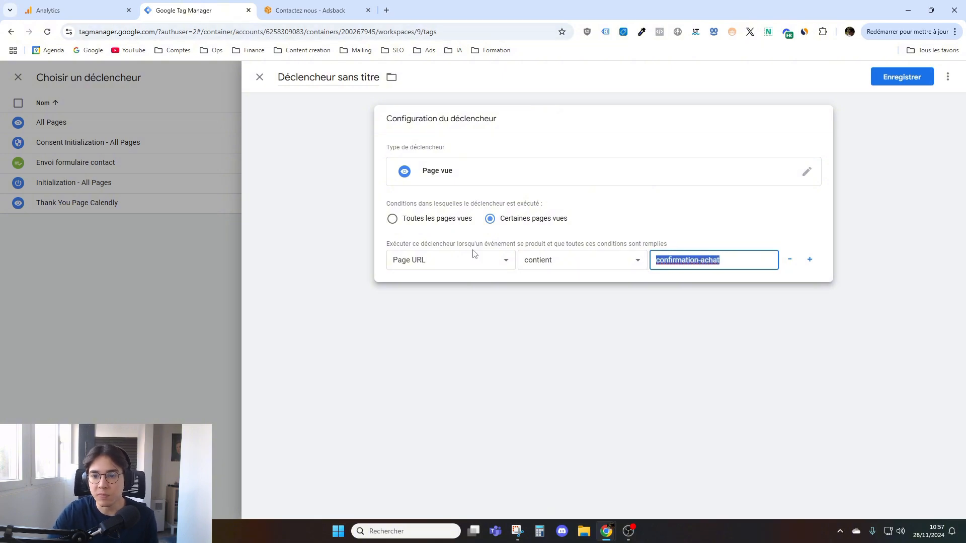
click(642, 285)
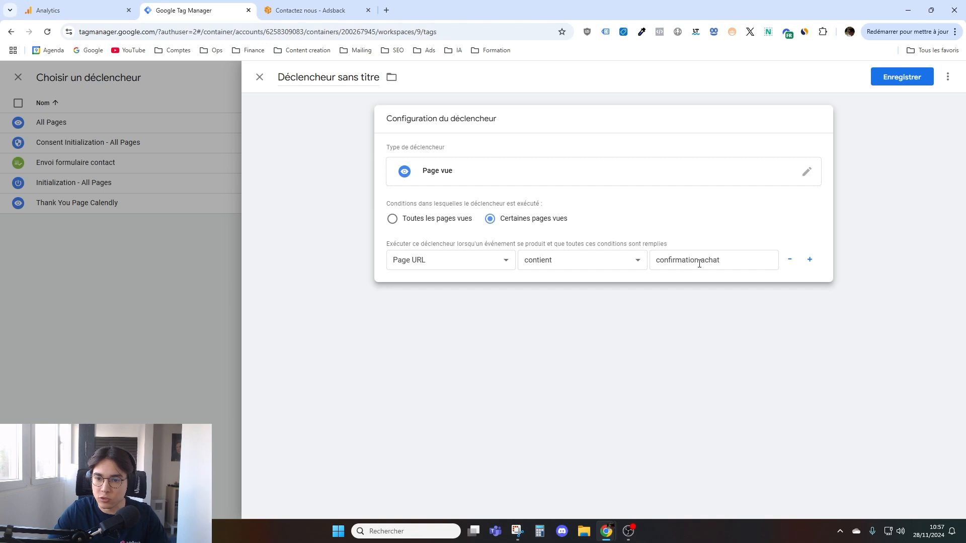
drag(731, 261, 660, 263)
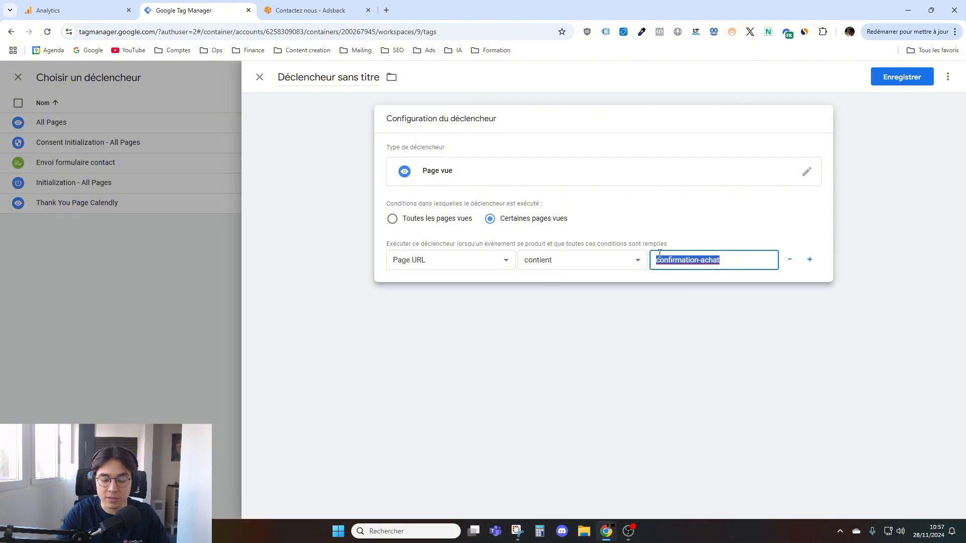
text(merci/)
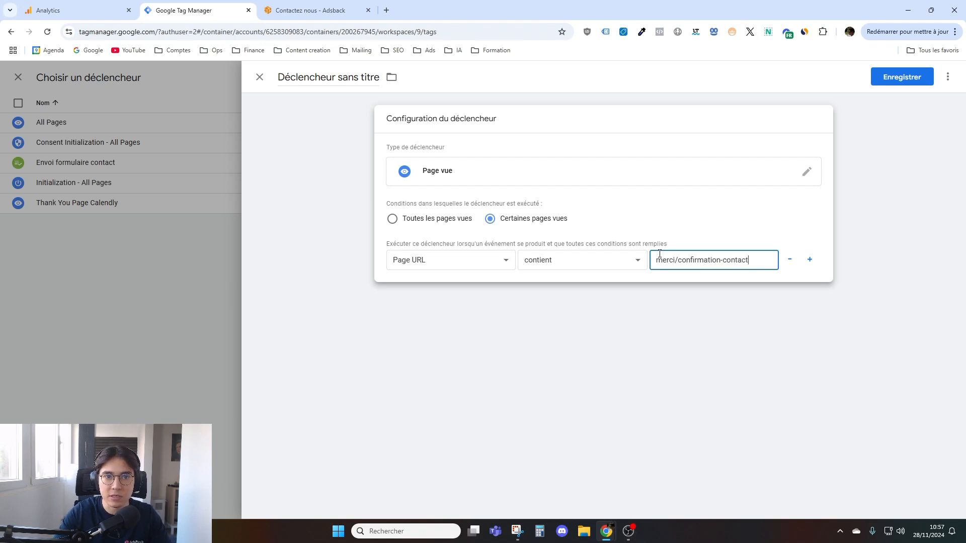
- Look over the contact form on the AdsBack site and return to the trigger configuration in Tag Manager
click(310, 10)
scroll(325, 250, down, 4)
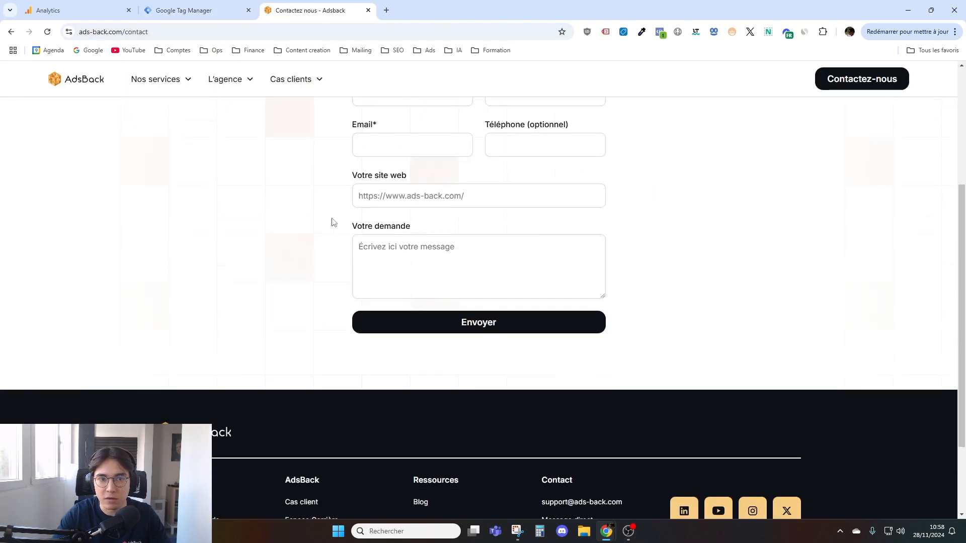
scroll(450, 423, up, 2)
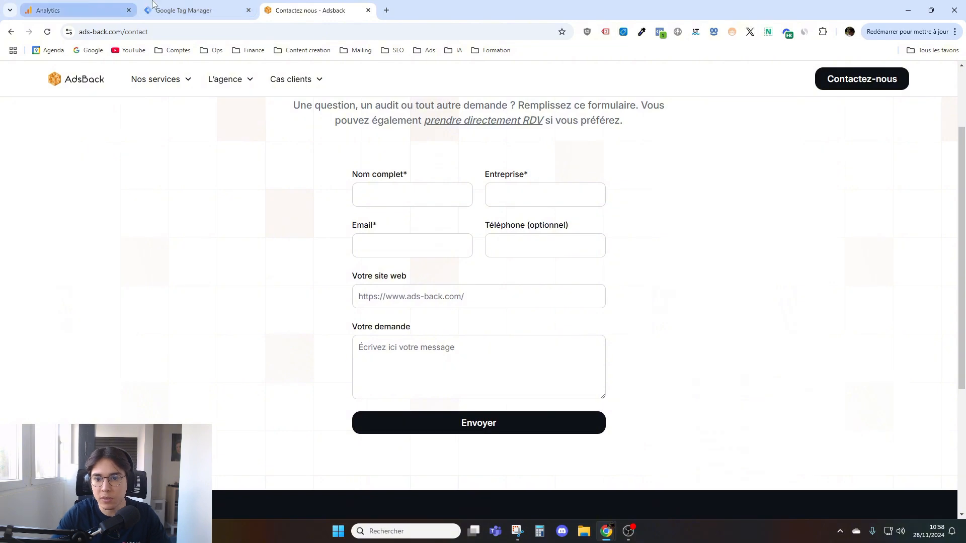
click(183, 10)
click(662, 312)
click(454, 216)
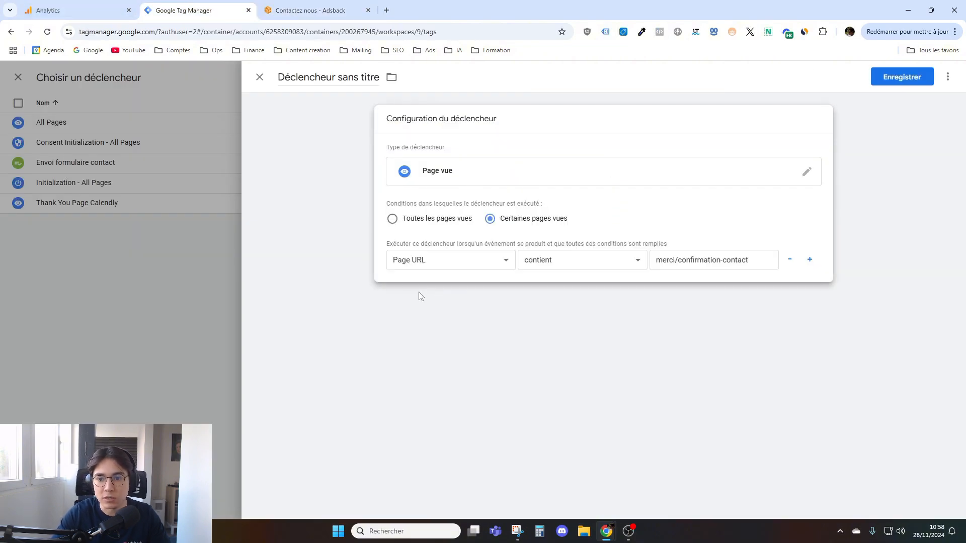
- Remove the trigger's merci/confirmation-contact condition and change the trigger type to Envoi de formulaire
drag(682, 261, 638, 264)
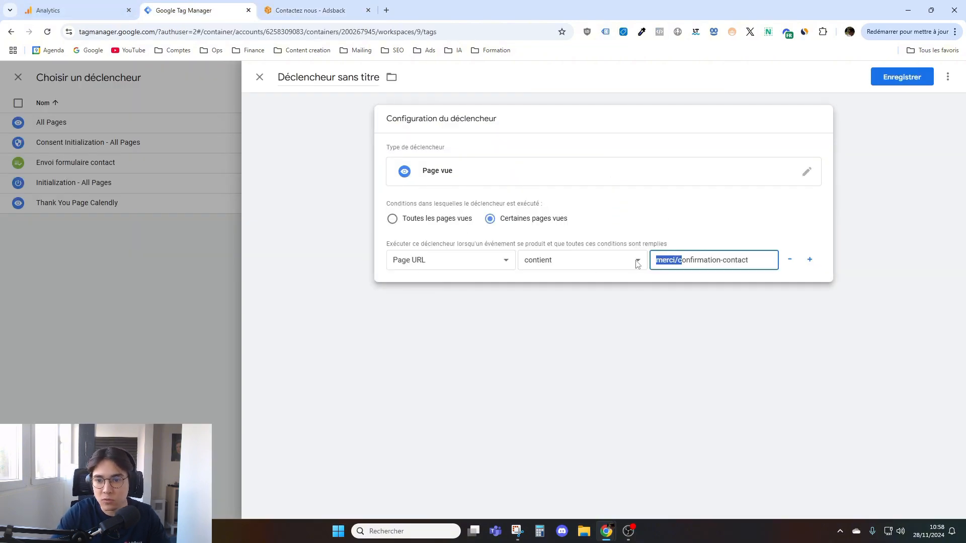
triple_click(675, 262)
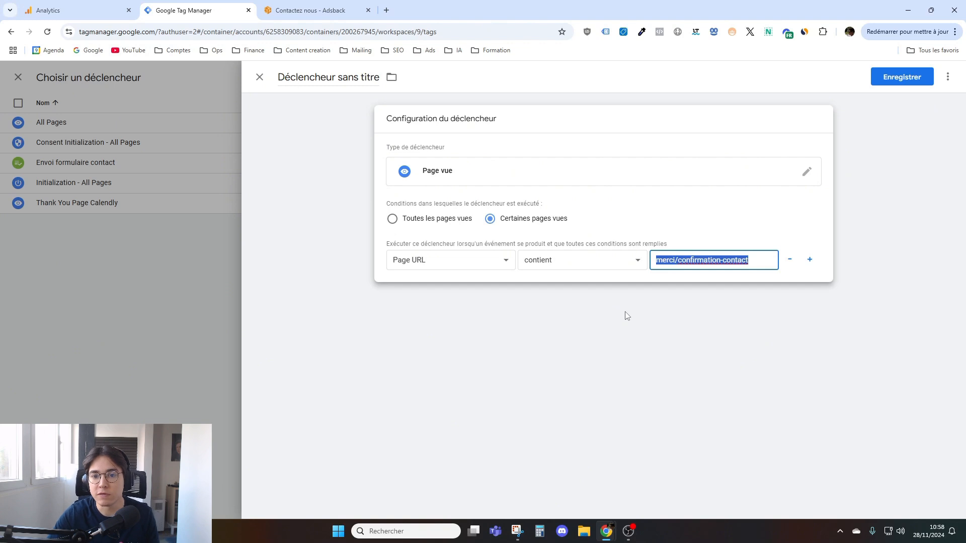
click(788, 260)
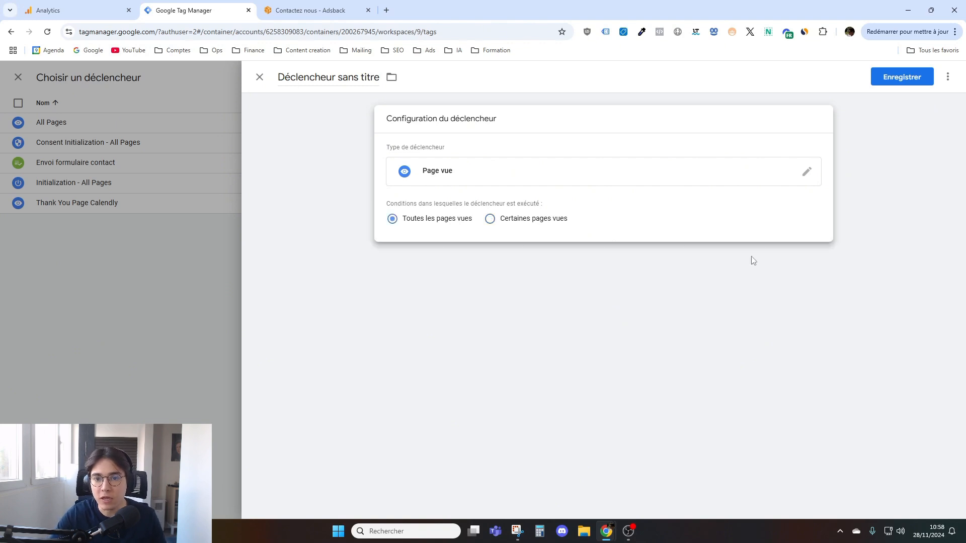
click(657, 181)
scroll(740, 348, down, 1)
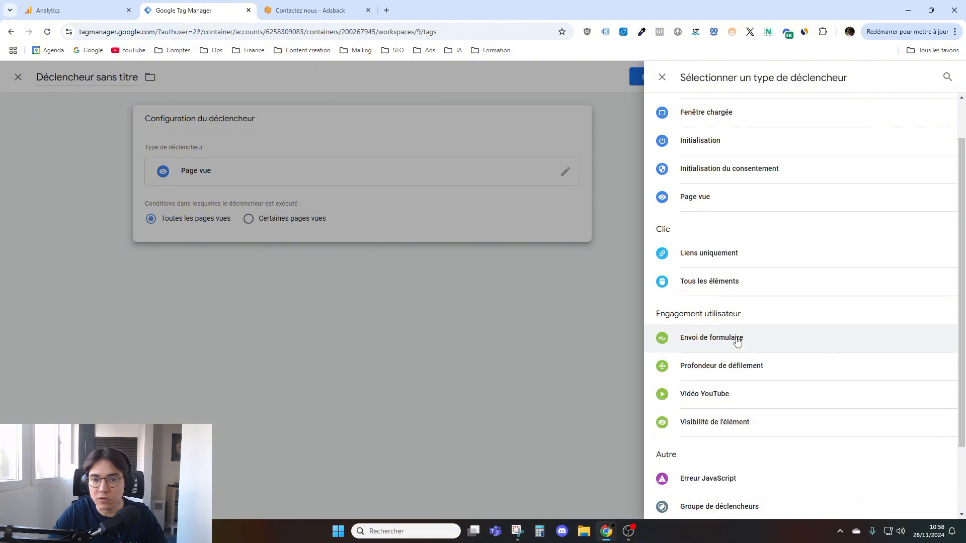
click(737, 339)
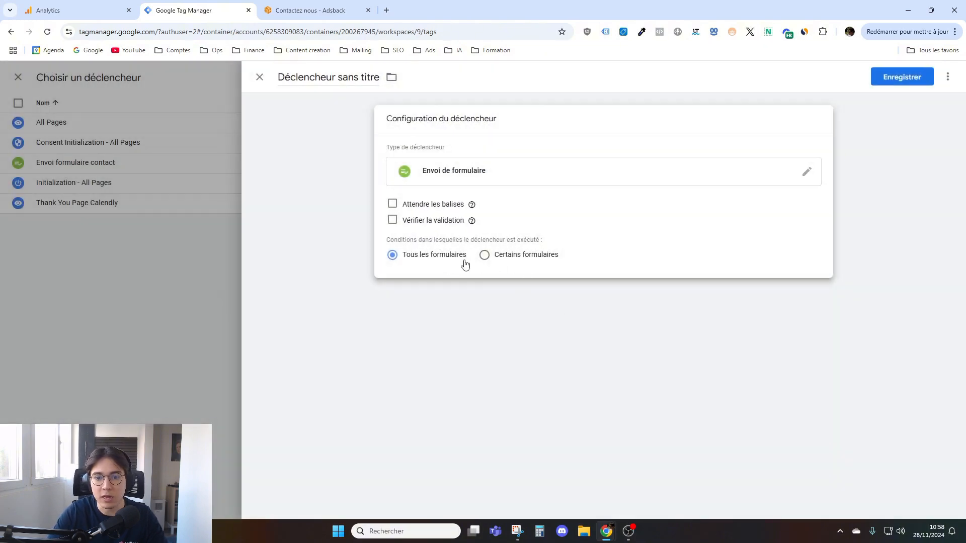
- Limit the form trigger to certain forms, with a condition based on Page URL contient
click(490, 256)
click(448, 297)
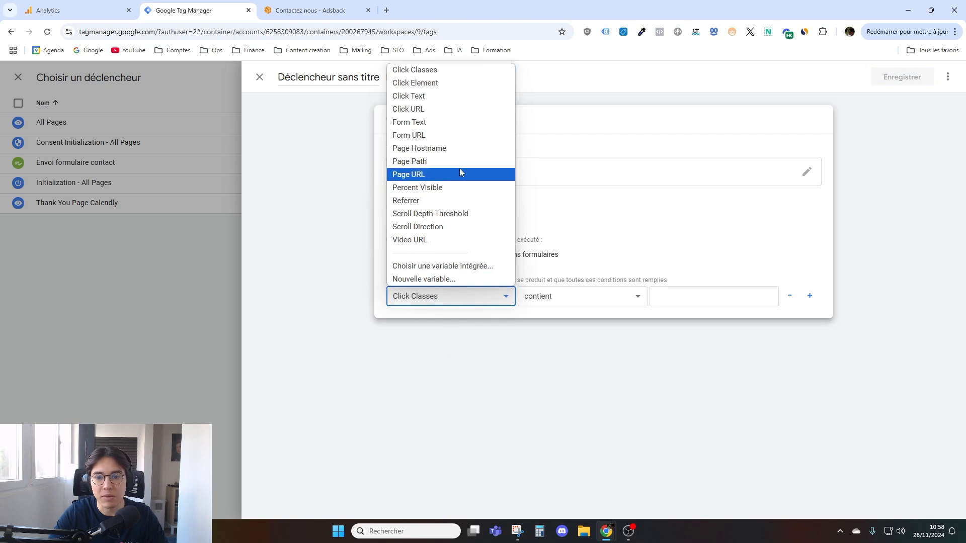
click(451, 174)
click(582, 296)
key(Escape)
- Copy /contact from the AdsBack contact page's address and set it as the value of the trigger's Page URL condition
click(310, 10)
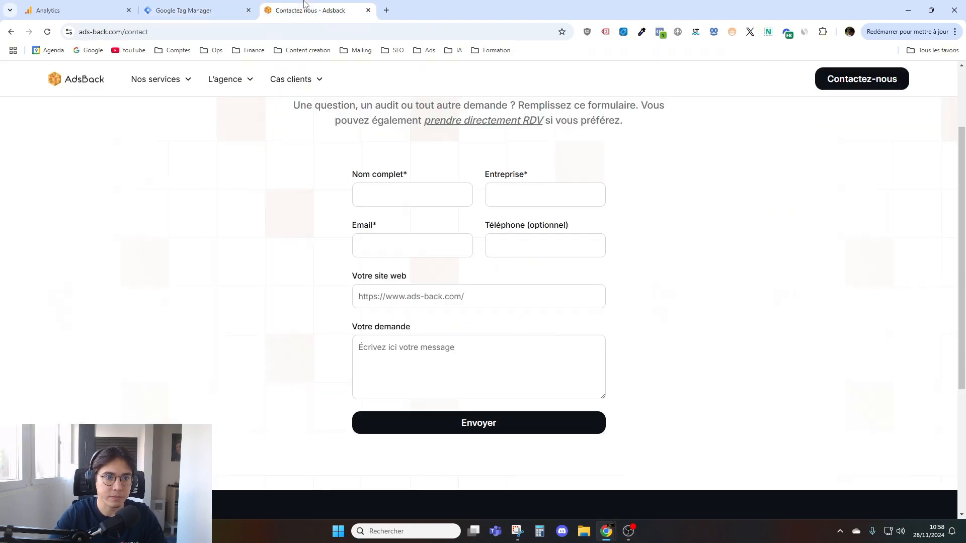
click(116, 32)
drag(188, 32, 162, 33)
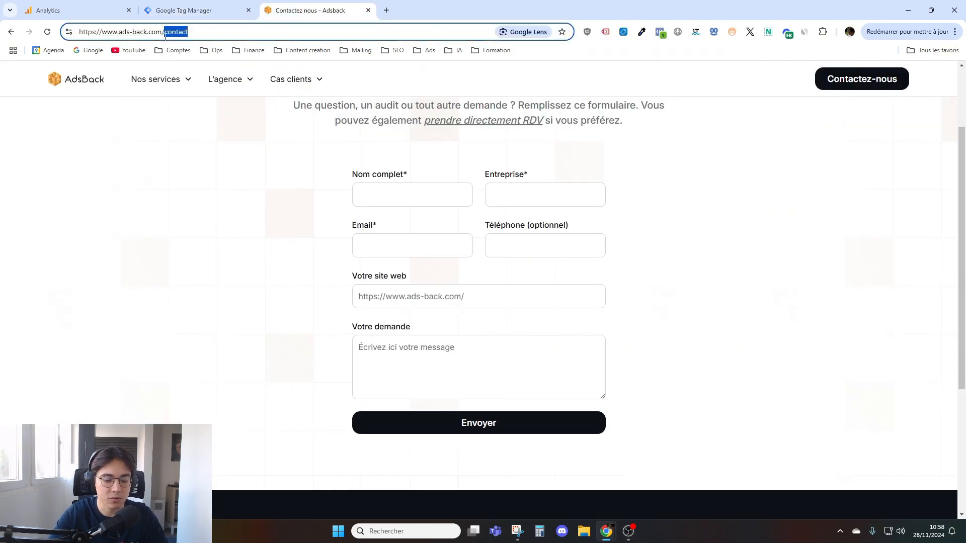
key(ctrl+c)
click(184, 10)
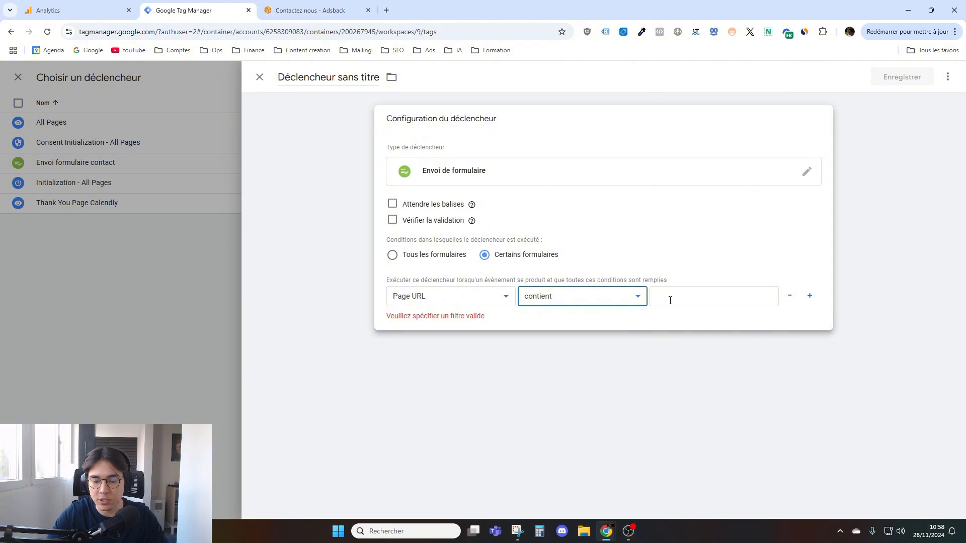
click(685, 298)
key(ctrl+v)
click(286, 276)
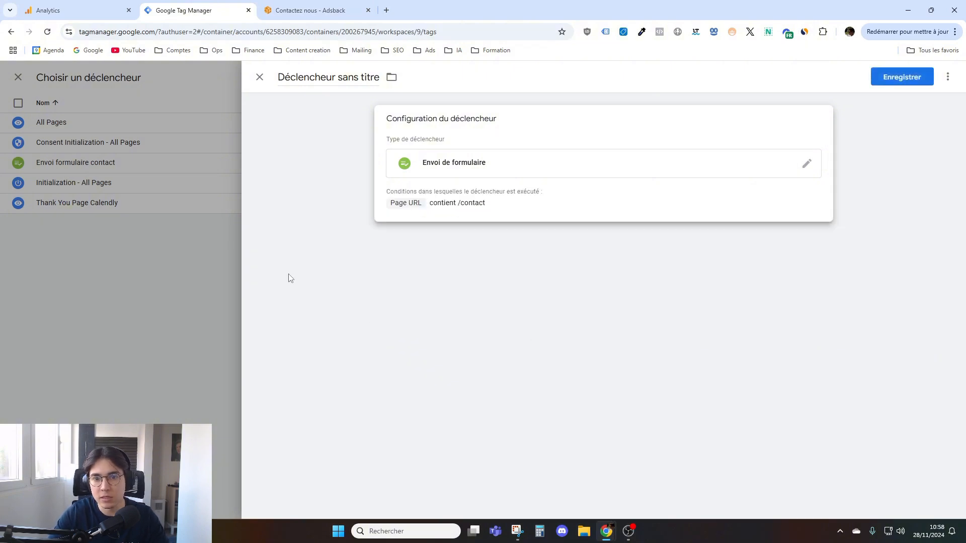
- Reopen the trigger configuration and change the trigger type to Événement personnalisé
click(474, 164)
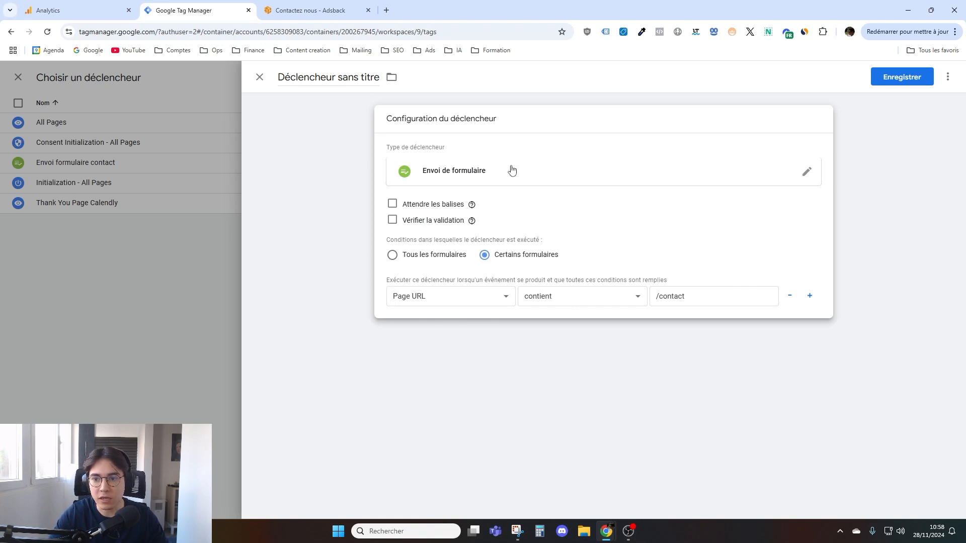
click(293, 200)
click(824, 126)
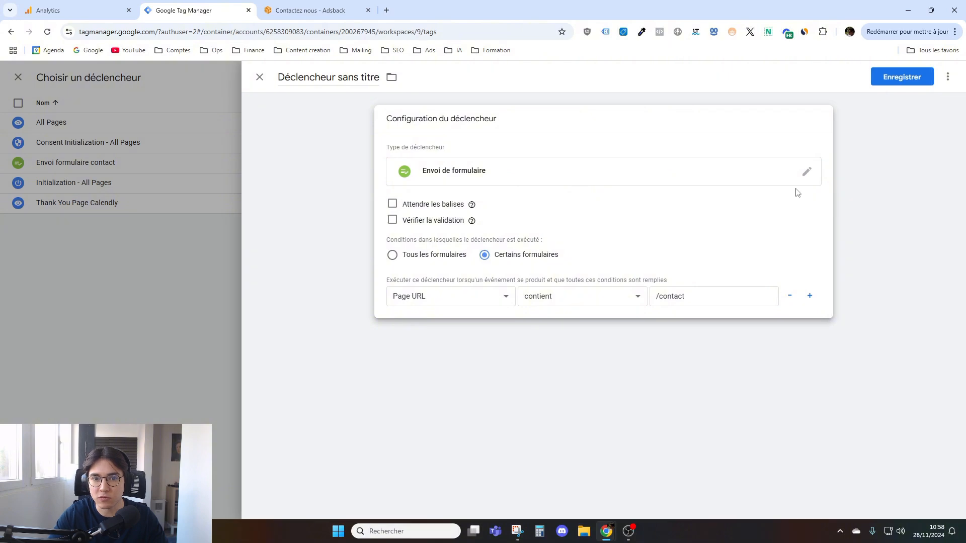
click(306, 164)
click(755, 159)
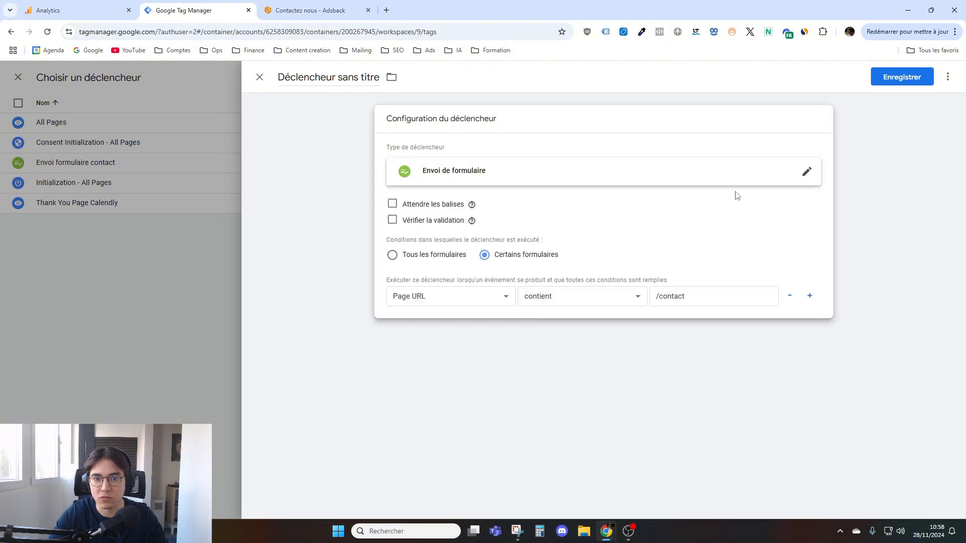
click(806, 173)
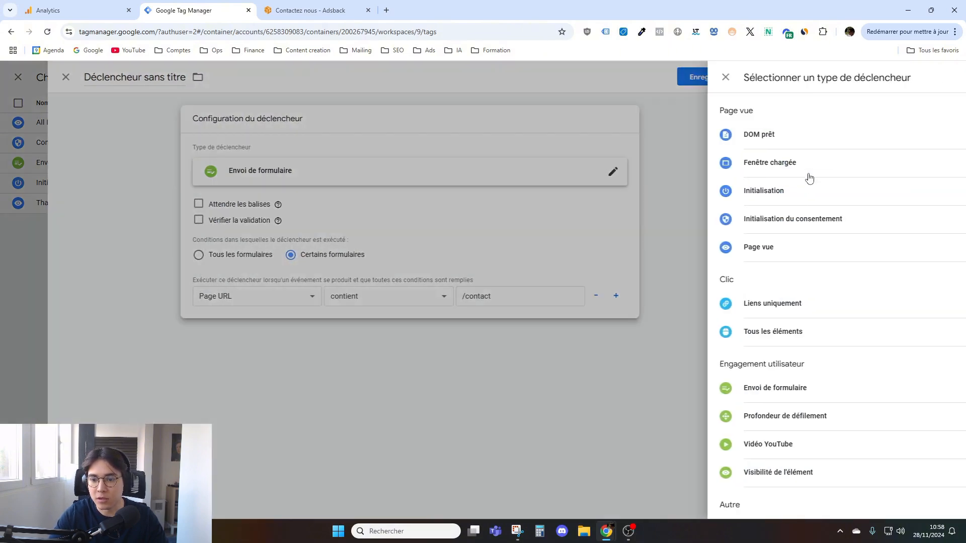
scroll(783, 261, down, 3)
click(747, 503)
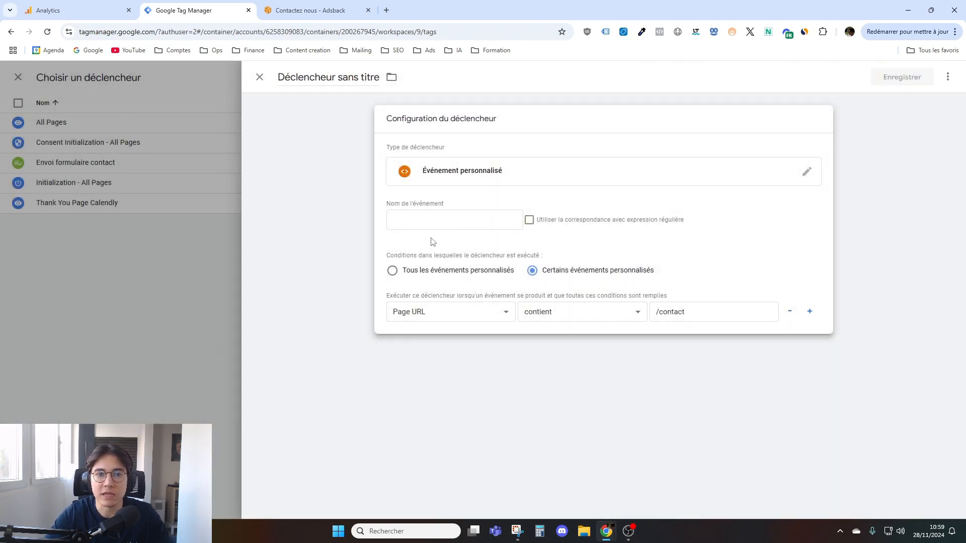
- Set the custom event name of the trigger to form_sent
click(425, 222)
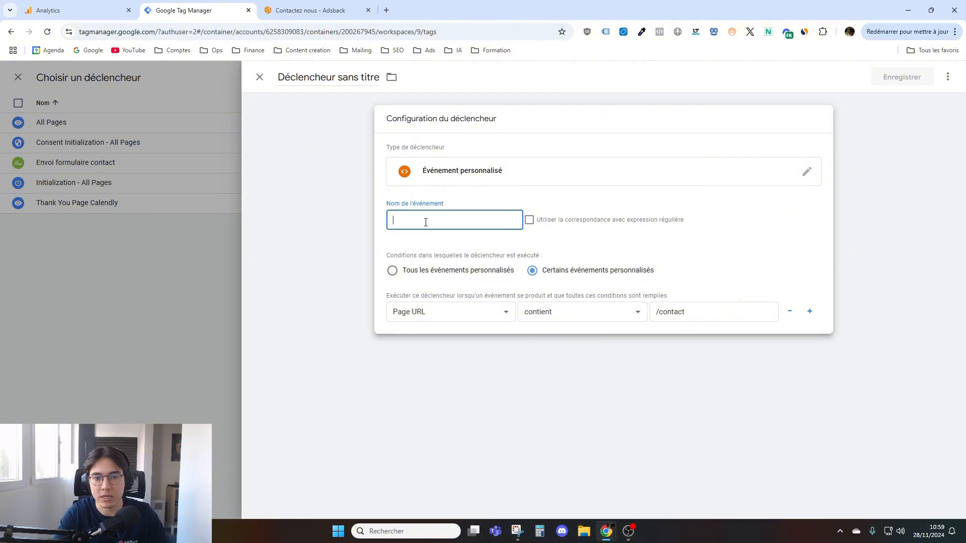
text(form)
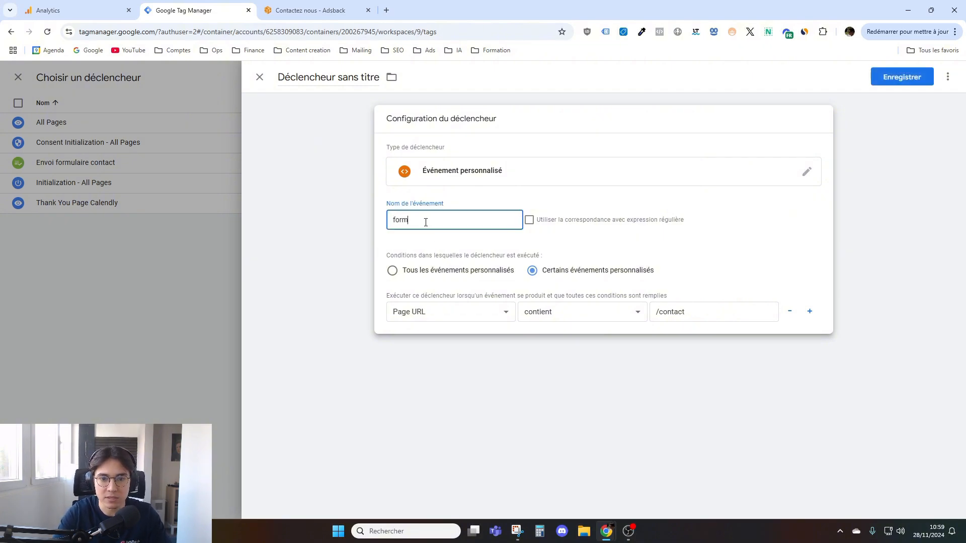
click(531, 199)
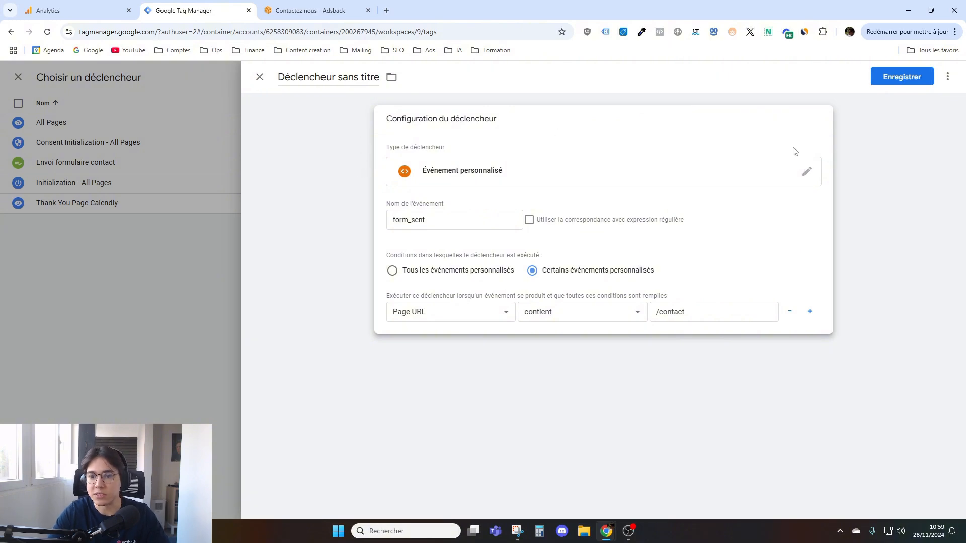
- Change the trigger type to Page vue and check the contact page's address on the AdsBack site
click(798, 174)
click(704, 254)
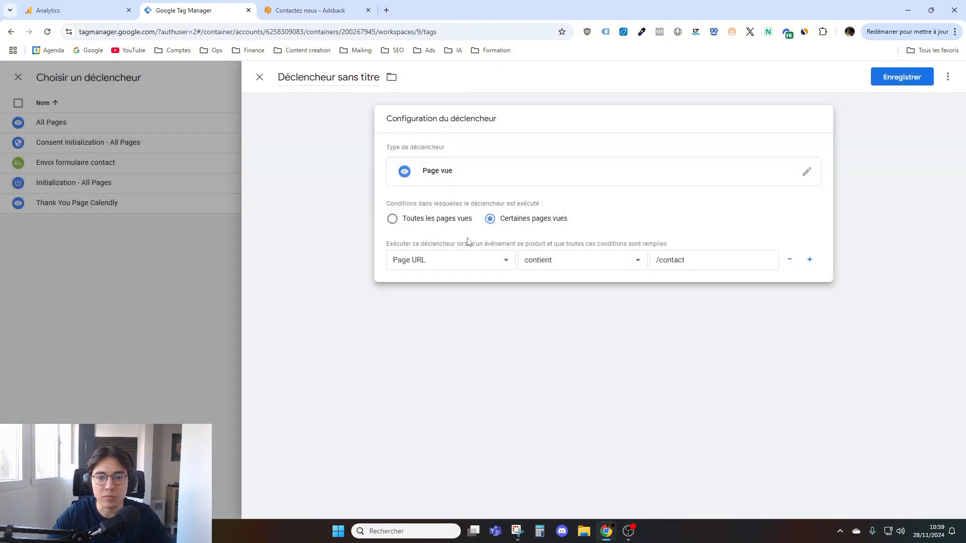
click(322, 14)
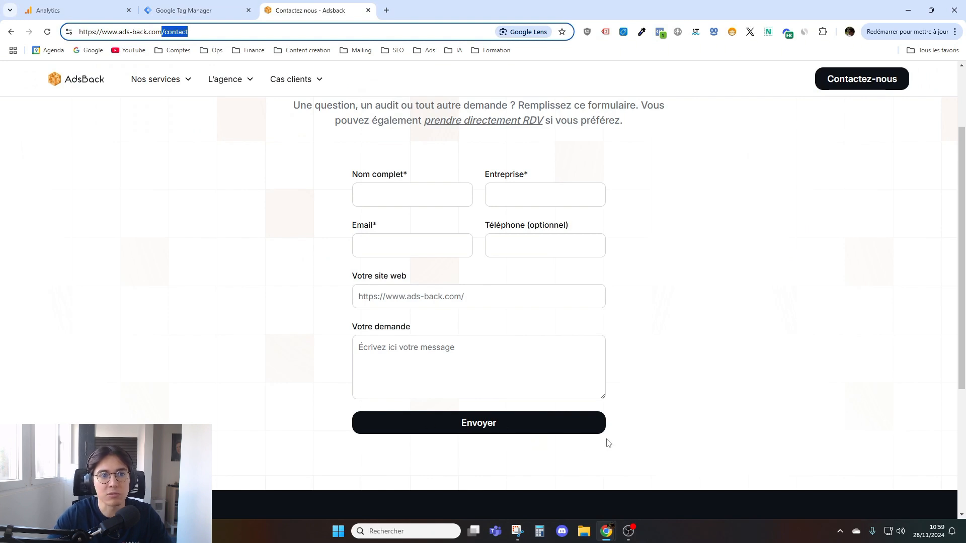
click(214, 34)
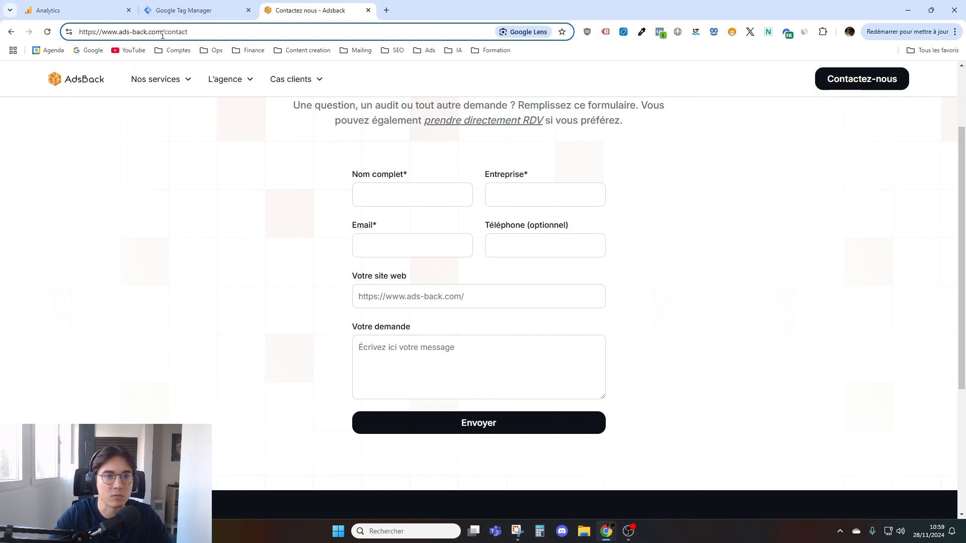
click(205, 11)
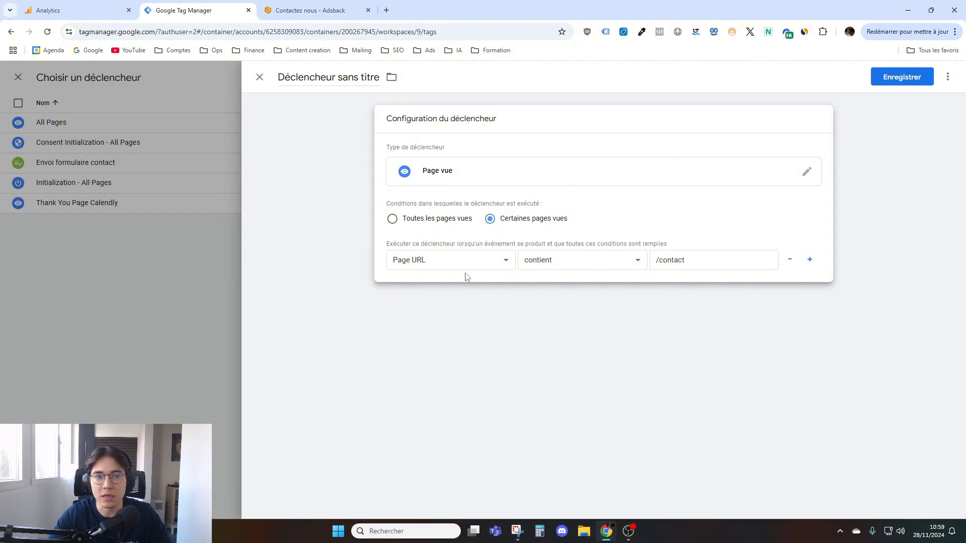
- Discard the unsaved trigger and the unsaved envoi_form tag to return to the list of tags
click(260, 77)
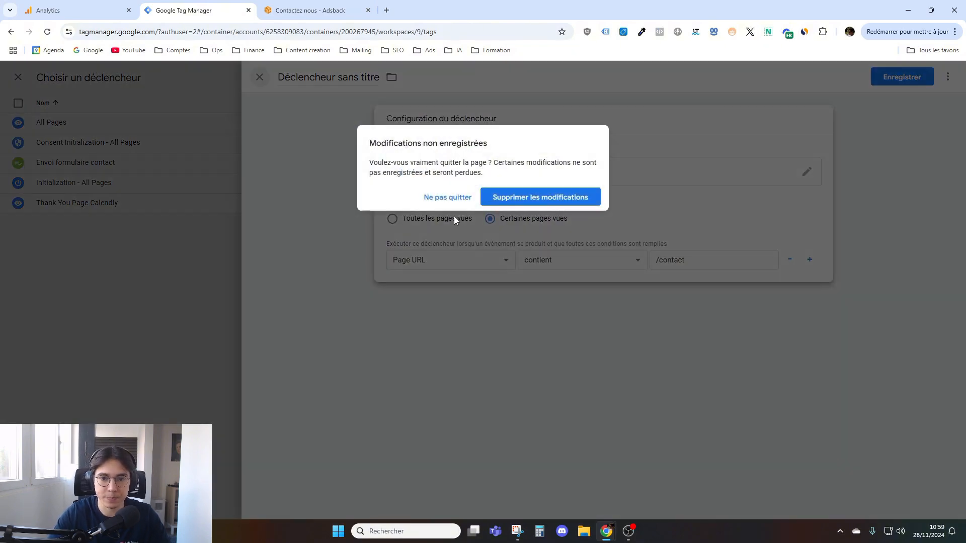
click(491, 198)
click(259, 77)
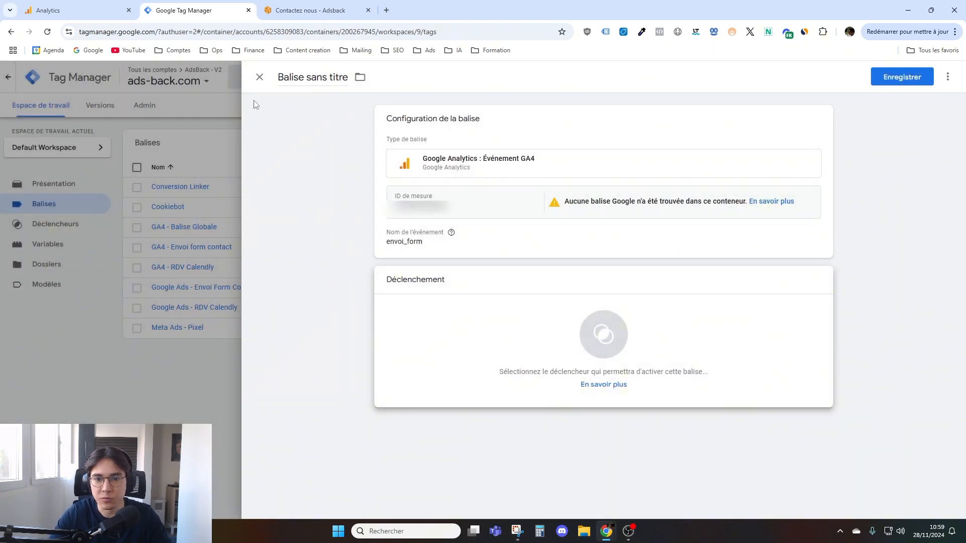
click(259, 77)
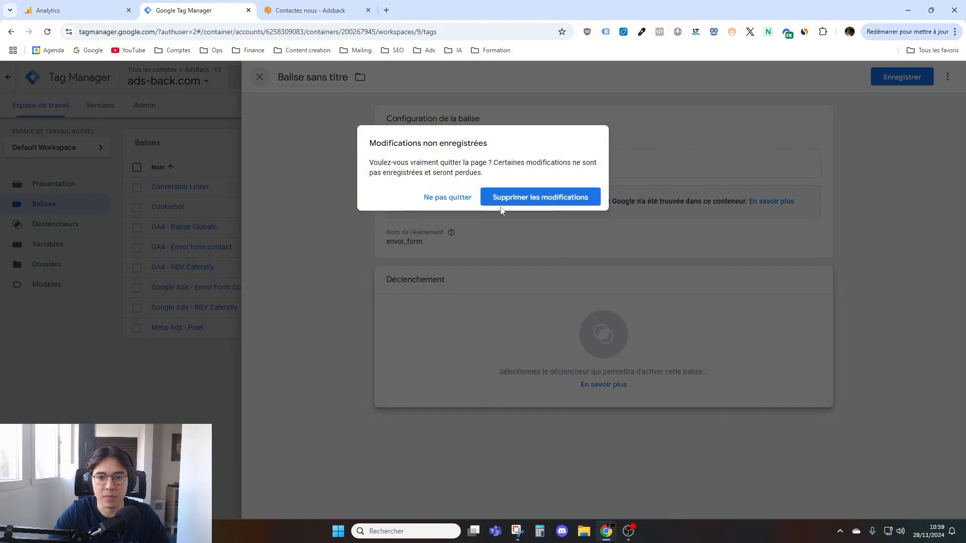
click(506, 203)
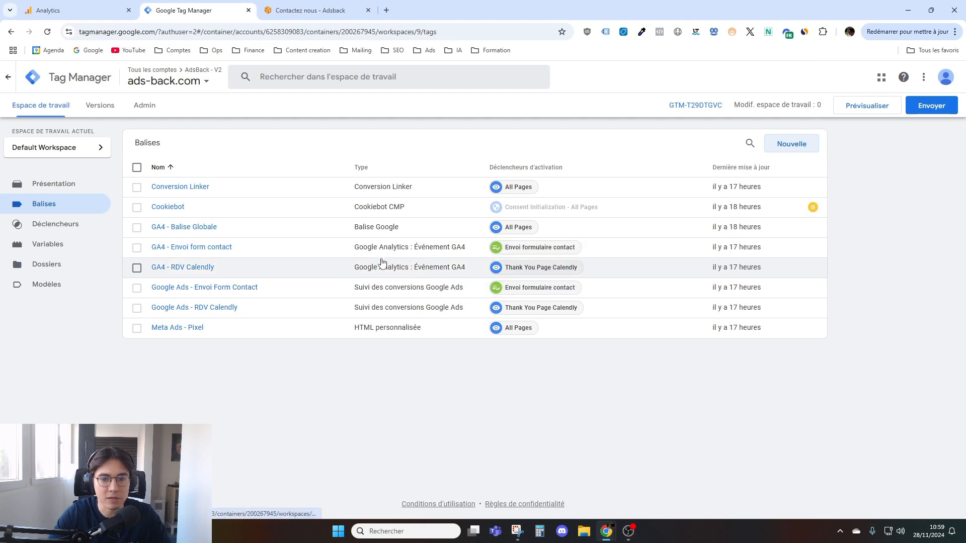
- Review the existing GA4 - Envoi form contact tag, the options for publishing the workspace changes and the AdsBack contact form
click(210, 252)
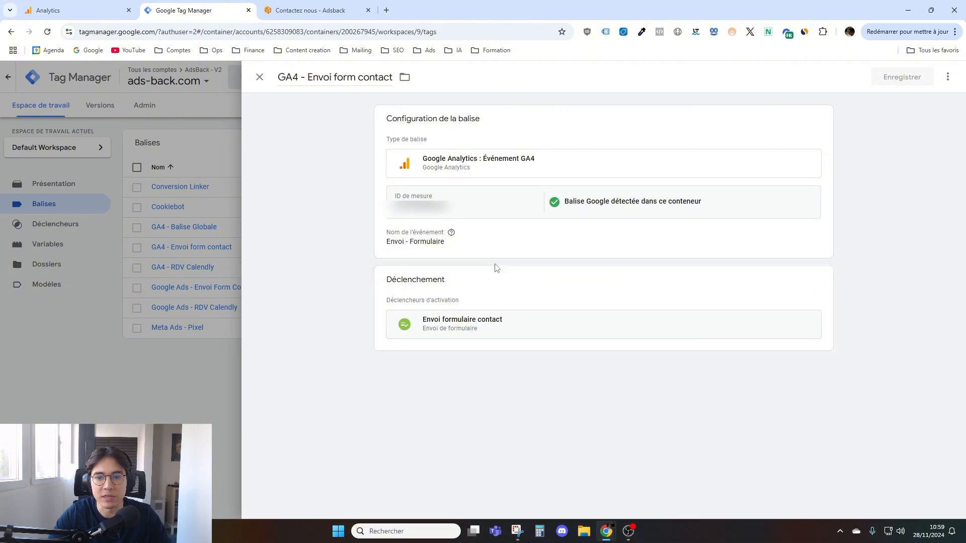
click(259, 77)
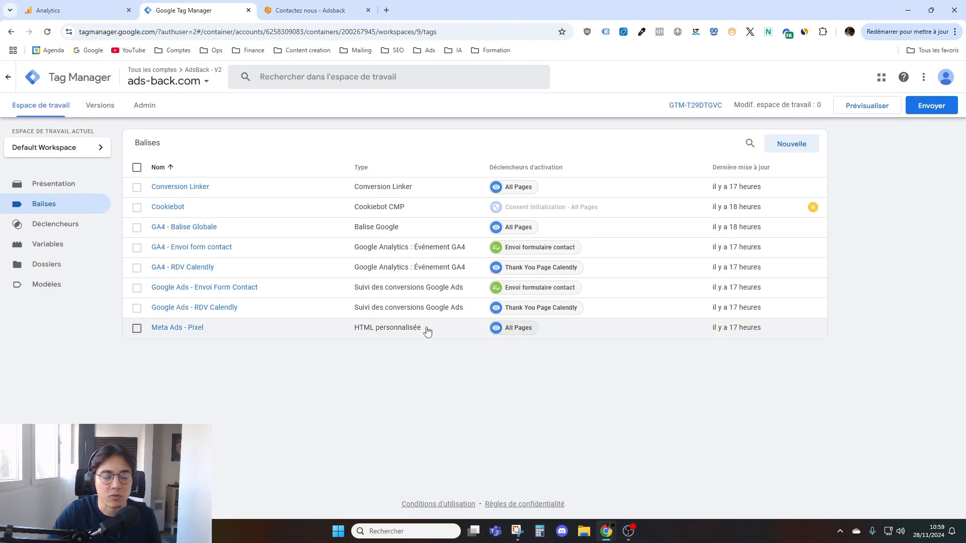
click(920, 110)
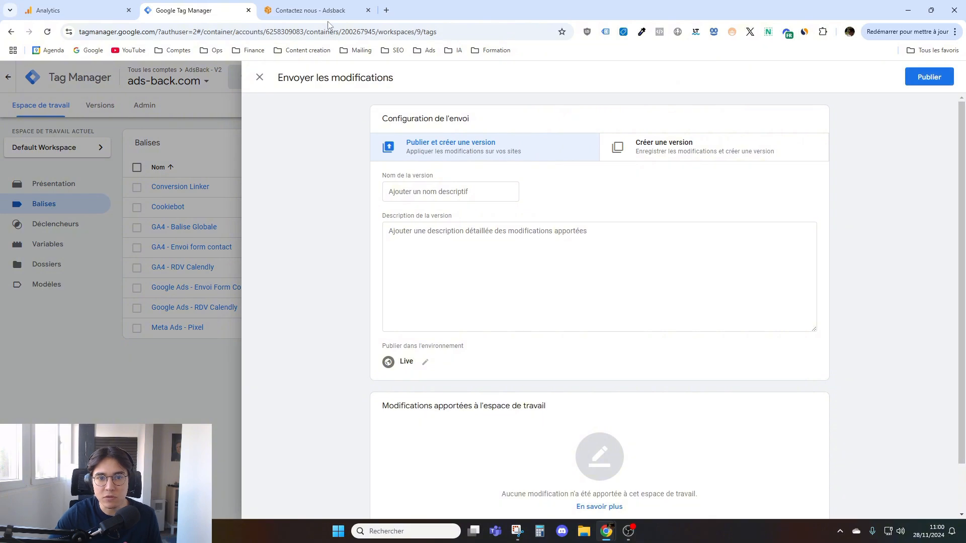
click(312, 10)
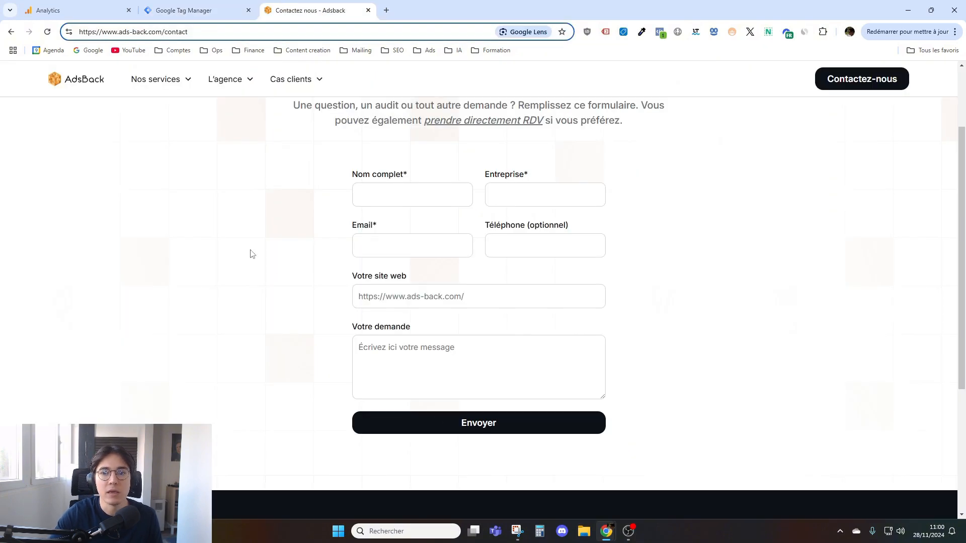
click(211, 8)
click(259, 77)
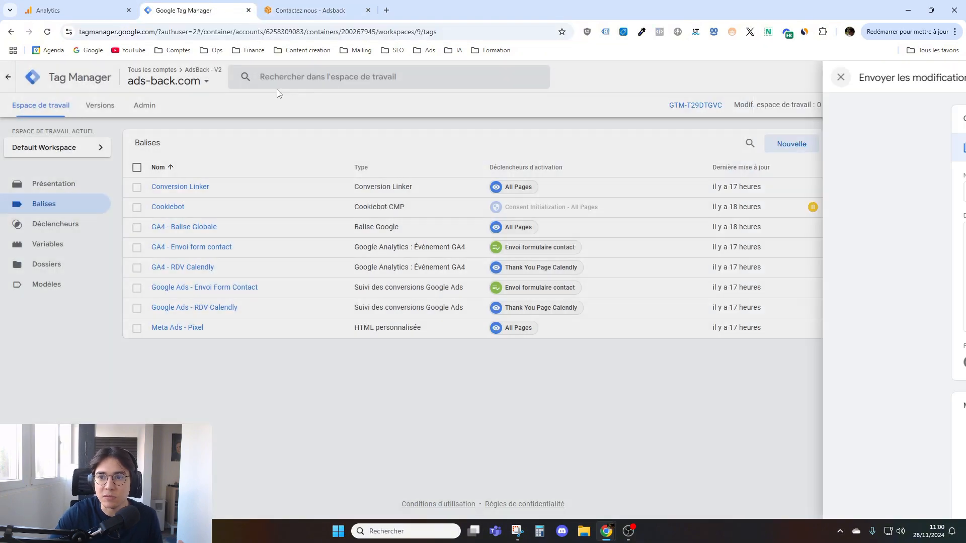
click(860, 107)
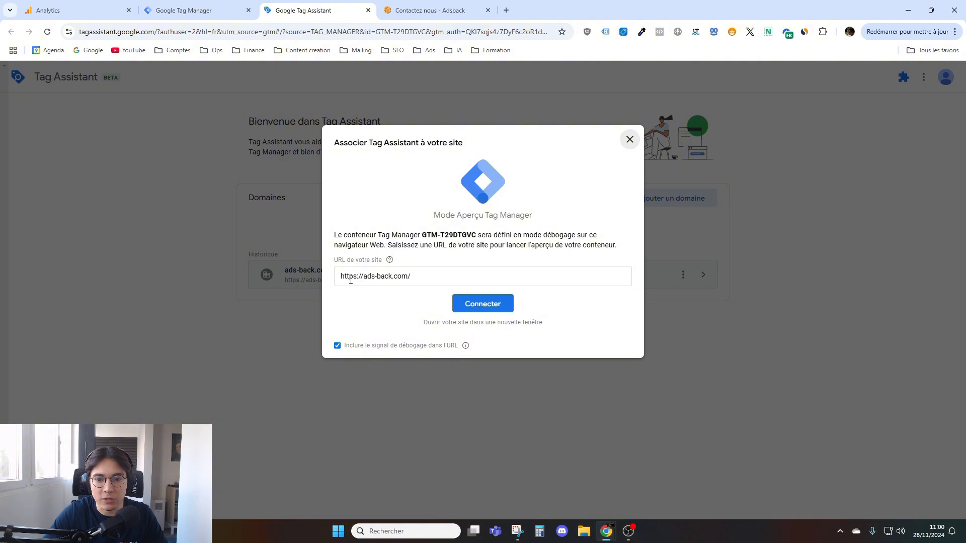
click(483, 304)
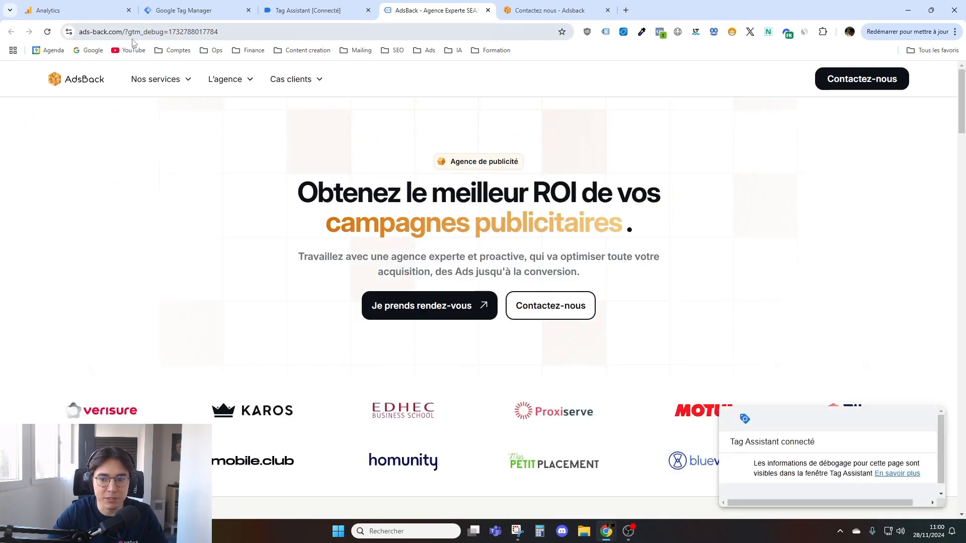
click(928, 421)
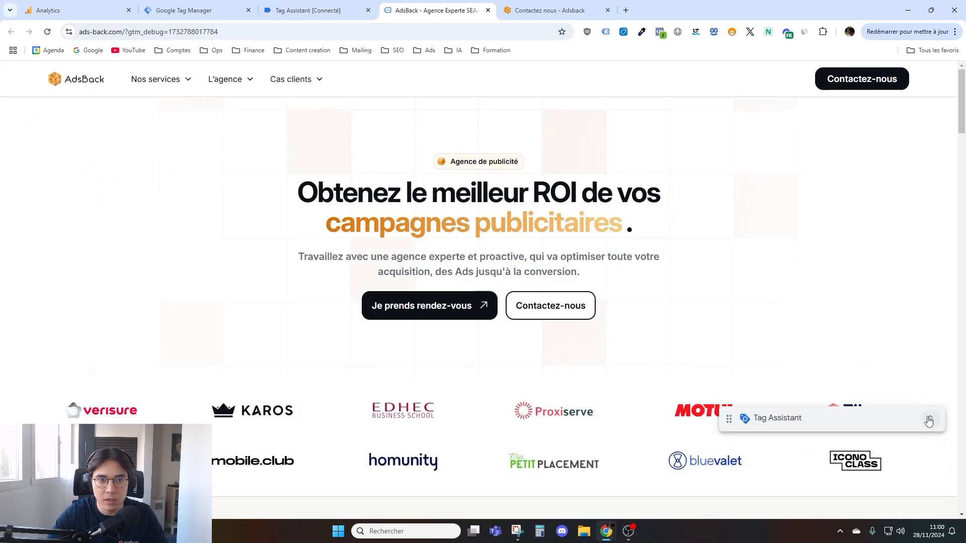
click(335, 10)
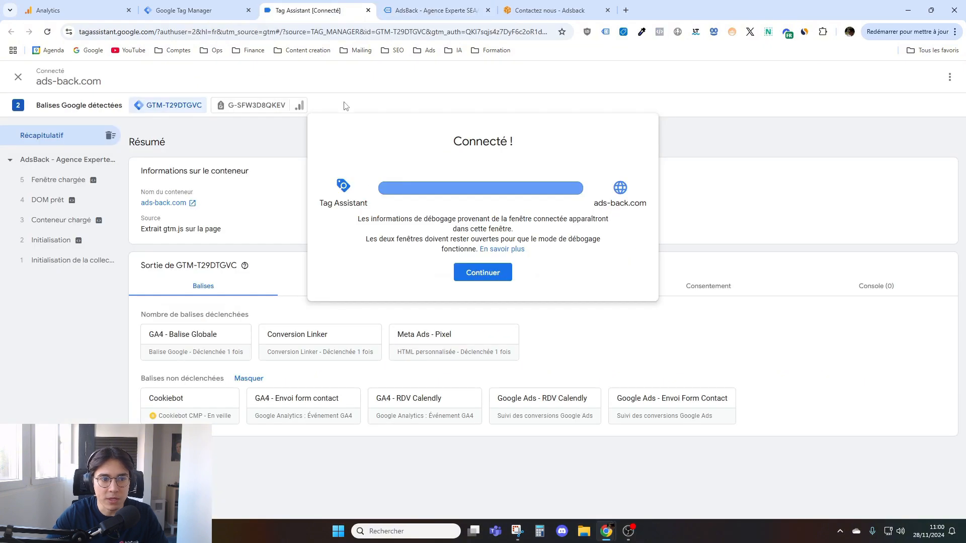
- Enter the Tag Assistant debug session and compare the home page's fired tags with the tag list in Google Tag Manager
click(481, 272)
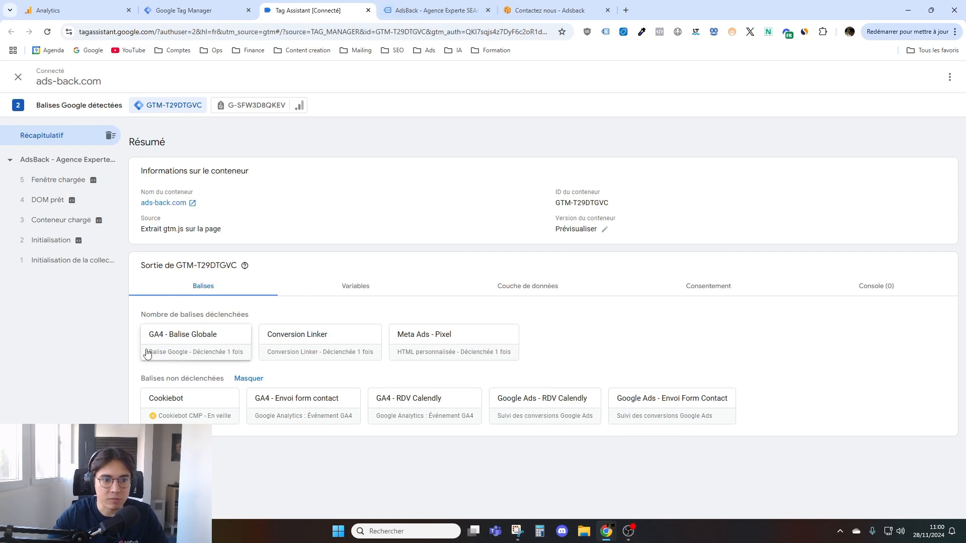
click(188, 6)
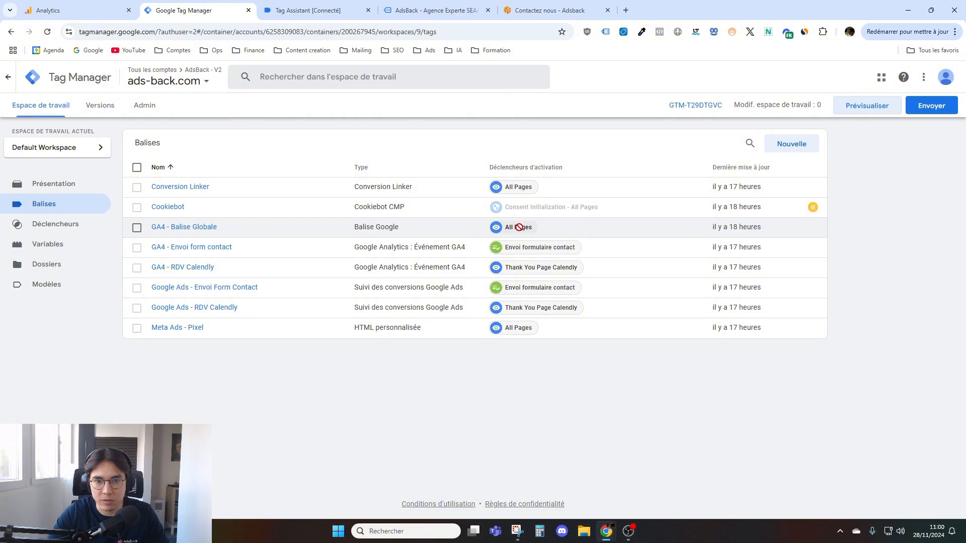
click(322, 7)
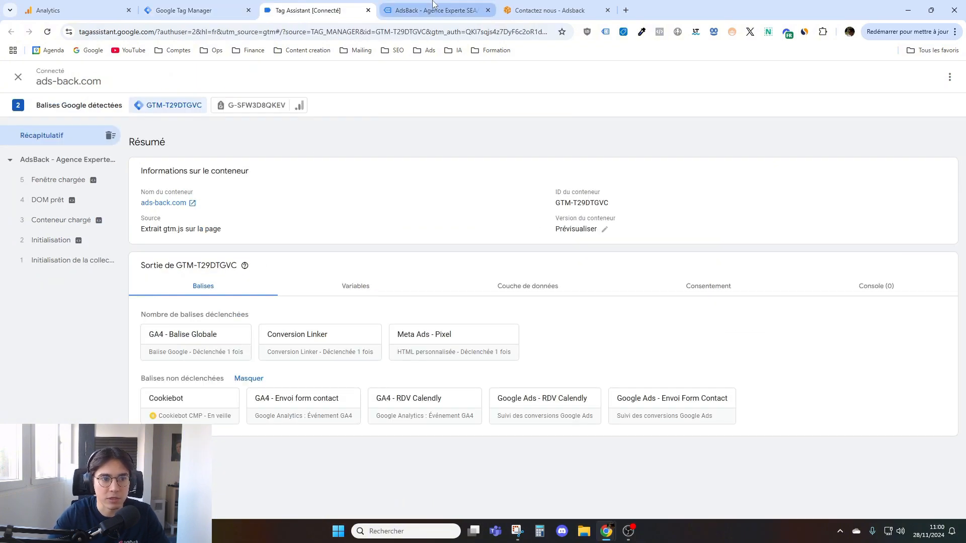
click(71, 162)
- Visit the Google Ads service page on the AdsBack site and examine its fired tags in Tag Assistant
click(435, 10)
mouse_move(160, 80)
click(174, 129)
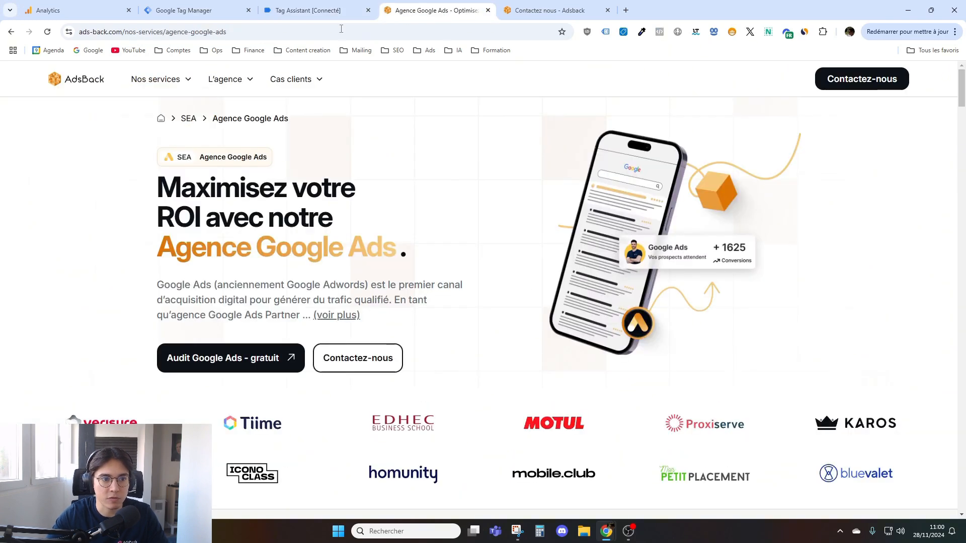
click(315, 10)
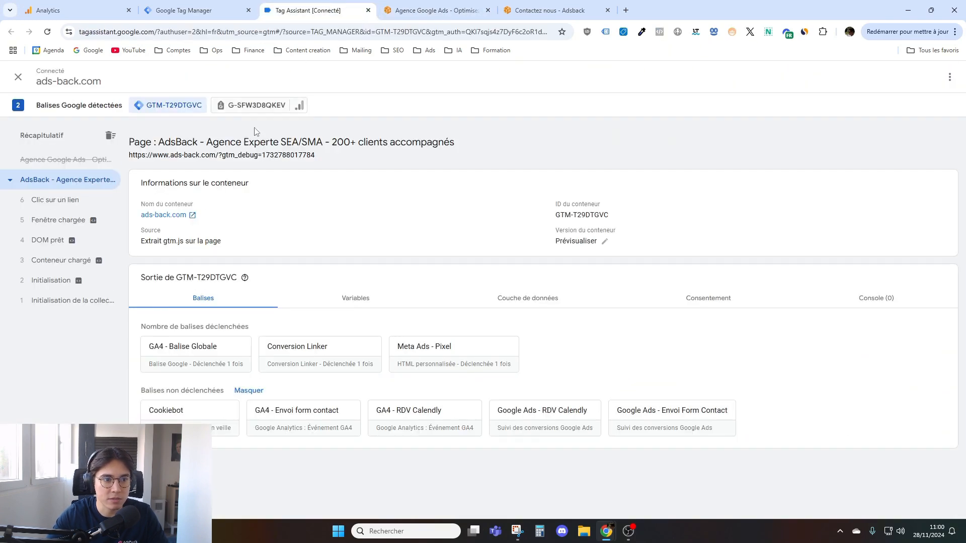
click(48, 160)
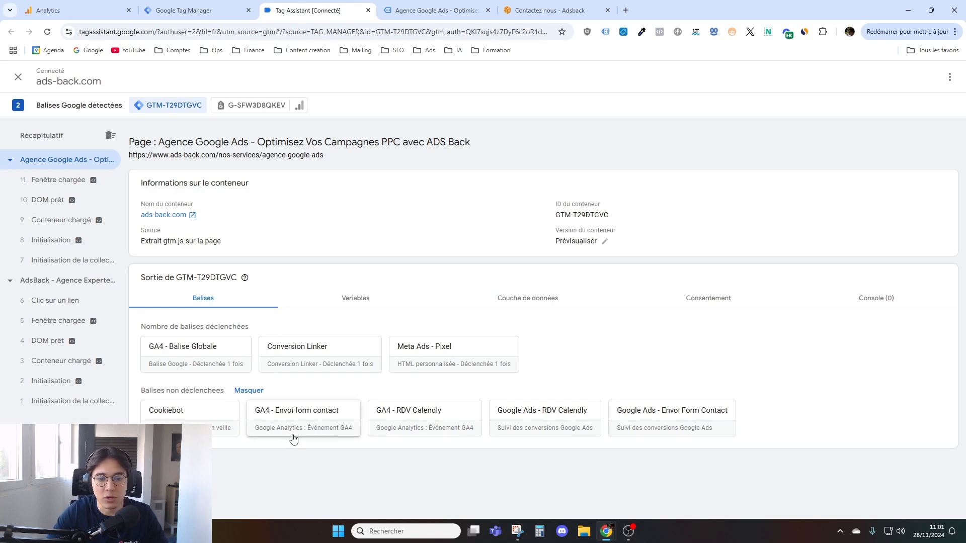
- Open the AdsBack contact page and fill in the full name as test and the company as test adsback
click(434, 10)
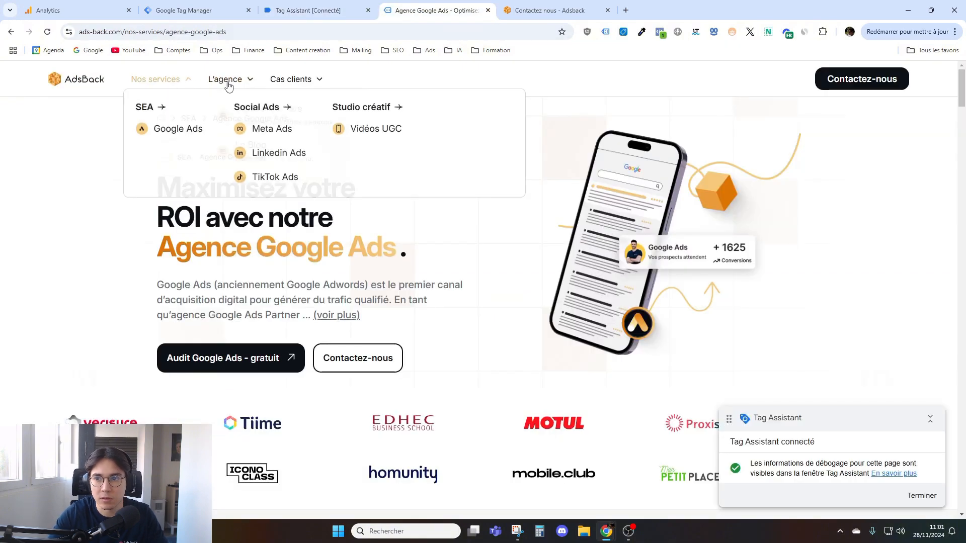
click(861, 79)
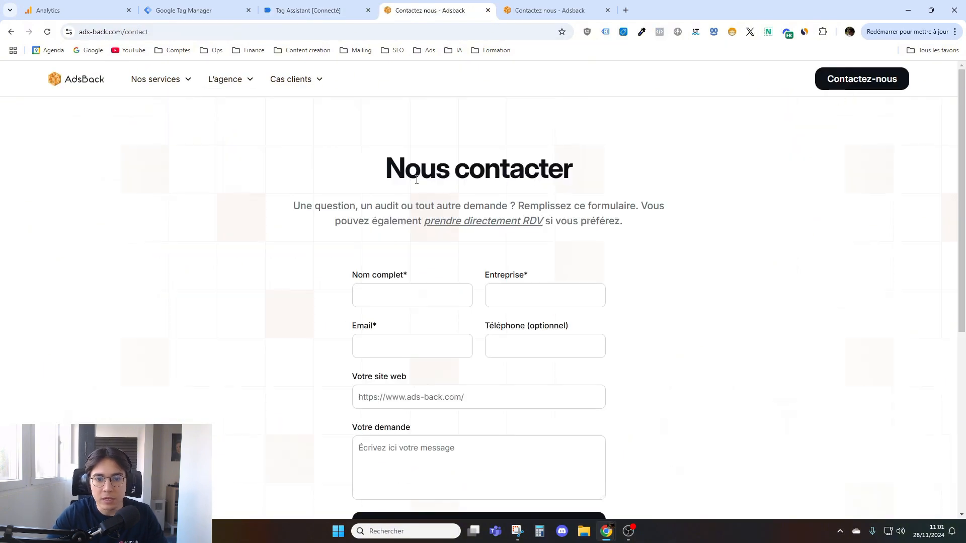
scroll(400, 228, down, 3)
scroll(400, 228, up, 2)
click(400, 250)
text(test)
click(509, 245)
text(test a)
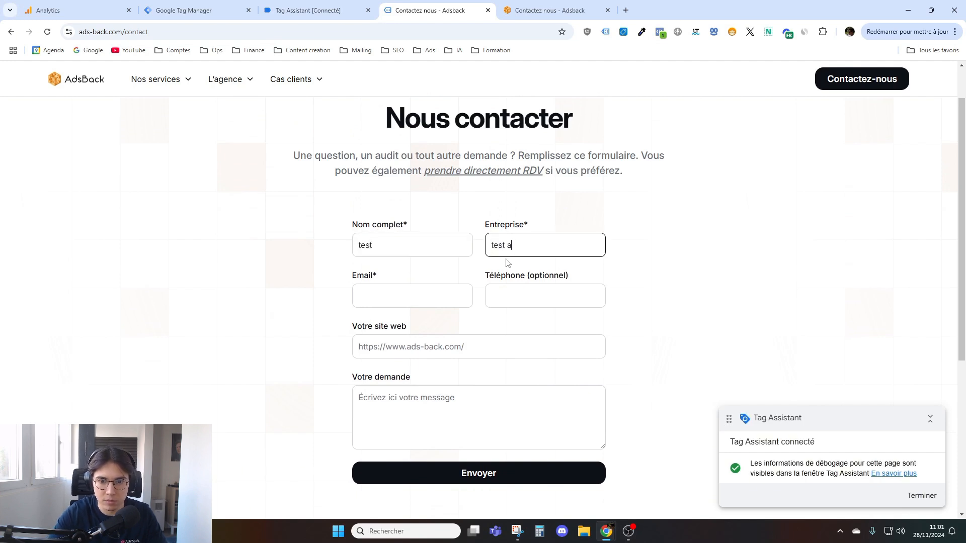
- Fill in the contact's e-mail and enter "test tracking" as the request message
click(417, 292)
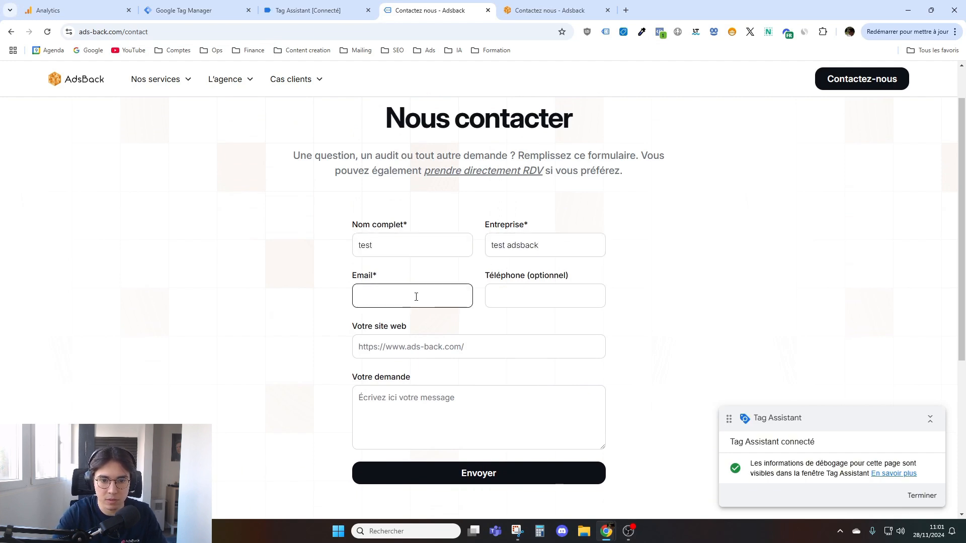
click(382, 407)
text(test tracking)
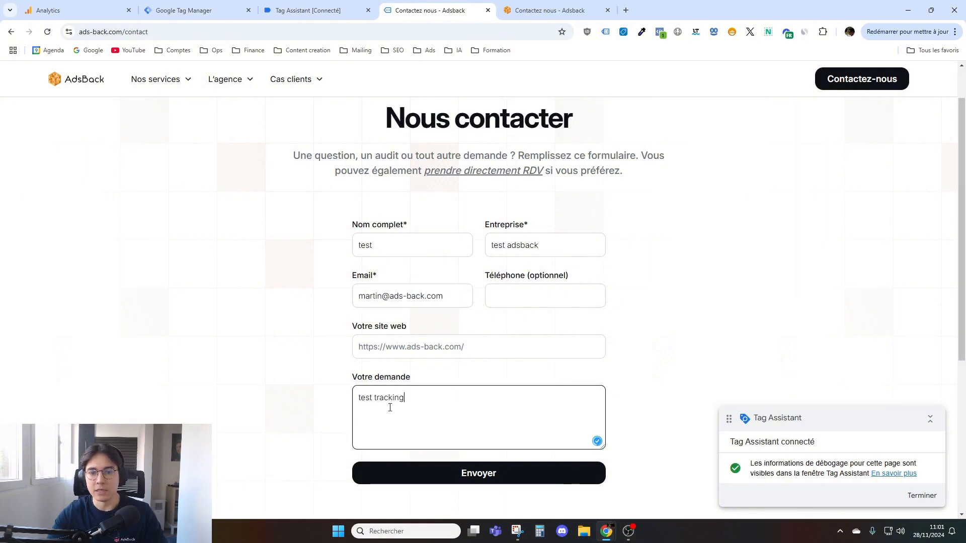
scroll(304, 363, down, 1)
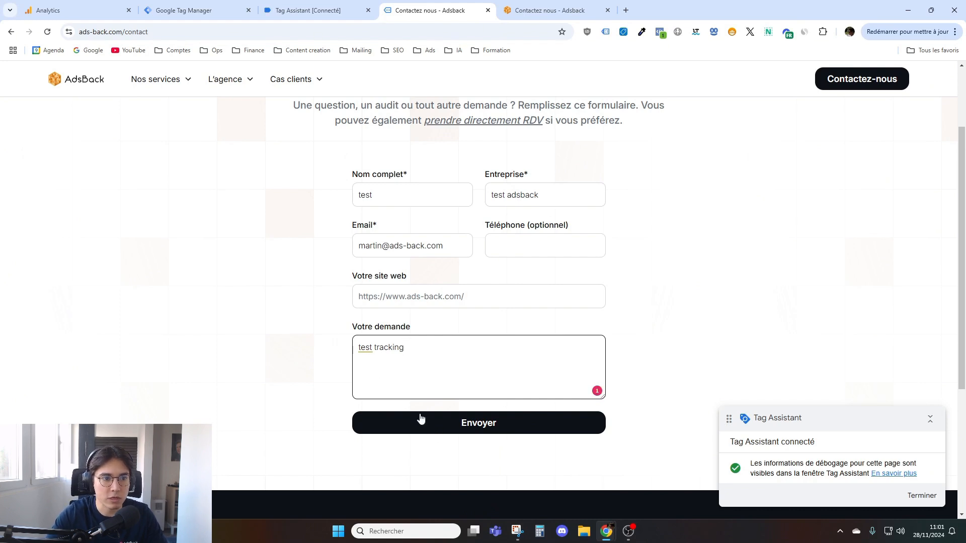
- Check which tags fired on the contact page in Tag Assistant and return to the contact form
click(295, 13)
click(51, 161)
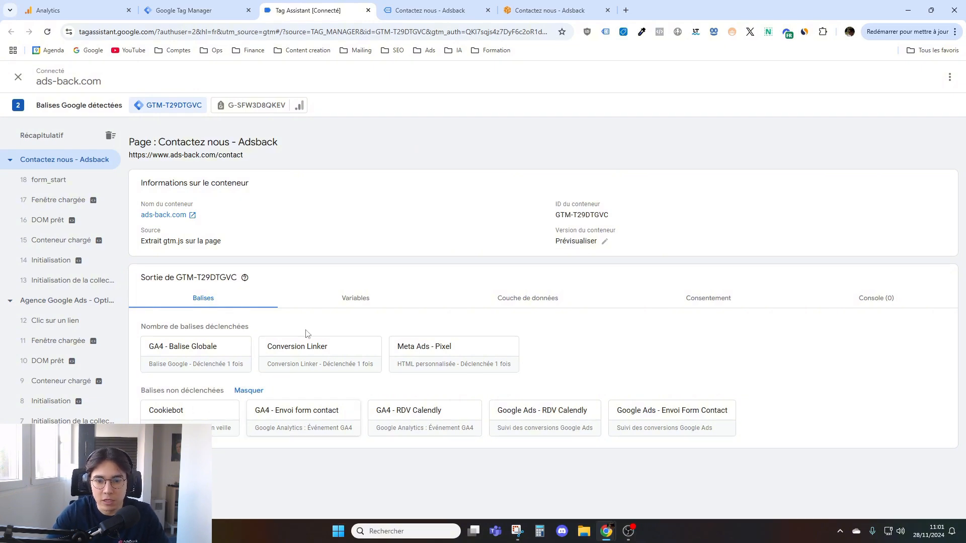
key(ctrl+Tab)
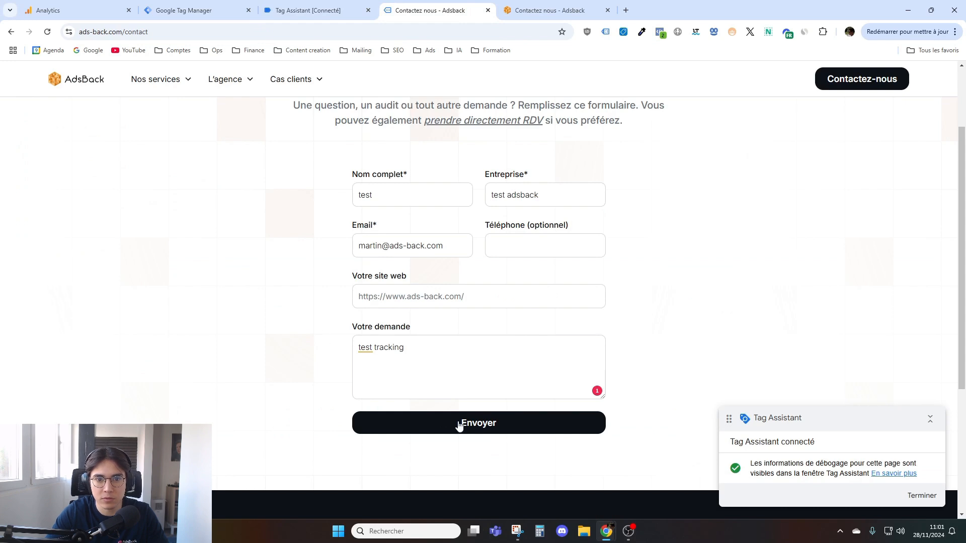
- Look over the filled-in contact form and collapse the Tag Assistant badge on the page
scroll(322, 384, up, 2)
scroll(280, 365, down, 2)
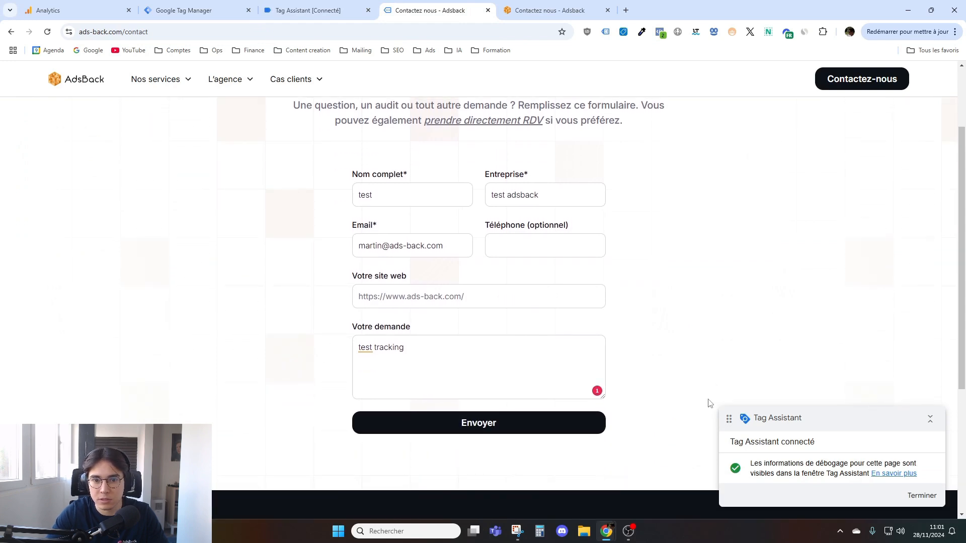
scroll(597, 396, up, 2)
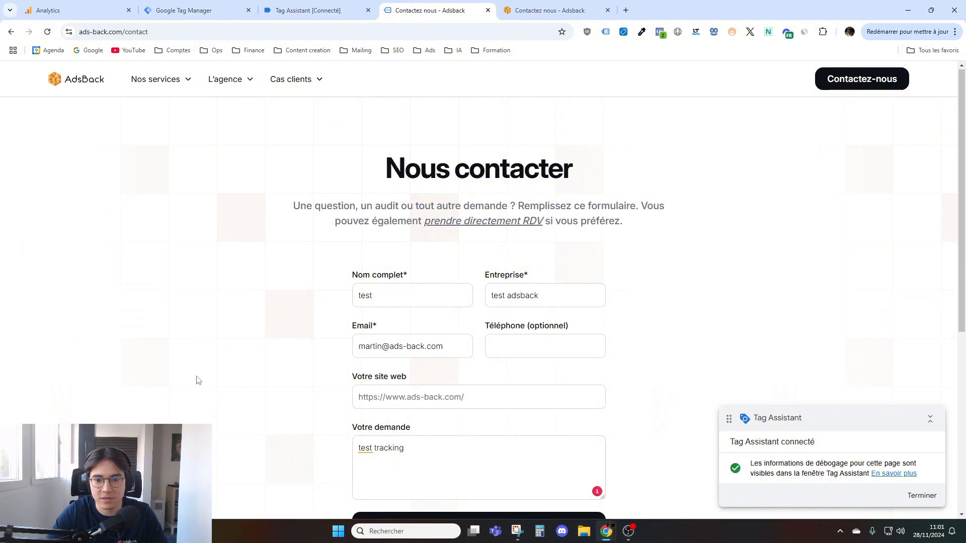
scroll(294, 339, down, 3)
click(930, 418)
scroll(503, 418, down, 3)
scroll(431, 327, up, 8)
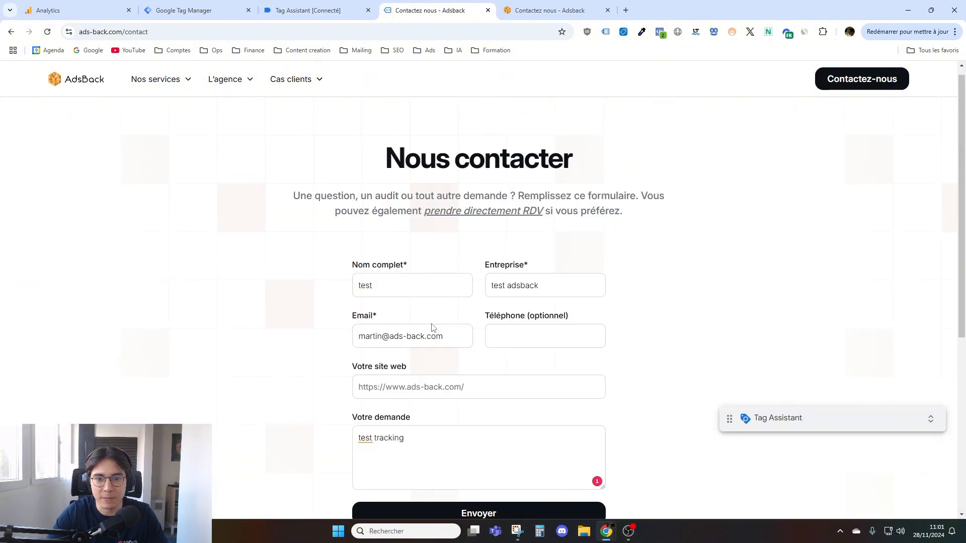
scroll(428, 325, down, 2)
click(405, 235)
click(455, 284)
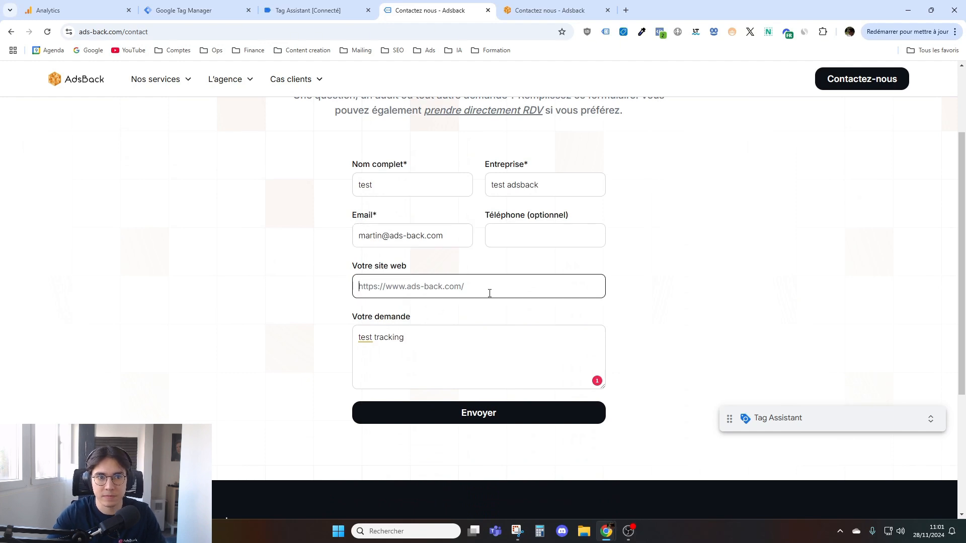
click(266, 31)
key(ctrl+c)
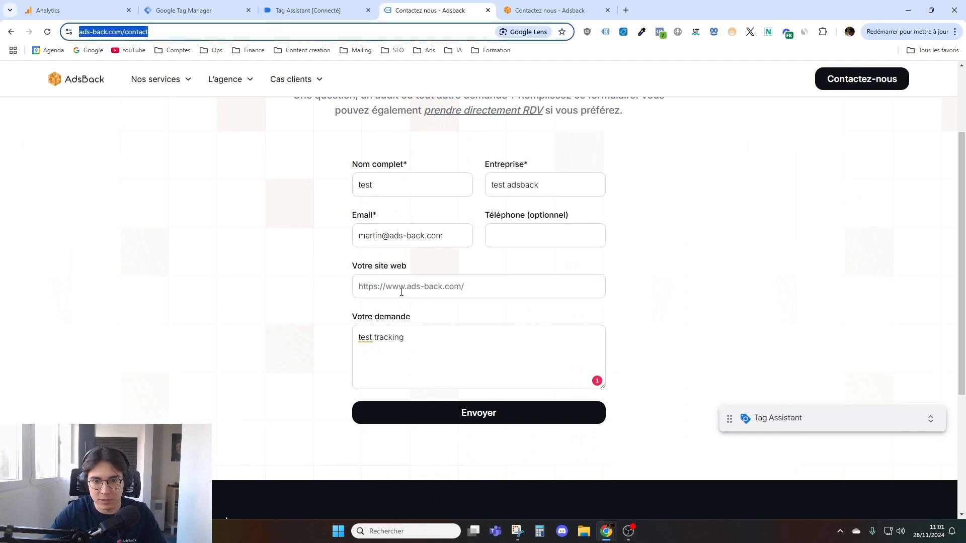
click(411, 290)
key(ctrl+v)
drag(501, 285, 467, 286)
key(BackSpace)
click(458, 414)
- Review the contact form and inspect the GA4 - Envoi form contact tag's properties and Page URL trigger filter in Tag Assistant
scroll(319, 389, up, 3)
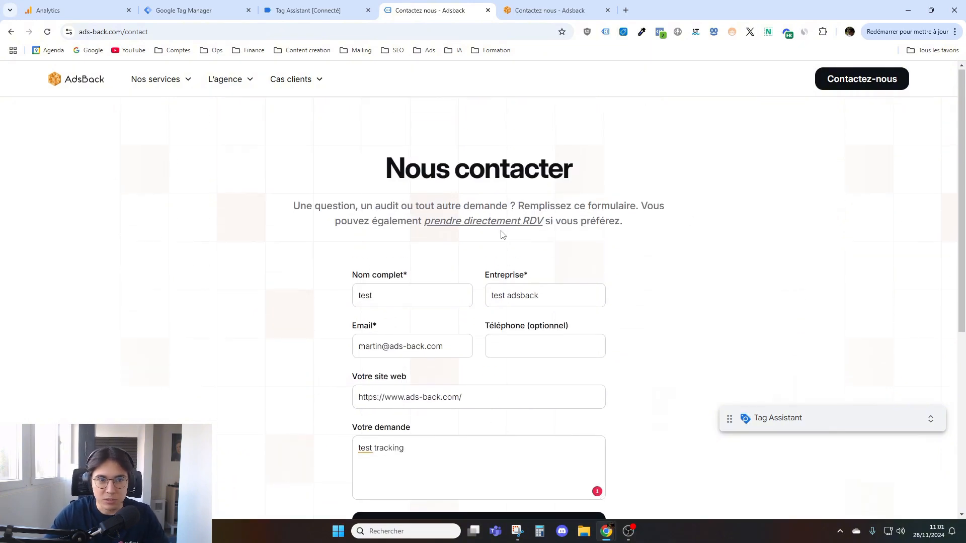
scroll(374, 268, down, 2)
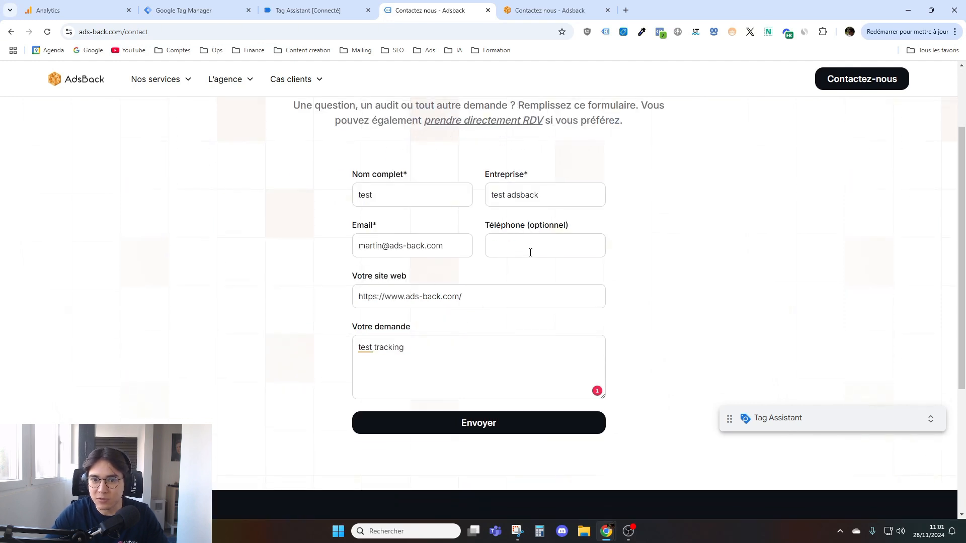
scroll(530, 250, up, 2)
scroll(507, 230, down, 2)
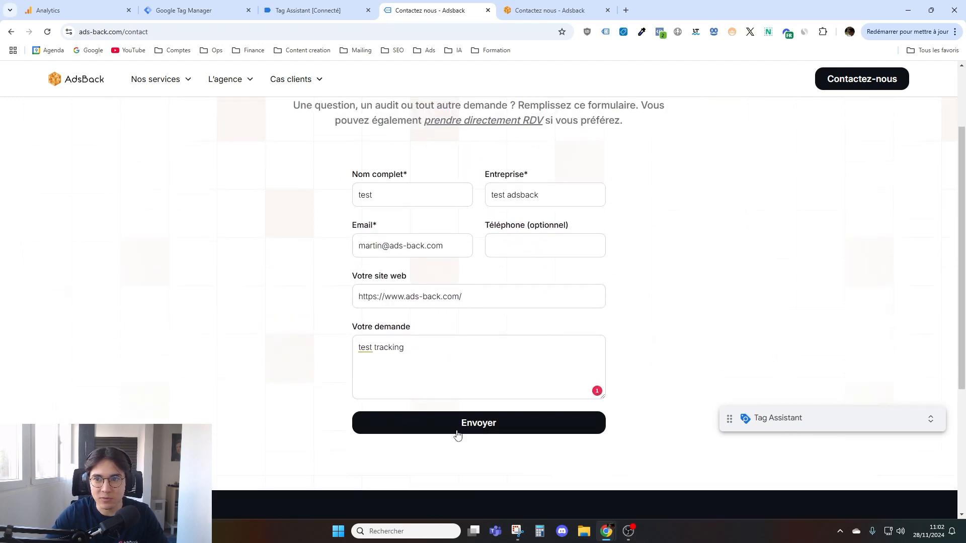
scroll(395, 324, up, 2)
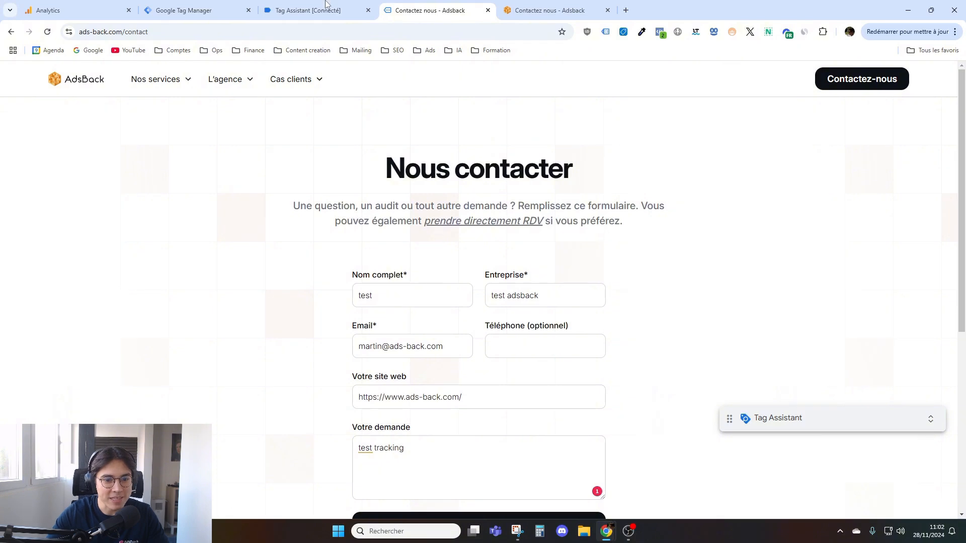
click(324, 7)
click(304, 418)
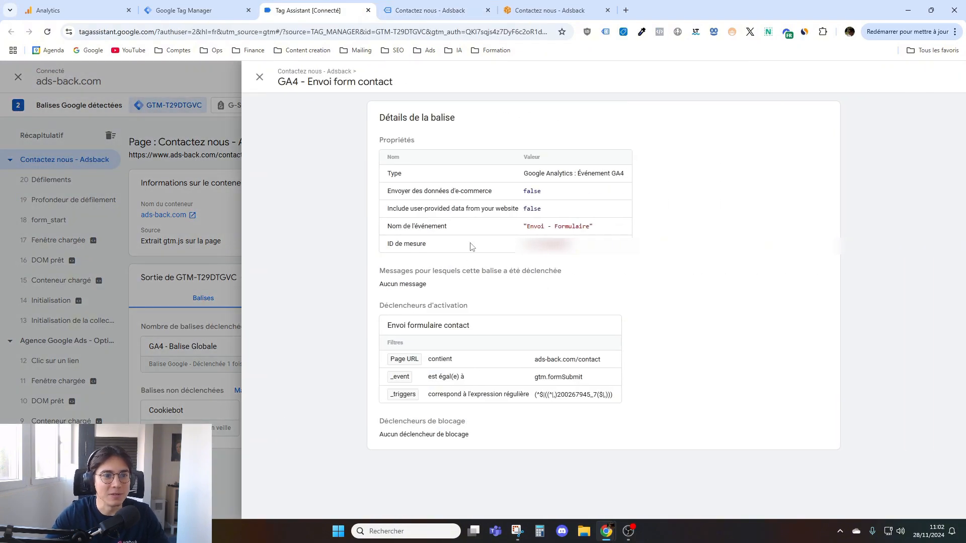
click(260, 76)
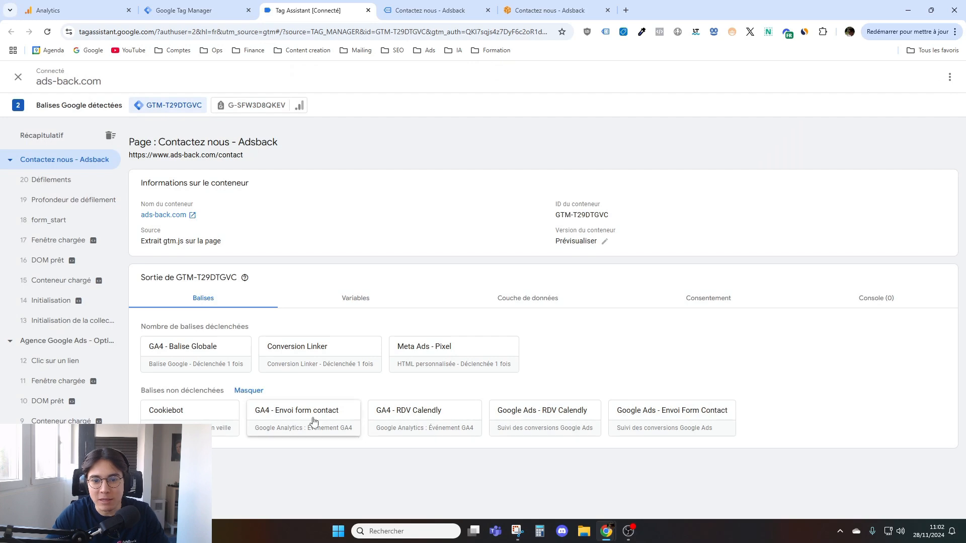
click(316, 426)
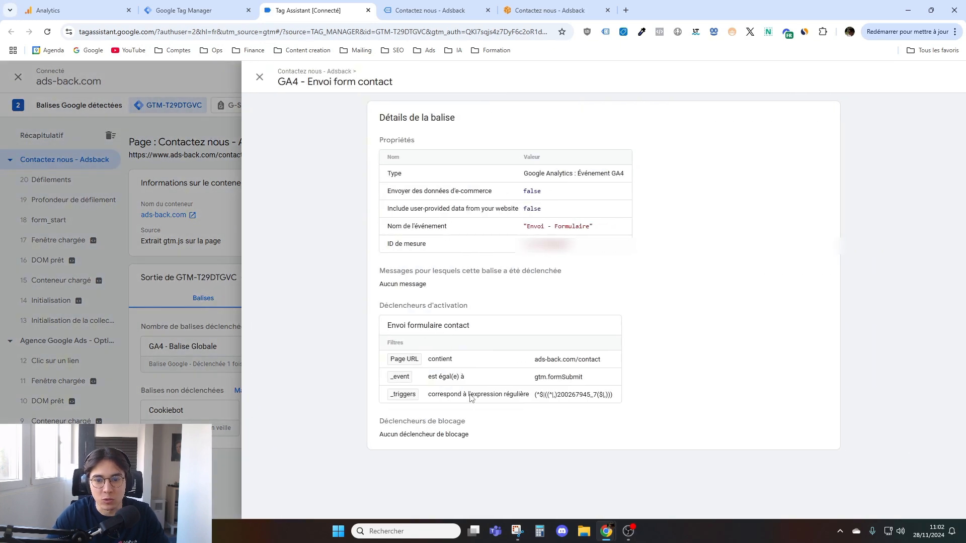
drag(595, 363, 436, 360)
click(441, 362)
- Look over the contact form again, close the tag's details and review the contact page's fired tags in Tag Assistant
click(448, 5)
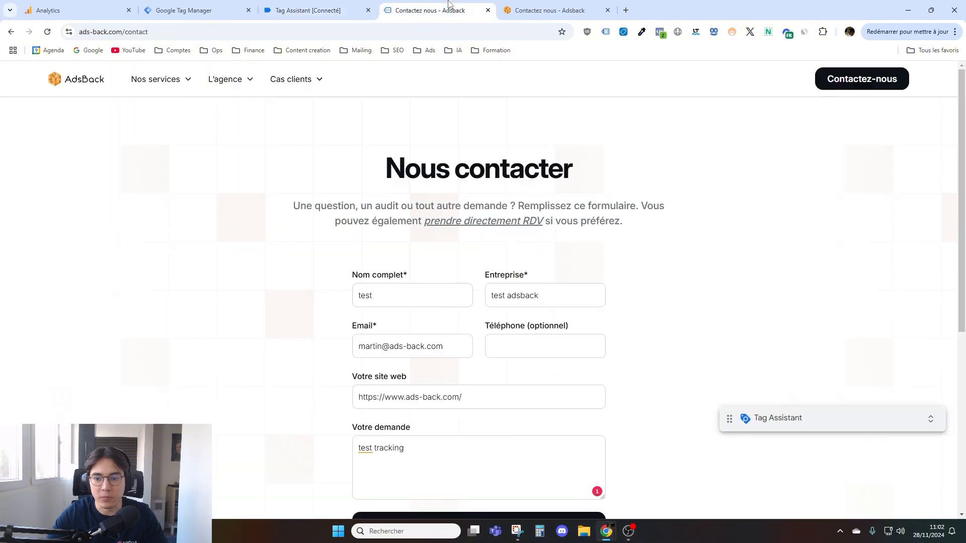
scroll(514, 384, down, 2)
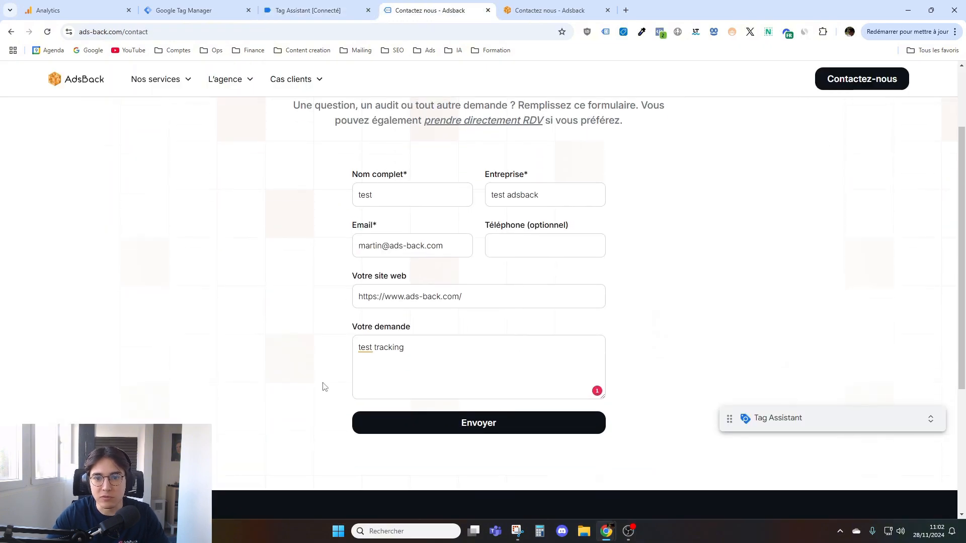
scroll(322, 392, up, 2)
mouse_move(208, 90)
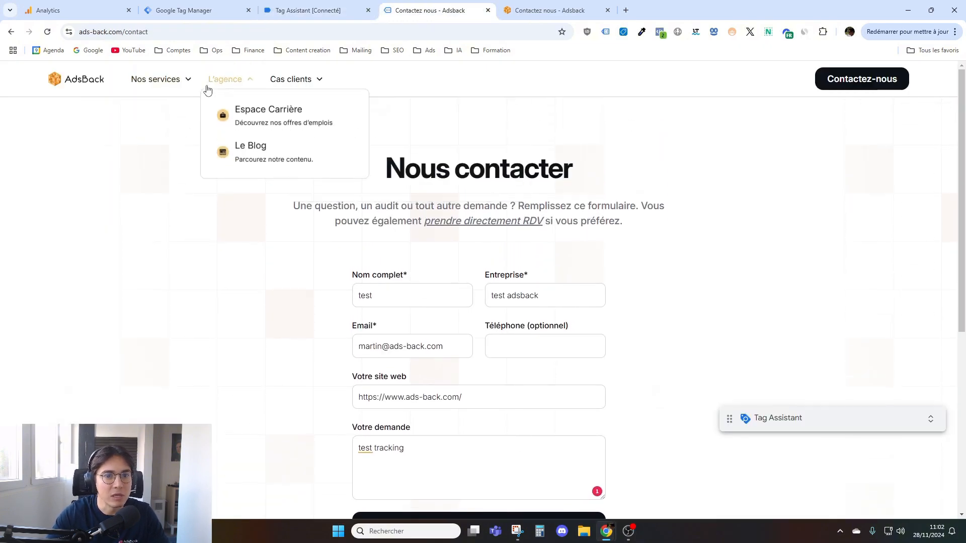
scroll(492, 399, down, 3)
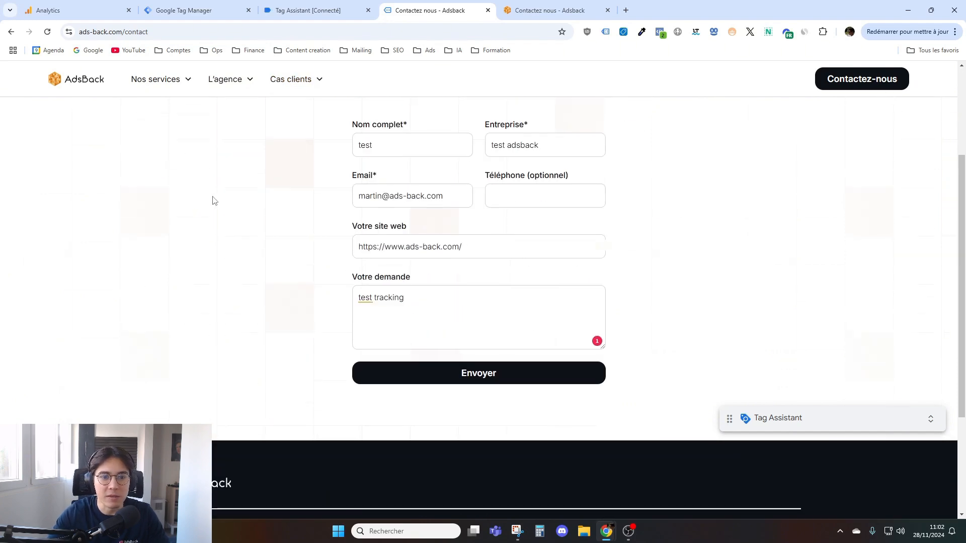
click(313, 6)
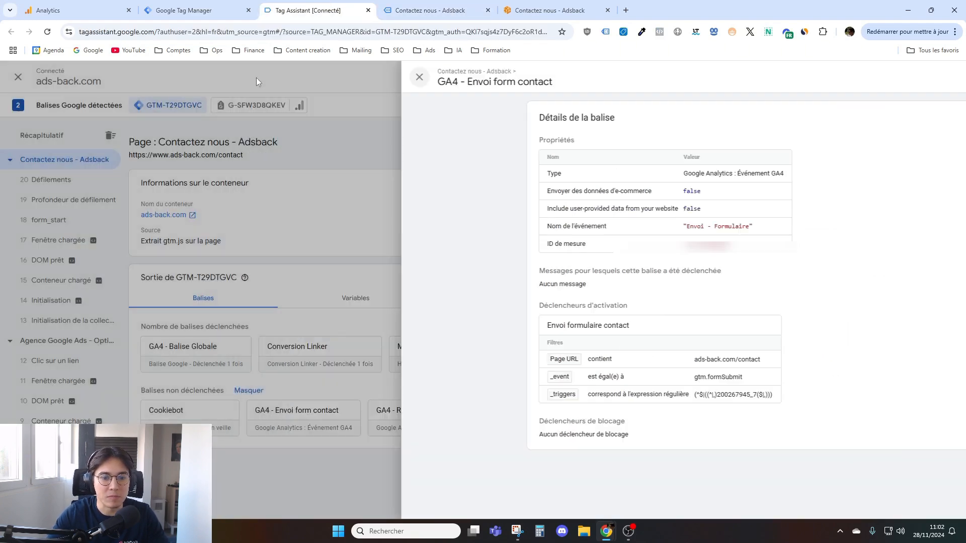
click(258, 77)
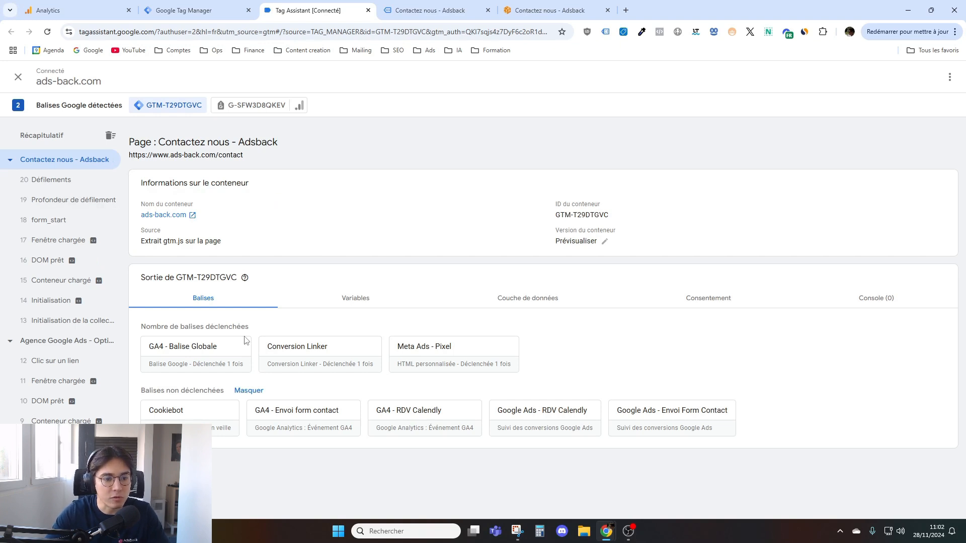
drag(140, 327, 180, 330)
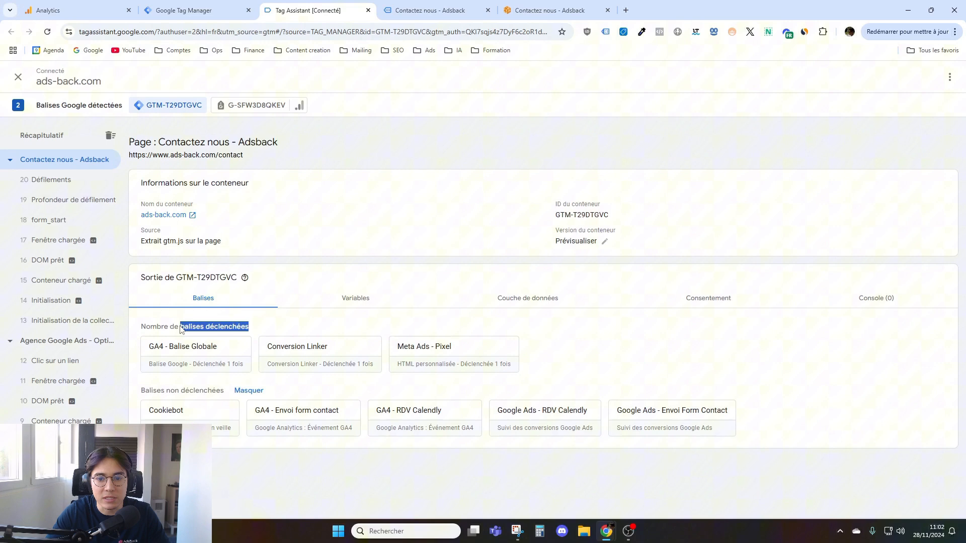
click(266, 330)
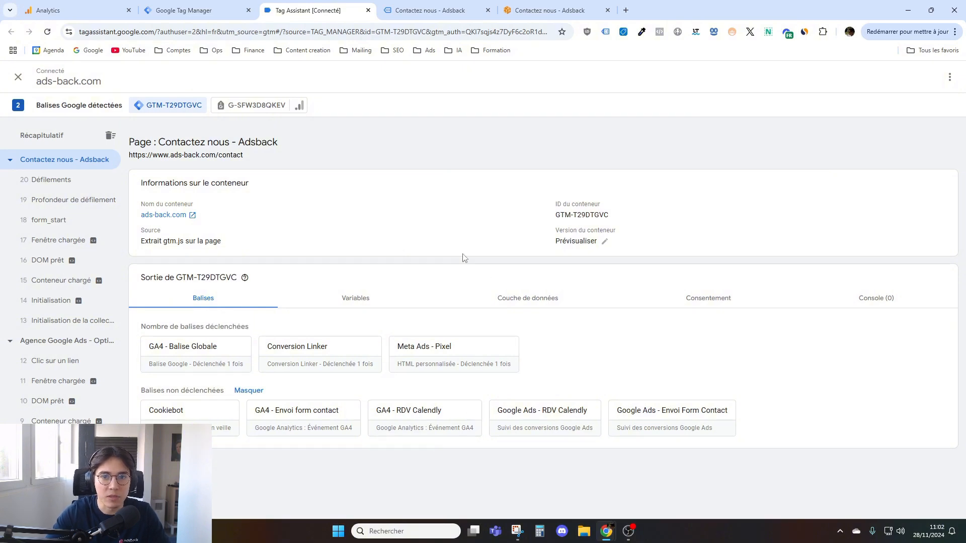
- Stop debugging ads-back.com in Tag Assistant and switch back to the tag list in Google Tag Manager
click(18, 77)
click(588, 217)
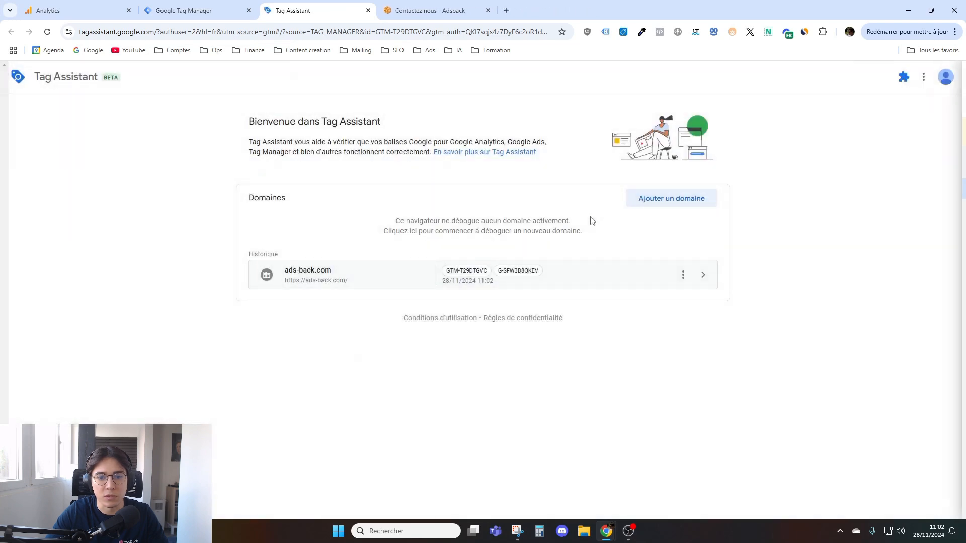
click(218, 6)
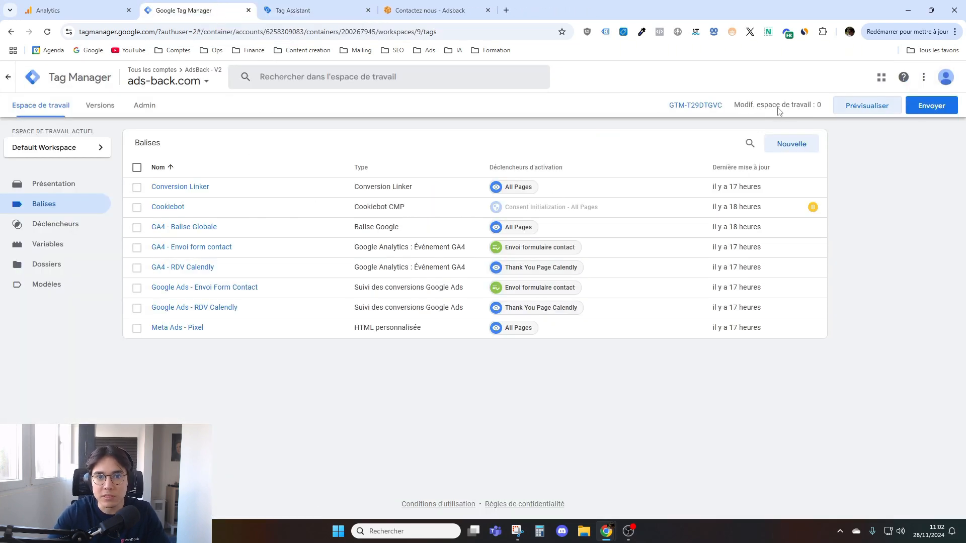
- Switch to the AdsBack contact page and look over its contact form
click(447, 12)
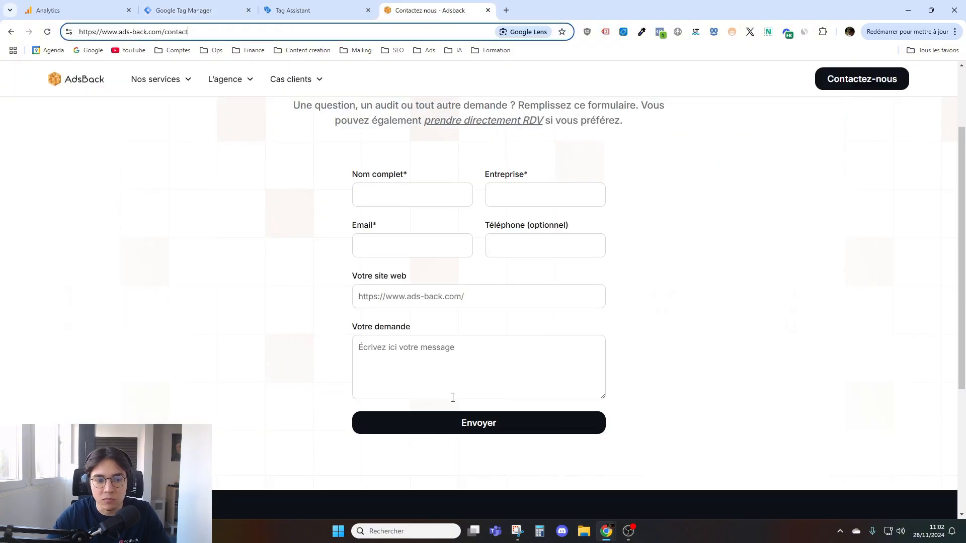
scroll(384, 274, up, 2)
scroll(369, 208, down, 2)
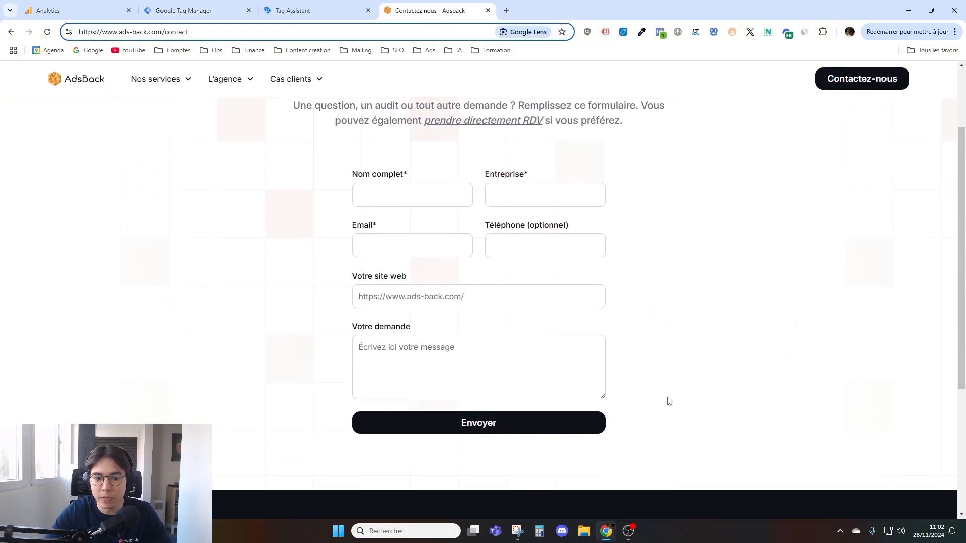
scroll(503, 363, down, 2)
scroll(449, 317, up, 4)
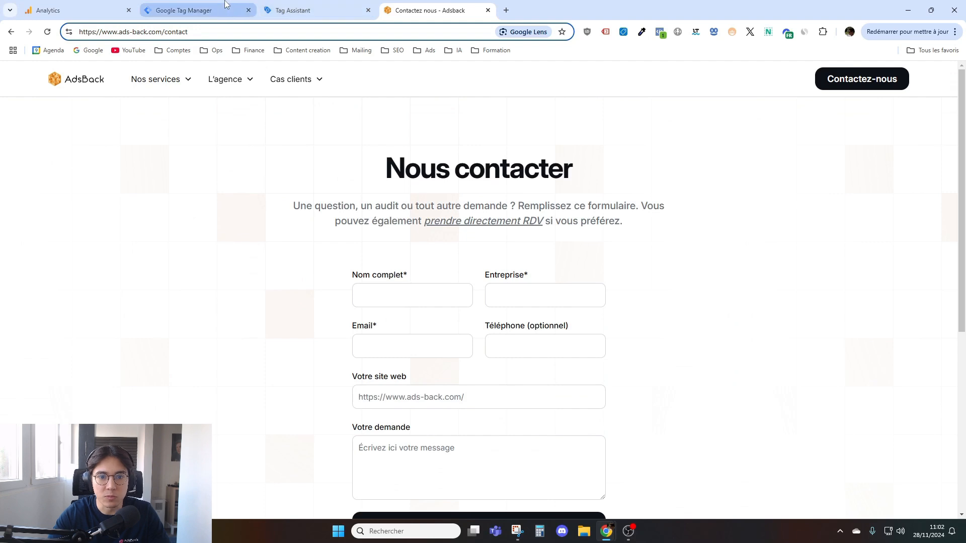
- Return to Google Tag Manager, inspect the Envoi formulaire contact trigger's conditions, and view the submission settings for the workspace changes without publishing
click(207, 11)
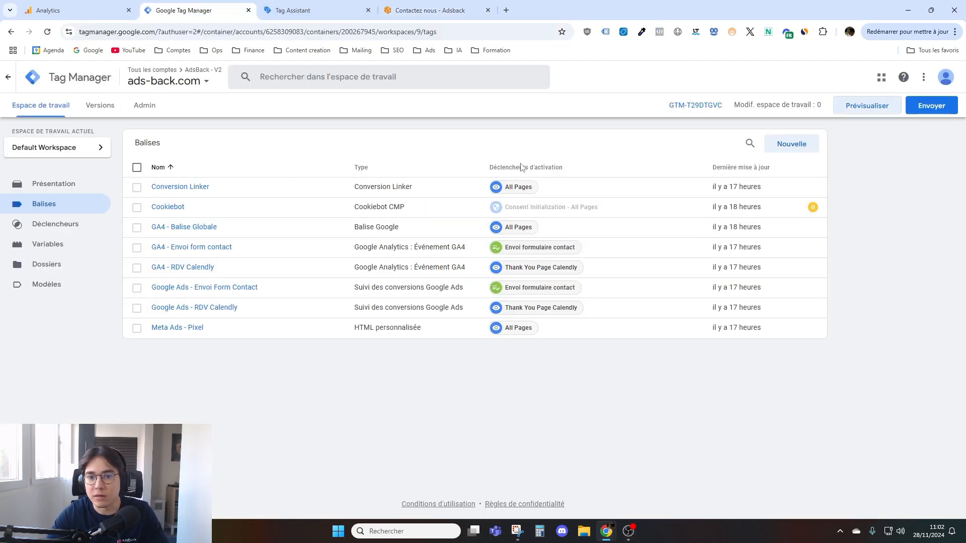
click(543, 247)
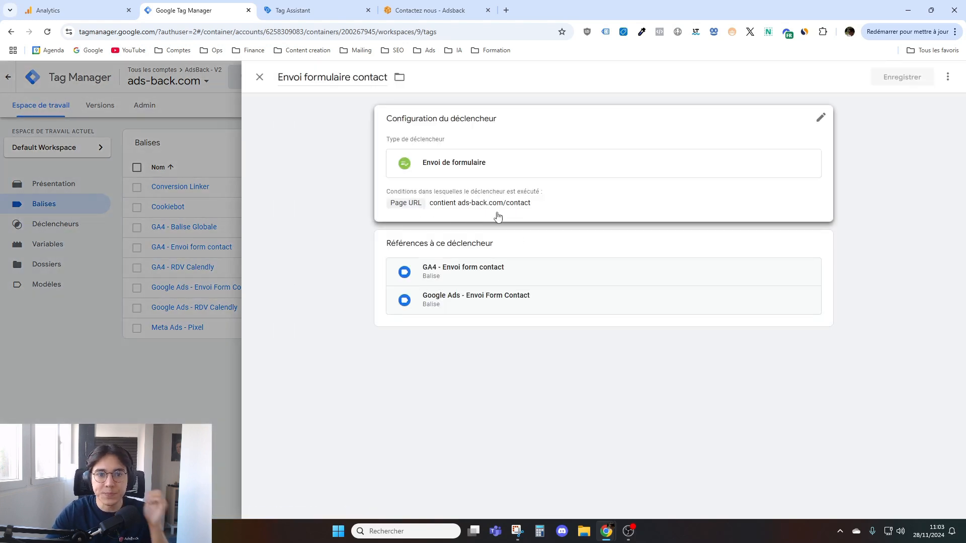
click(179, 373)
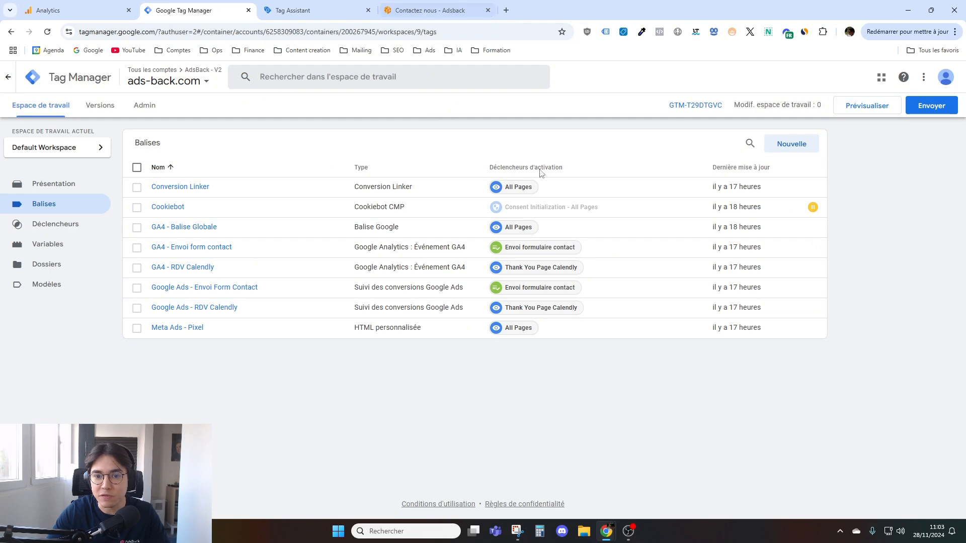
click(931, 106)
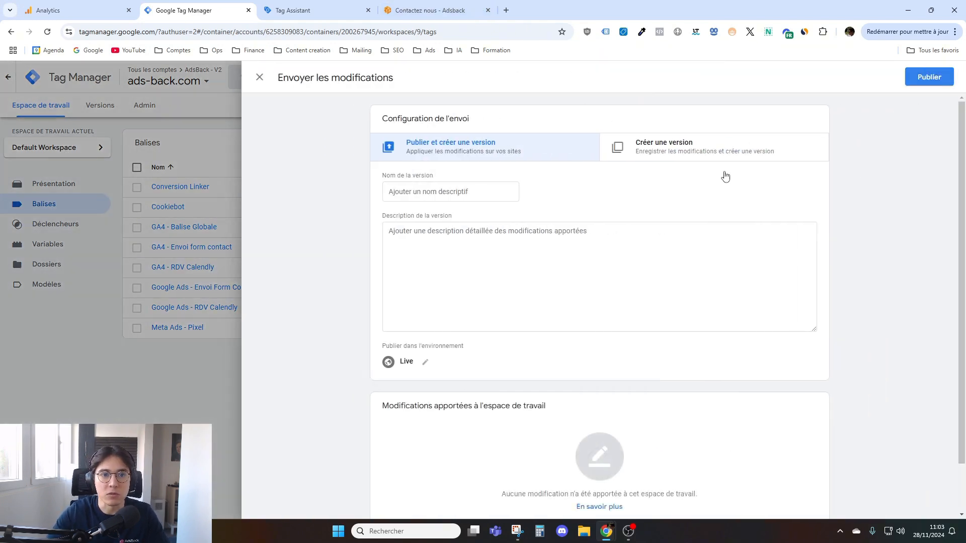
click(213, 382)
- Switch to Google Analytics and change the active property to AdsBack - GA4 - Site V2
click(93, 4)
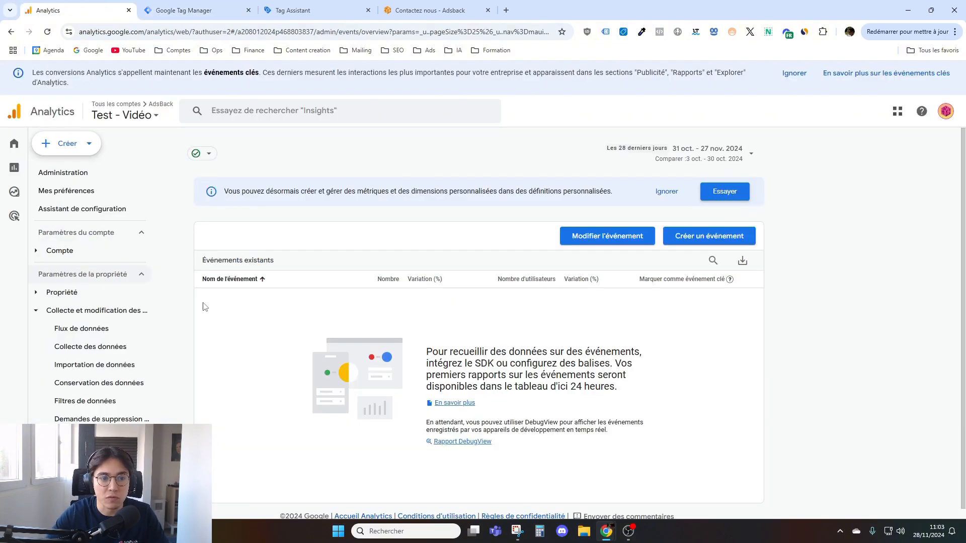
mouse_move(28, 161)
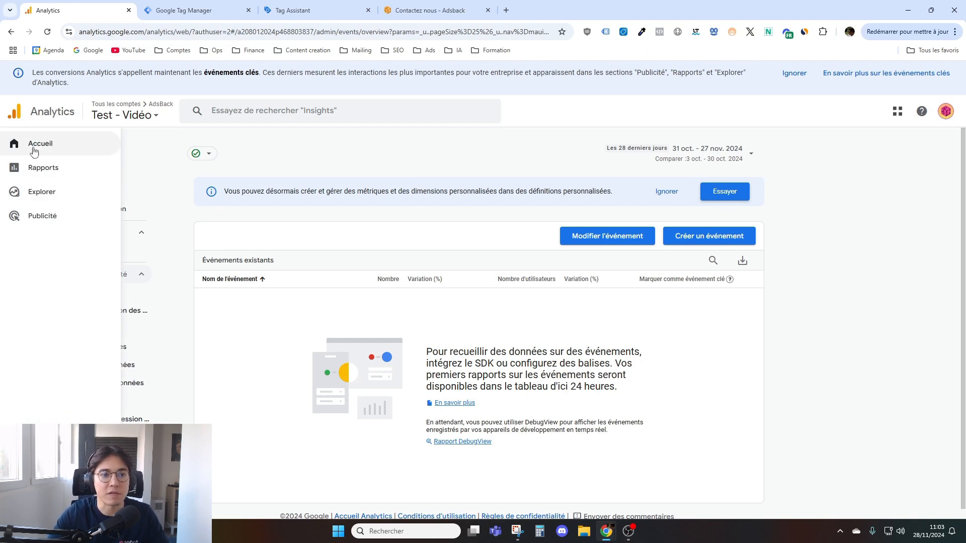
click(123, 115)
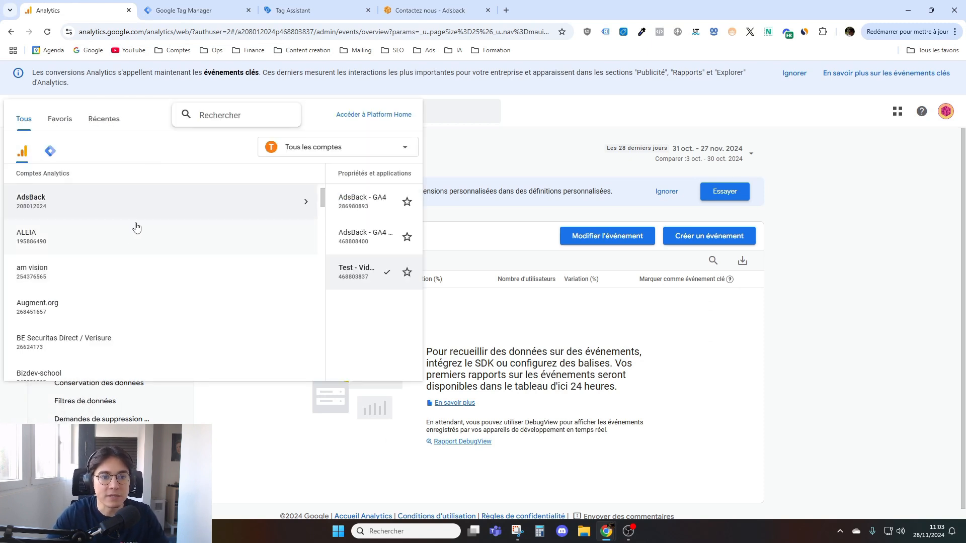
click(221, 244)
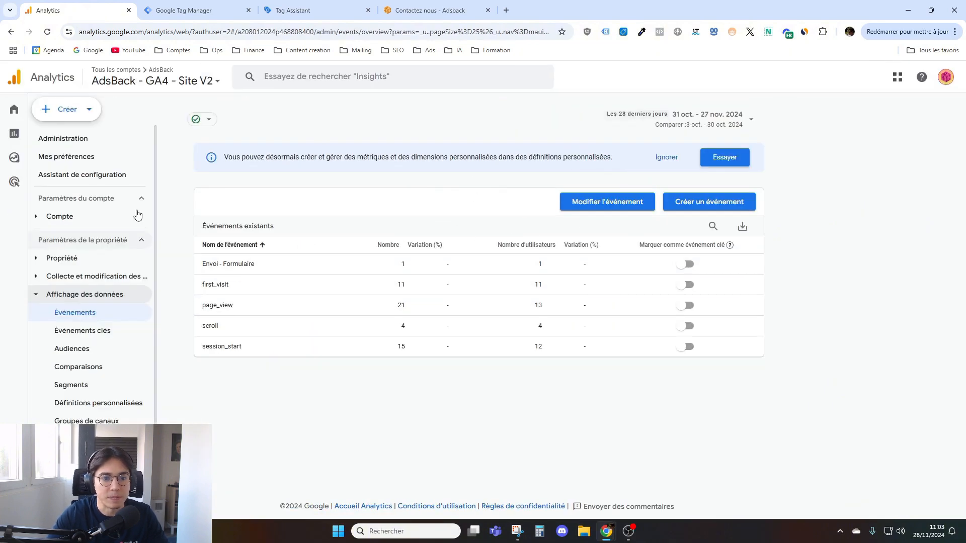
- Examine the Envoi - Formulaire event's name, event count and user count among the existing events
drag(196, 267, 265, 268)
drag(425, 263, 385, 267)
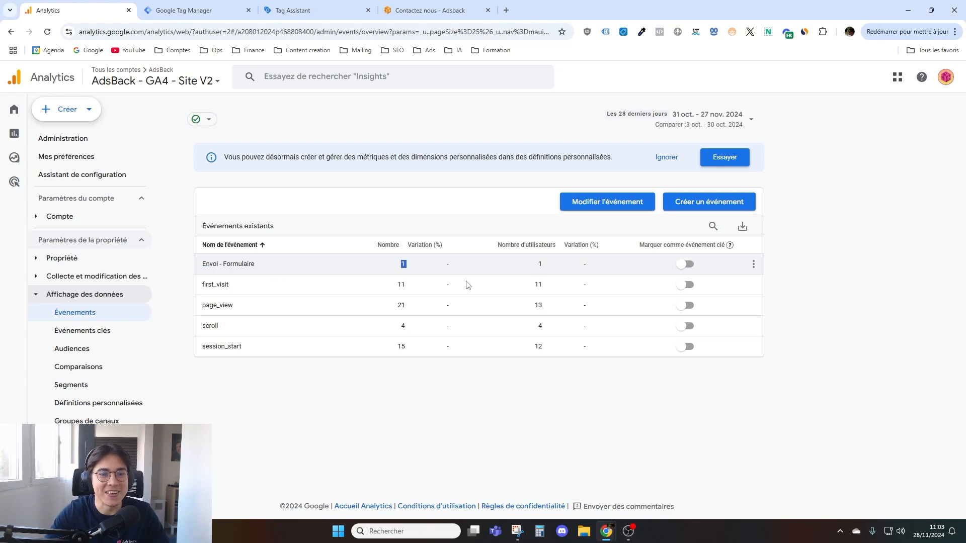
drag(197, 266, 551, 261)
click(322, 431)
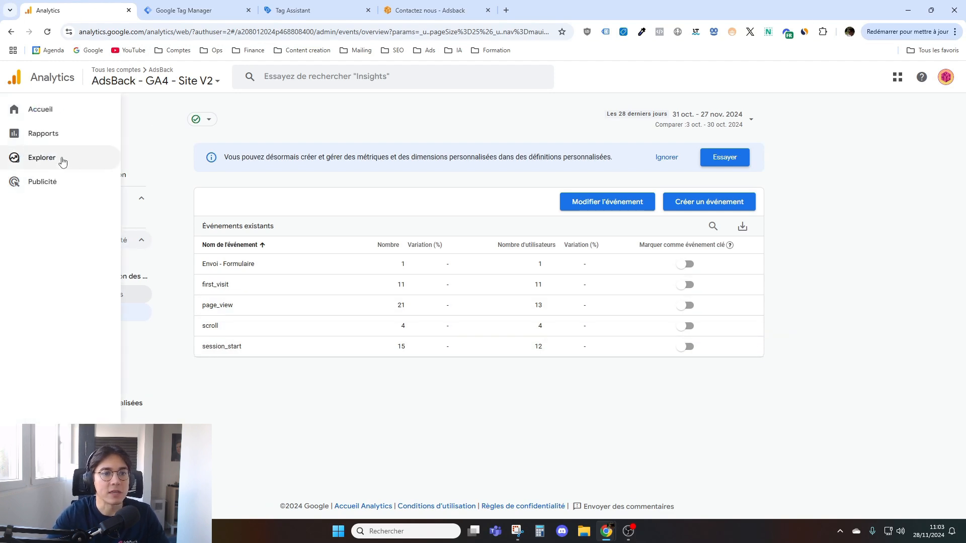
- Open the property's home page and review its active users, realtime, recommendation and insight cards
click(58, 109)
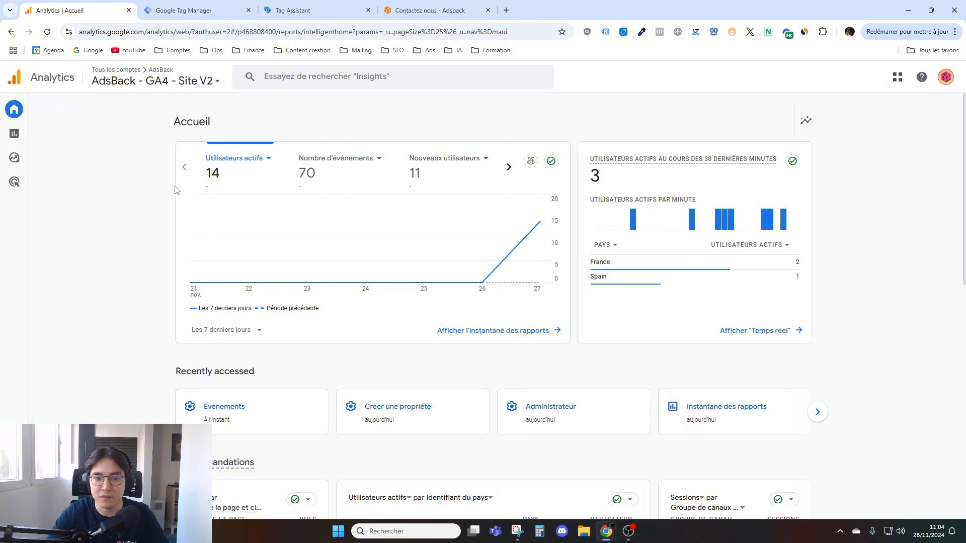
scroll(159, 212, down, 6)
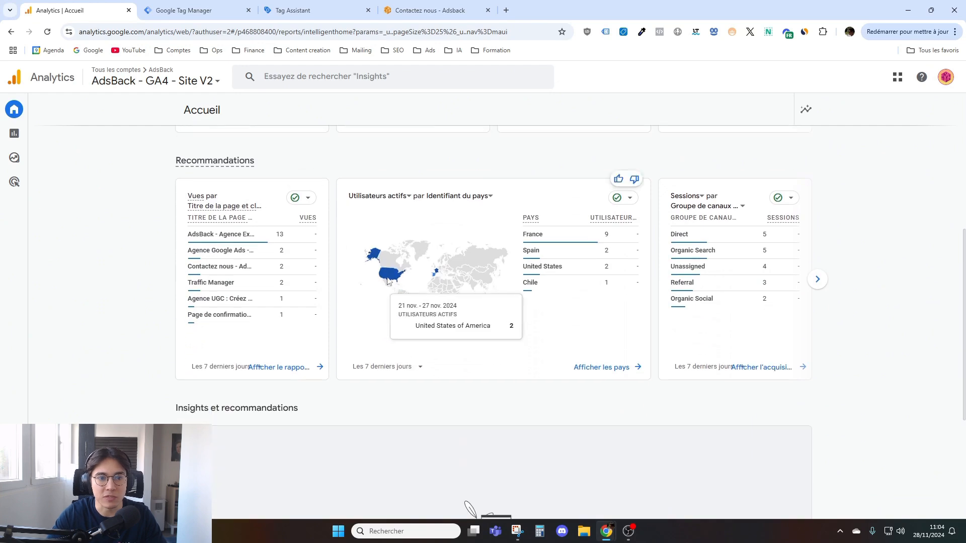
scroll(156, 303, down, 4)
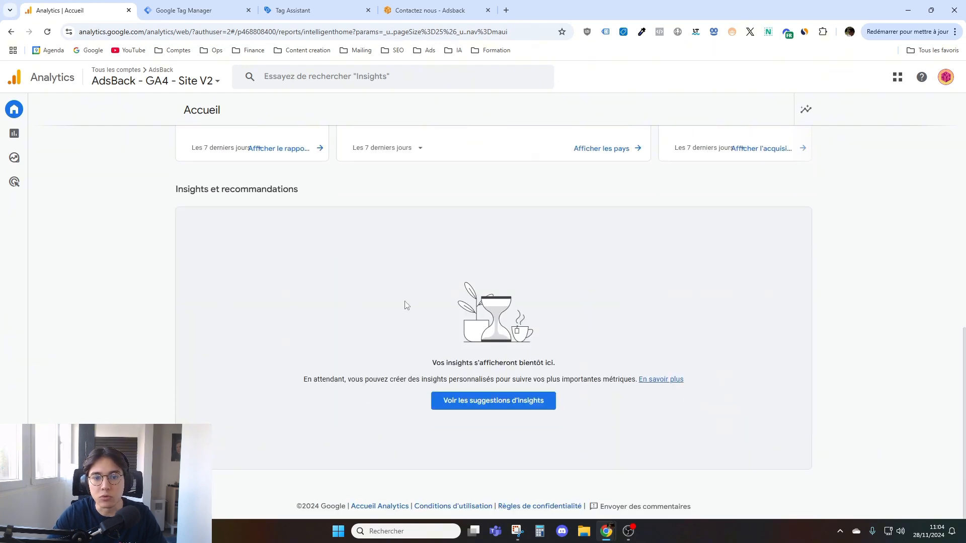
scroll(281, 305, up, 10)
scroll(199, 308, up, 1)
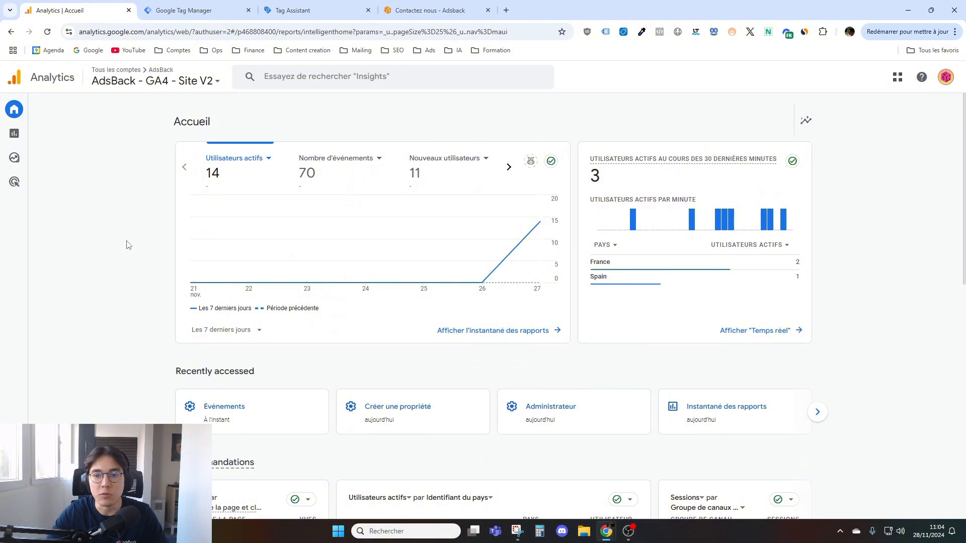
scroll(151, 240, down, 10)
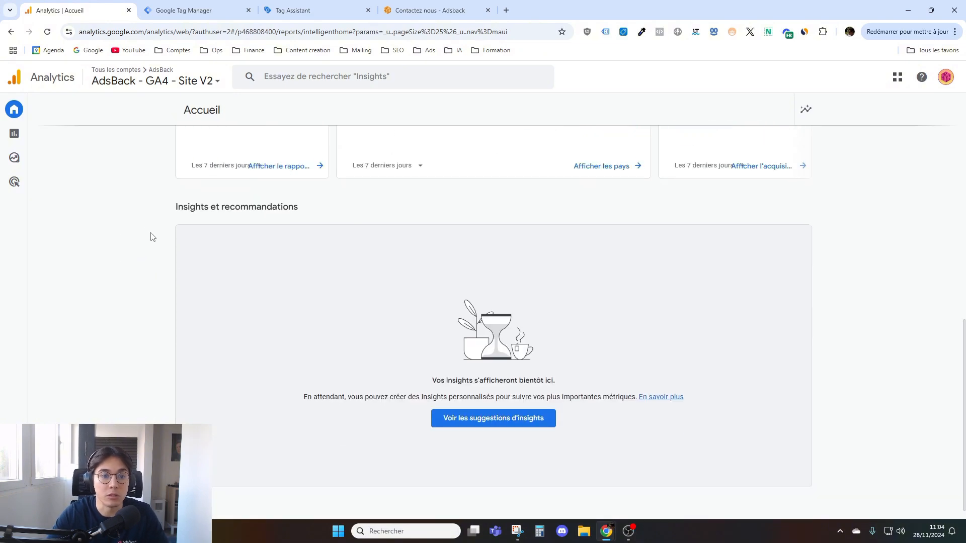
scroll(164, 300, up, 10)
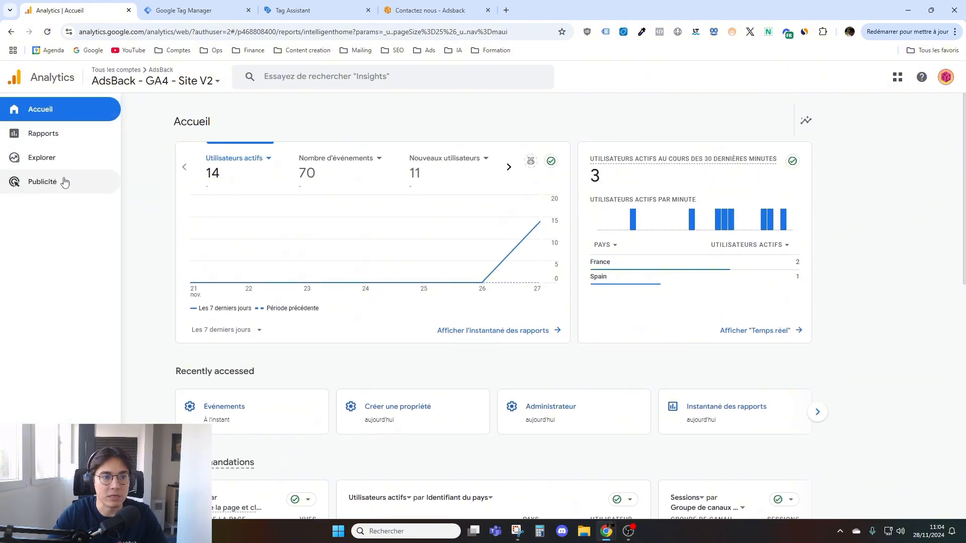
- Open the reports snapshot and browse the report sections available under Objectifs d'entreprise, including Prospects
mouse_move(43, 151)
click(58, 137)
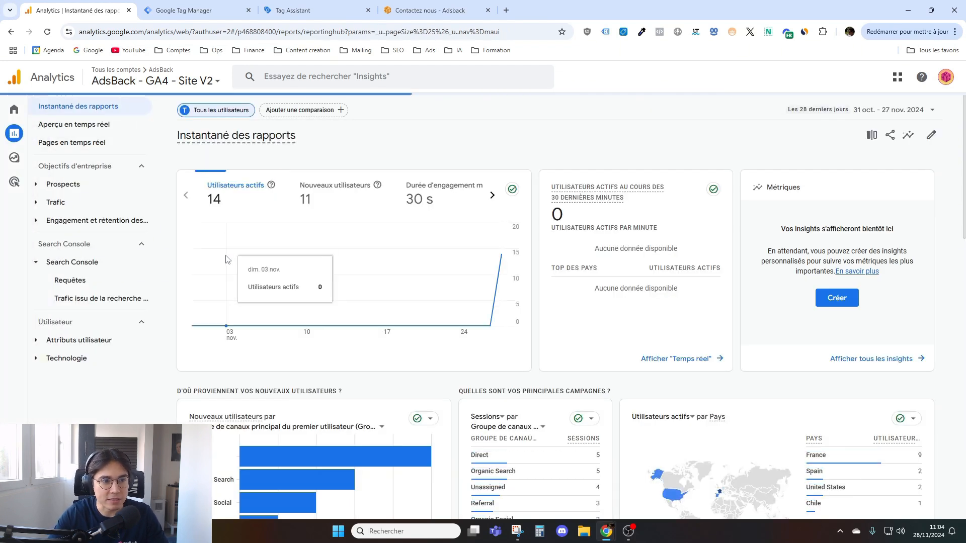
mouse_move(53, 157)
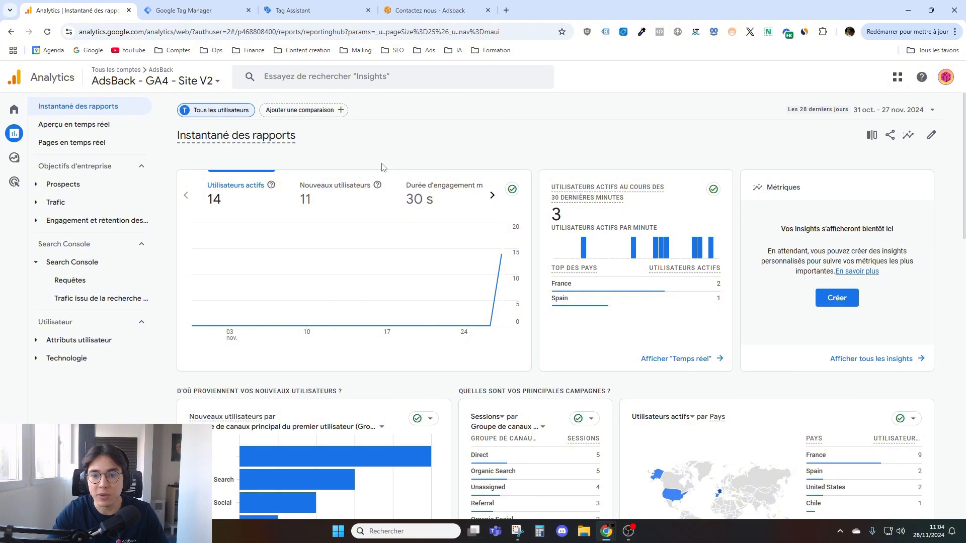
click(98, 184)
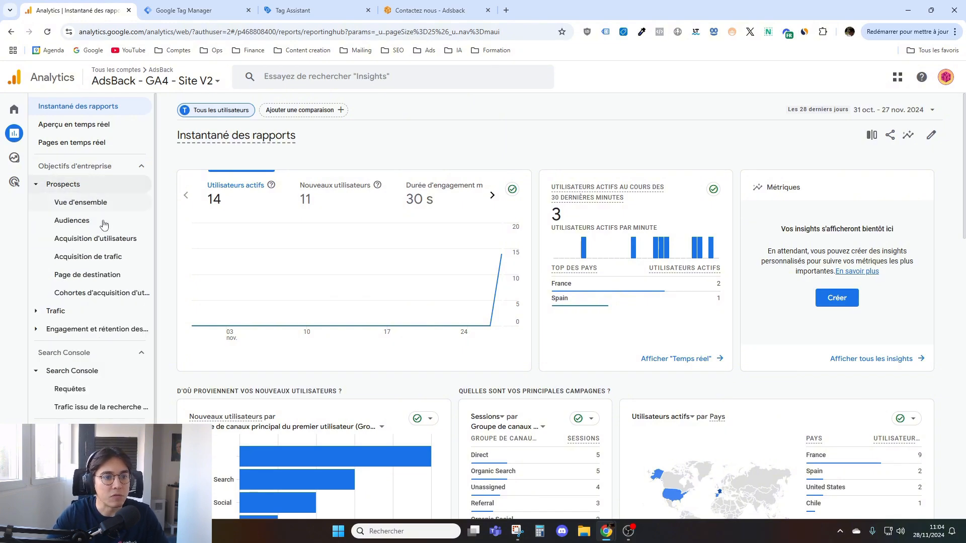
scroll(103, 254, down, 1)
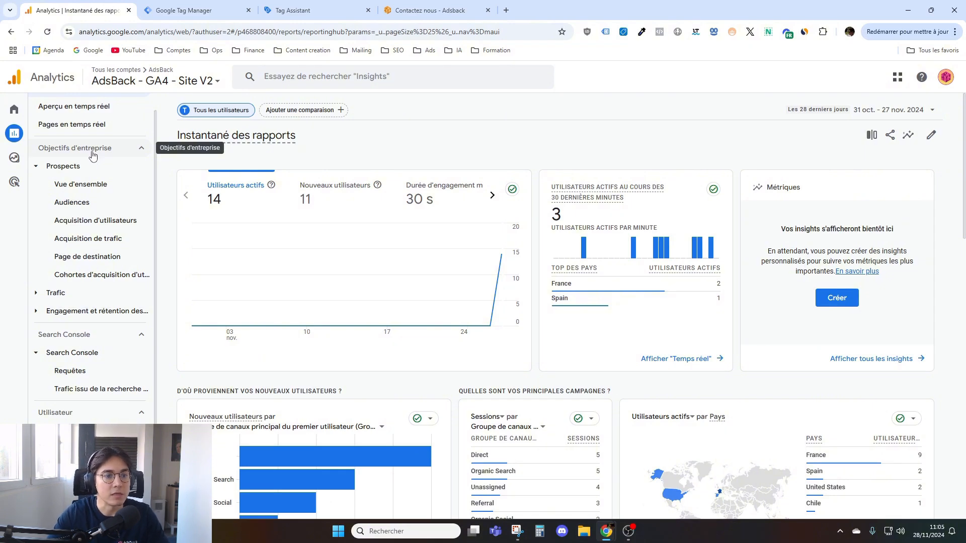
click(83, 166)
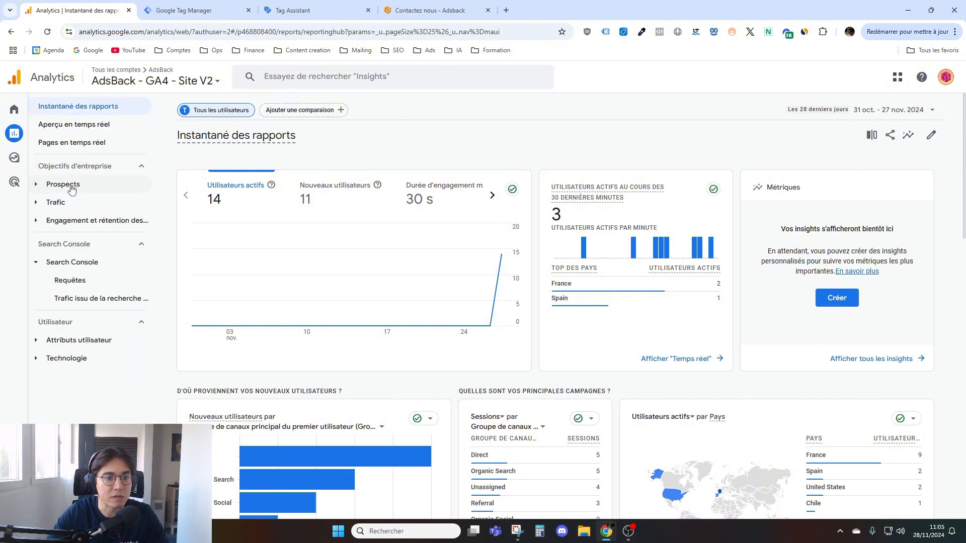
click(82, 220)
- Open the Prospects overview report and review its new user, cohort, city, search query and session source cards
click(79, 184)
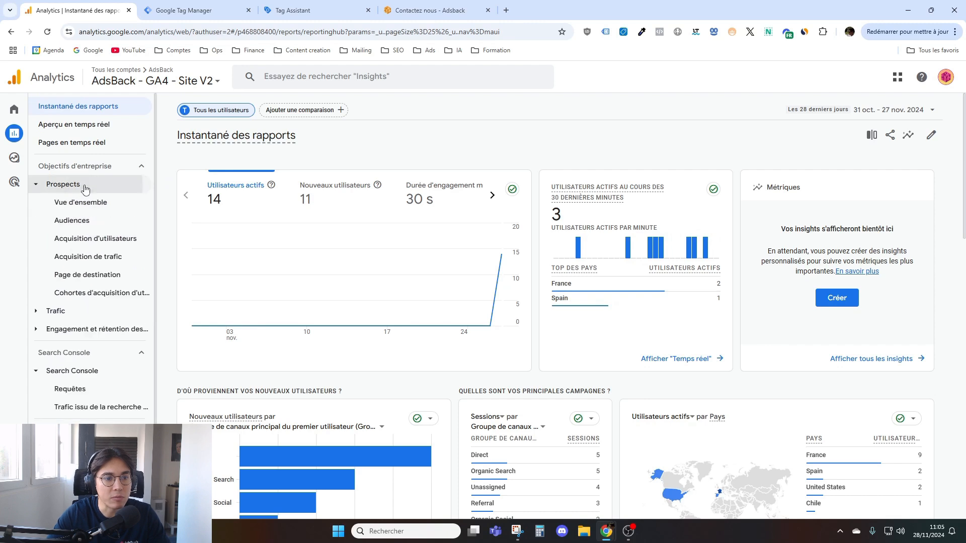
click(85, 202)
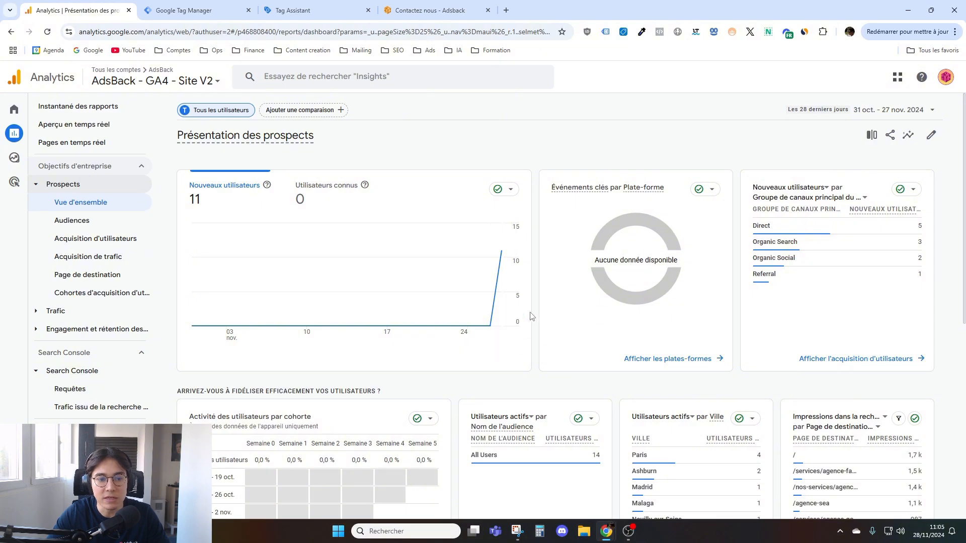
scroll(431, 381, down, 3)
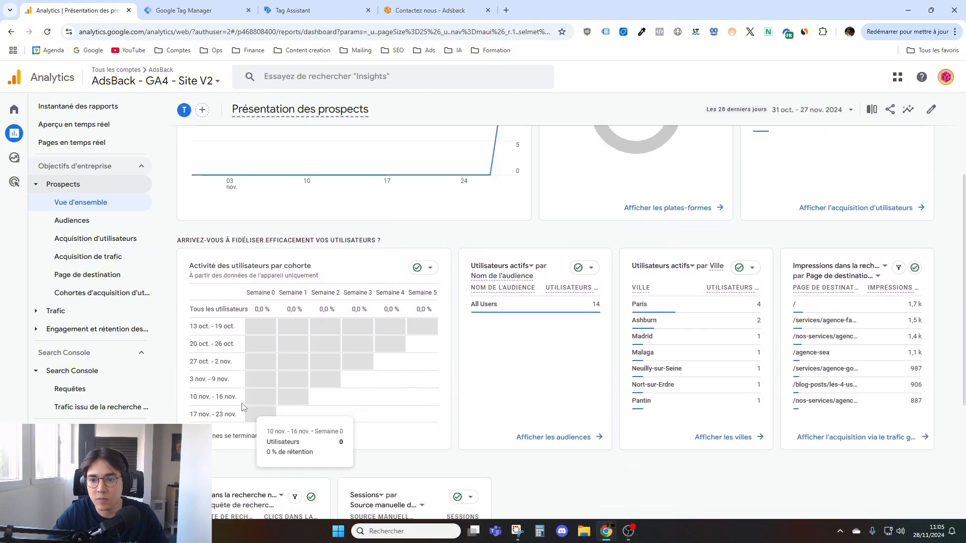
scroll(505, 379, down, 4)
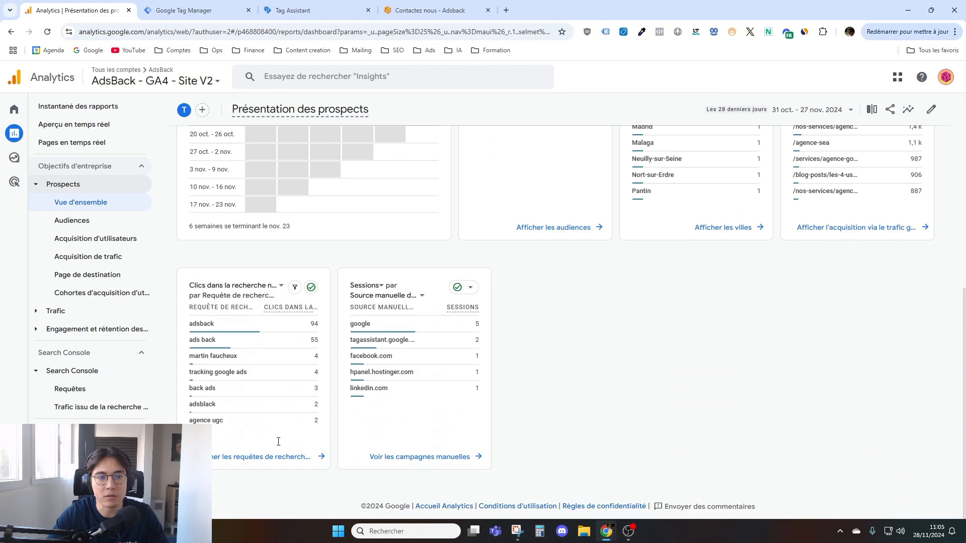
scroll(262, 449, up, 8)
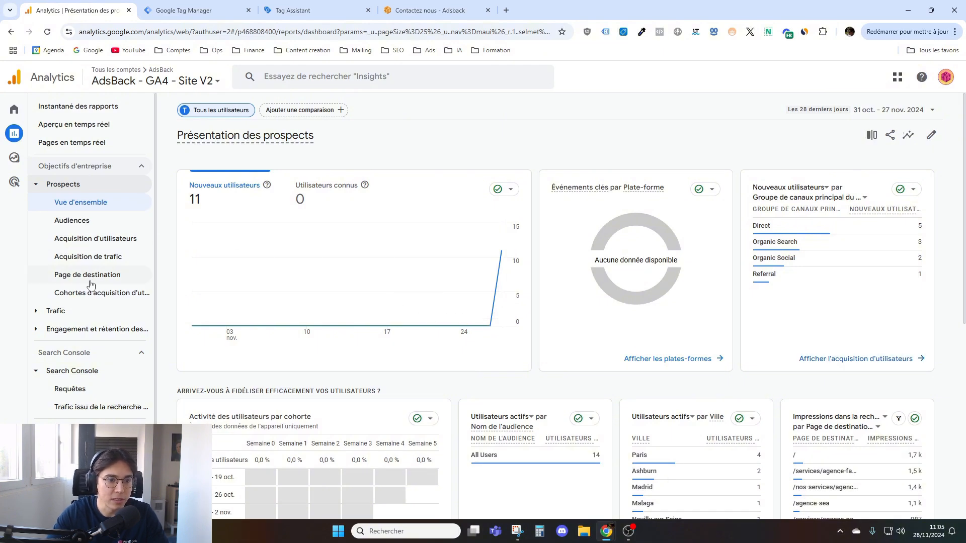
- Open the user acquisition report and examine new users over time and the table metrics for each channel group
click(895, 359)
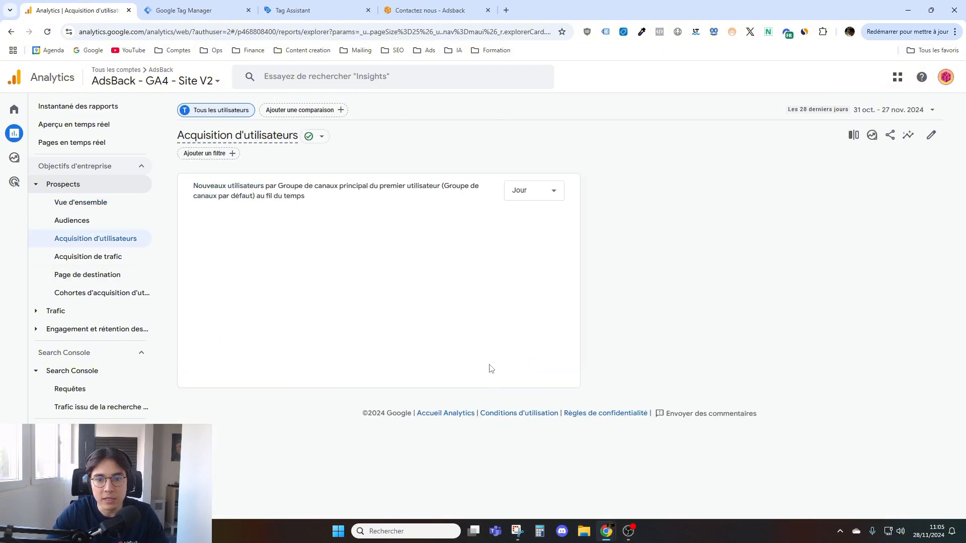
scroll(265, 285, down, 1)
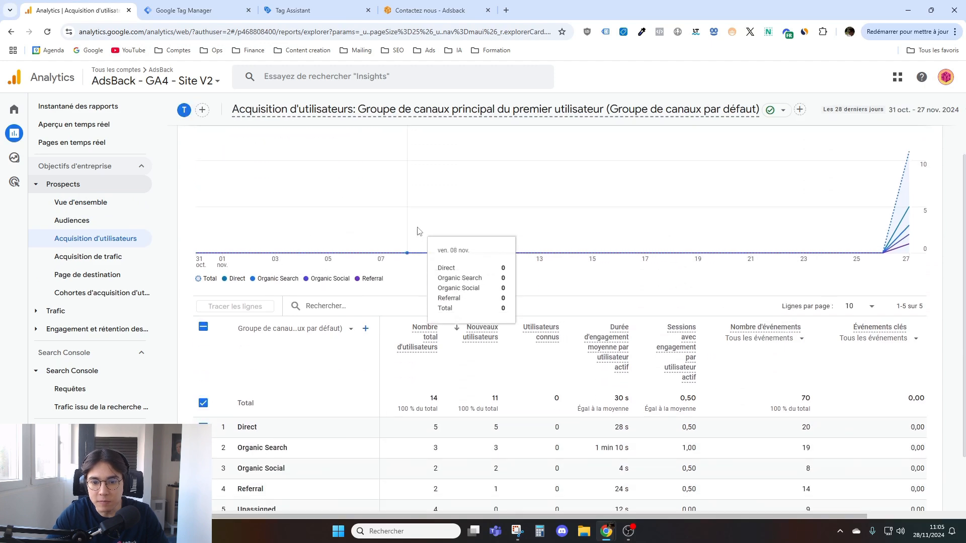
scroll(438, 356, up, 1)
click(577, 261)
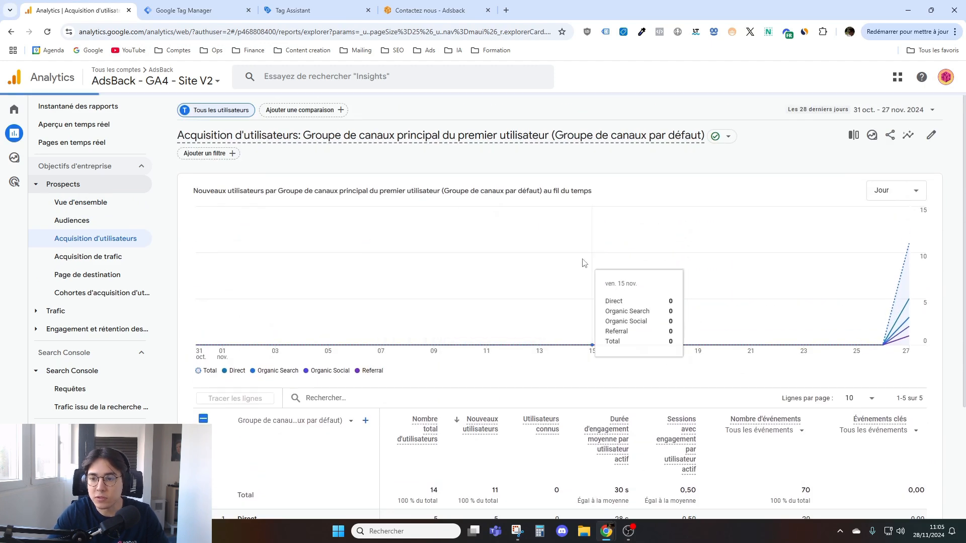
scroll(904, 305, down, 2)
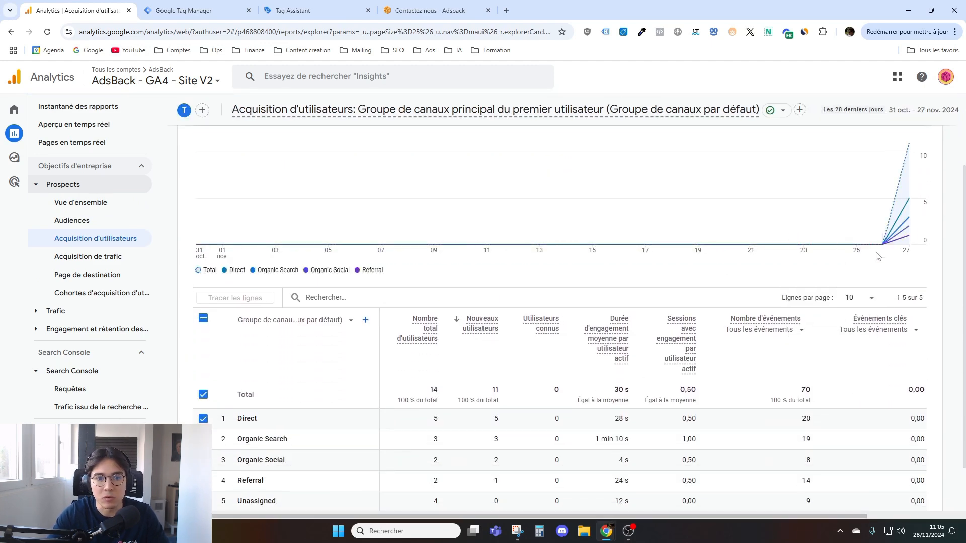
scroll(904, 304, up, 2)
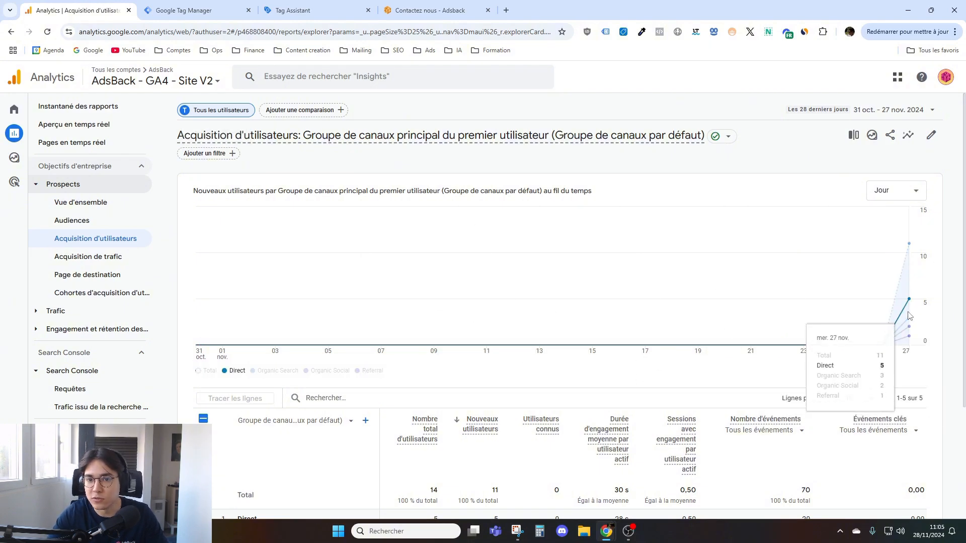
scroll(426, 366, down, 3)
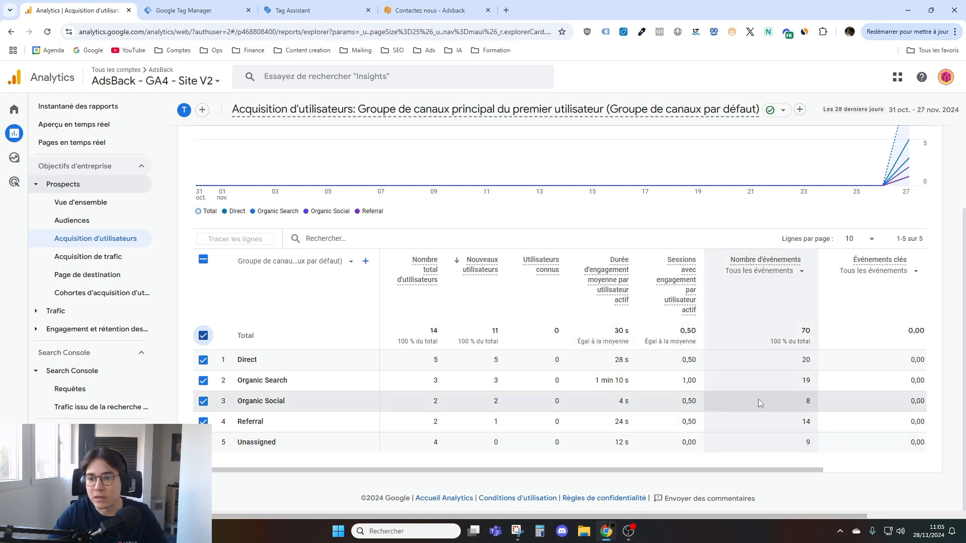
- Limit the event count column of the user acquisition table to the Envoi - Formulaire event and review the other available events
click(781, 275)
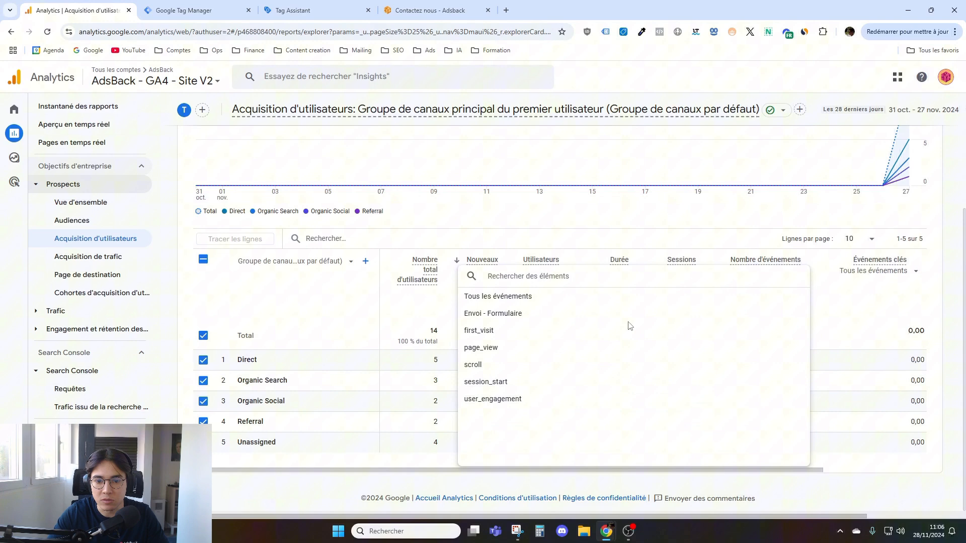
click(497, 315)
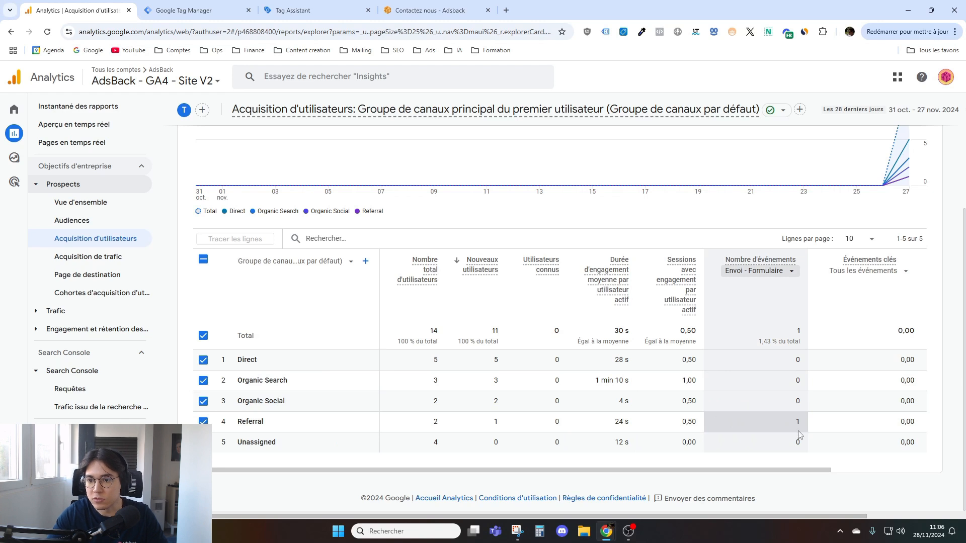
click(762, 271)
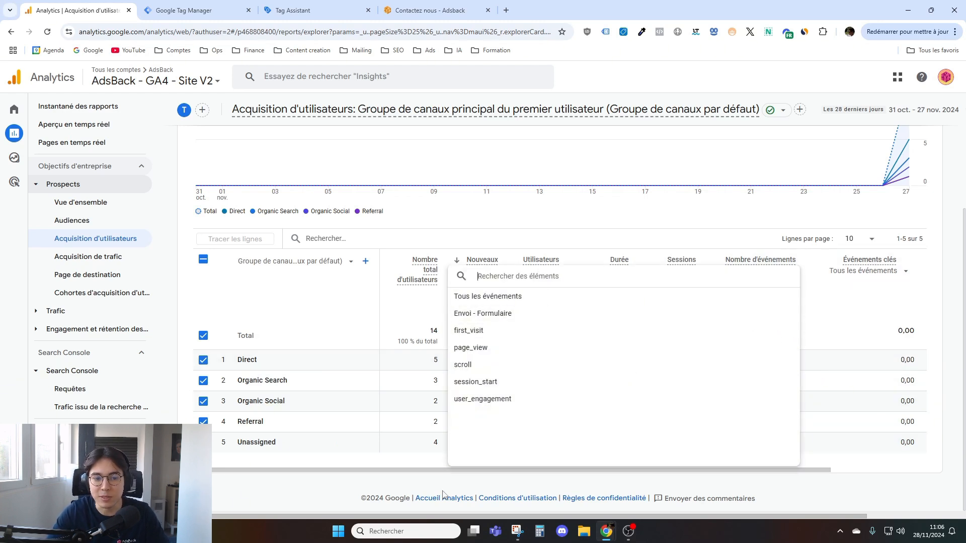
click(379, 486)
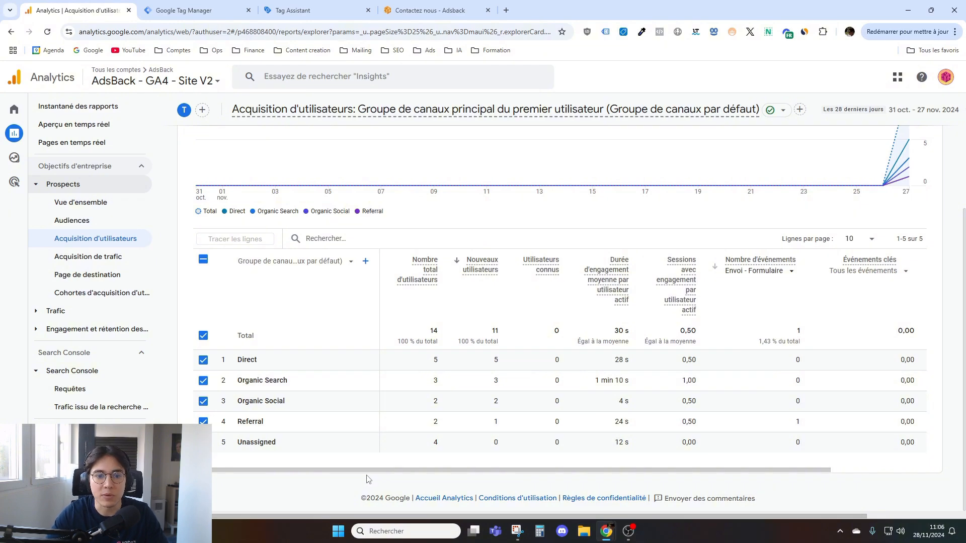
- Browse the secondary dimensions available for the channel group table, including Données démographiques and Source de trafic, without adding one
click(365, 261)
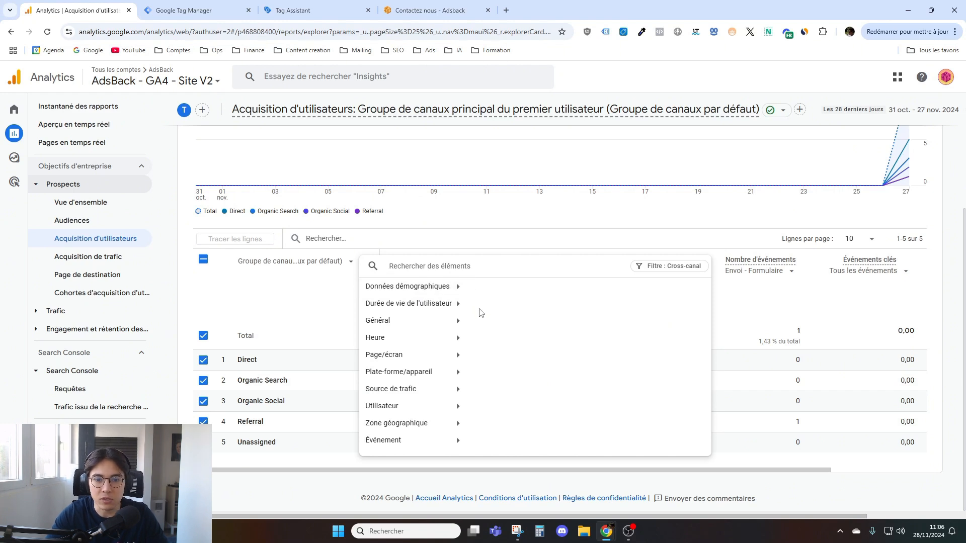
click(433, 291)
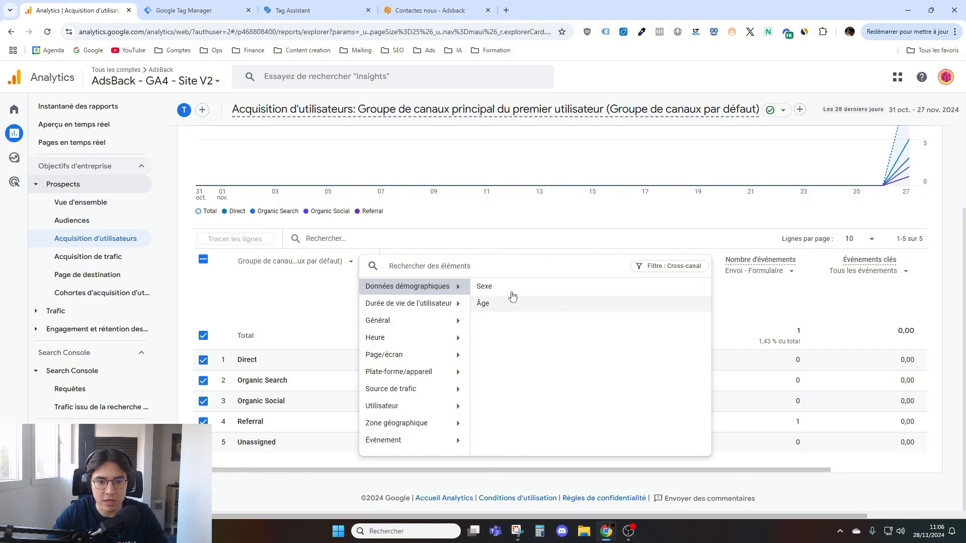
click(420, 393)
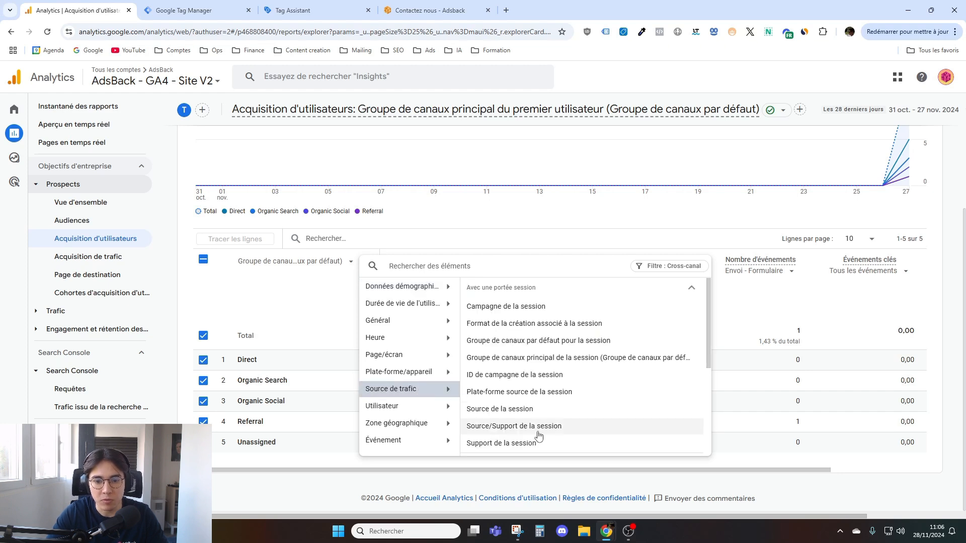
scroll(537, 431, down, 1)
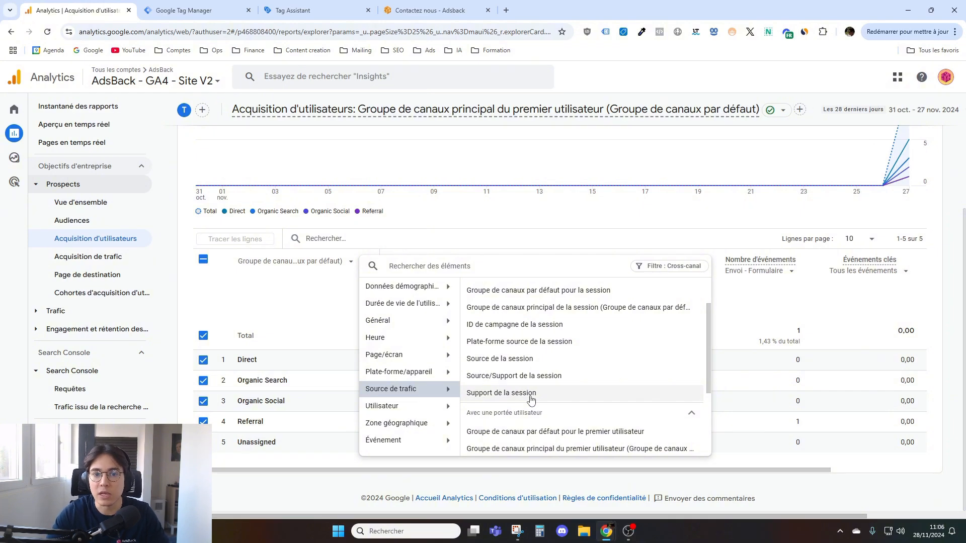
click(495, 209)
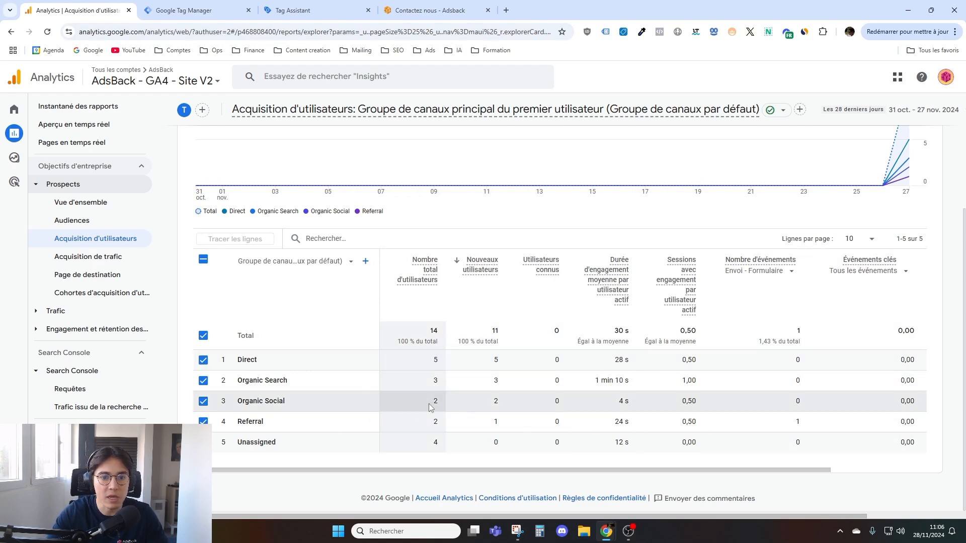
- Open the Page de destination report under Prospects and review its sessions chart, page table and secondary dimension categories
scroll(401, 299, up, 3)
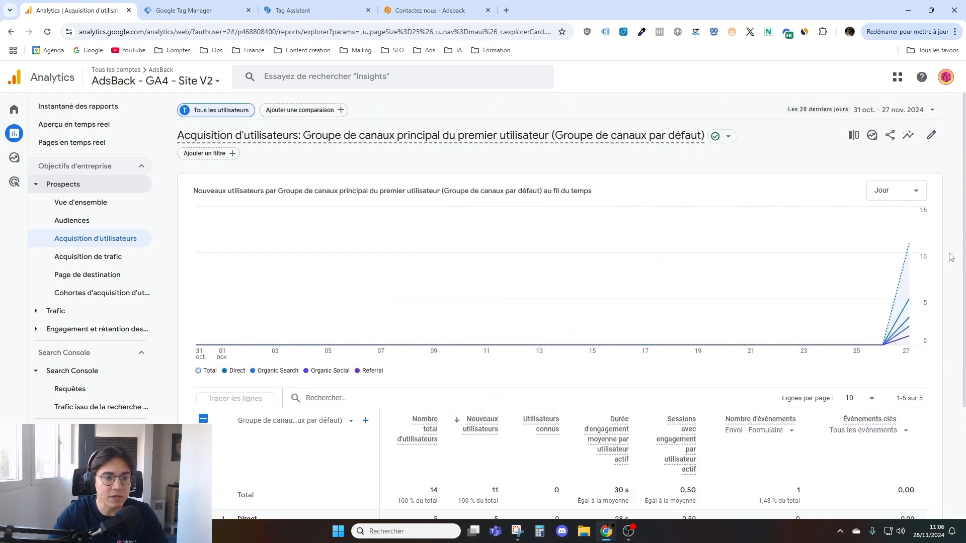
scroll(390, 394, down, 3)
scroll(390, 394, up, 3)
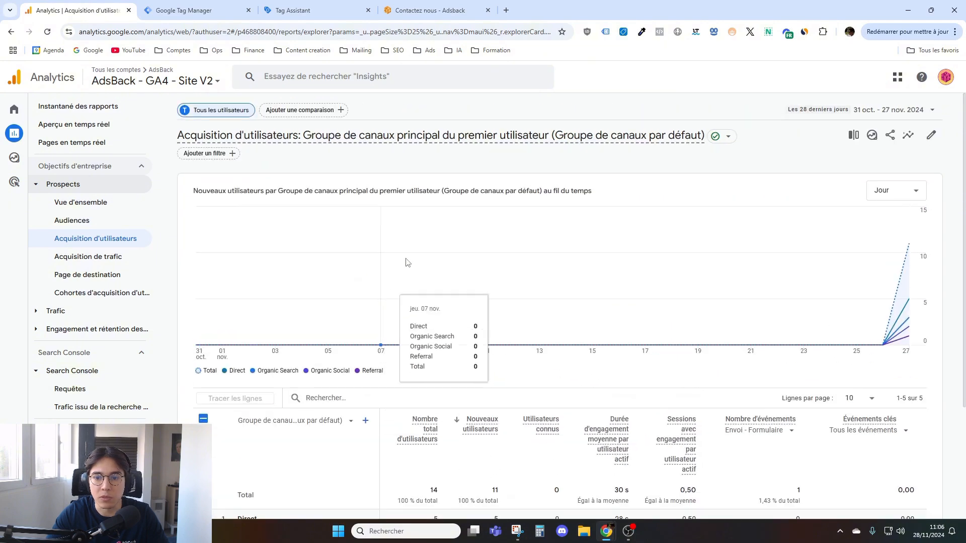
scroll(708, 324, down, 2)
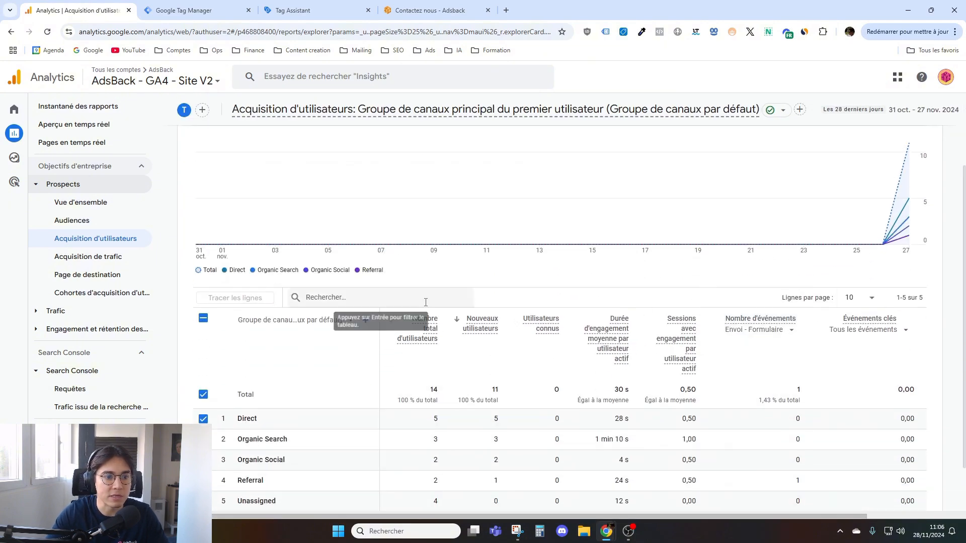
scroll(425, 306, up, 2)
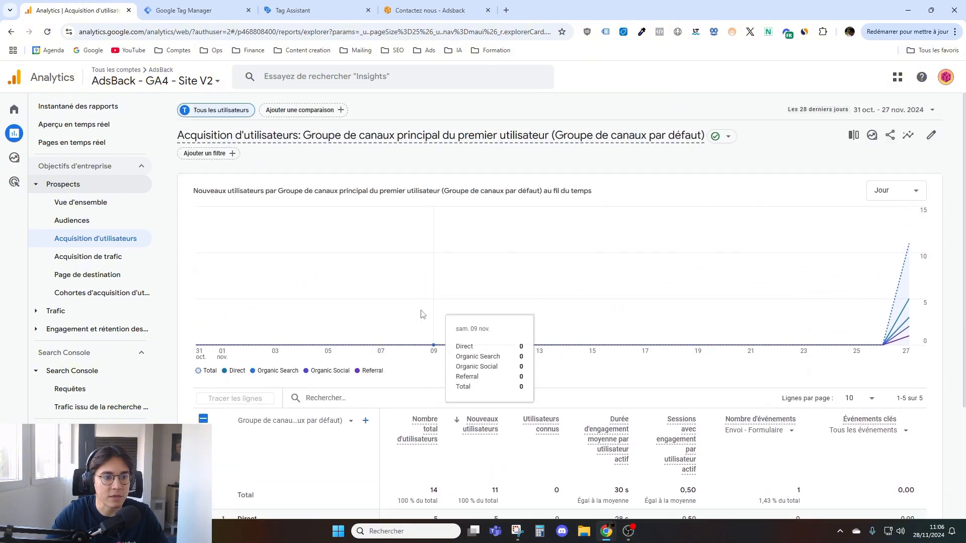
click(89, 275)
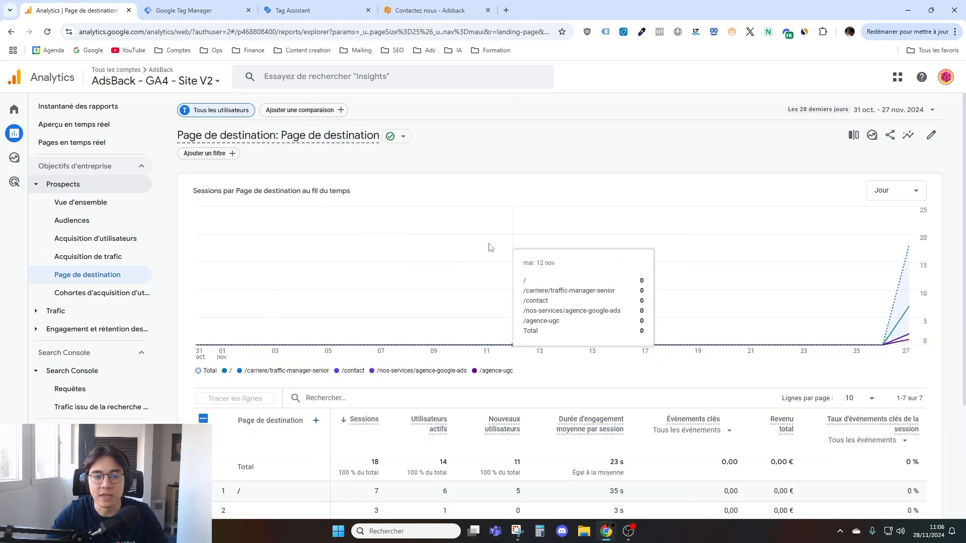
scroll(370, 402, down, 3)
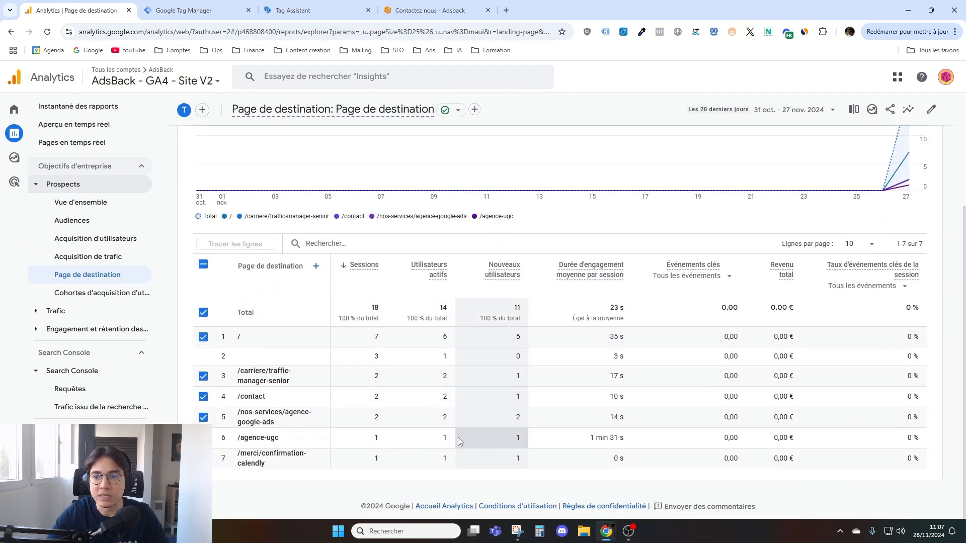
scroll(465, 356, up, 2)
scroll(445, 386, down, 2)
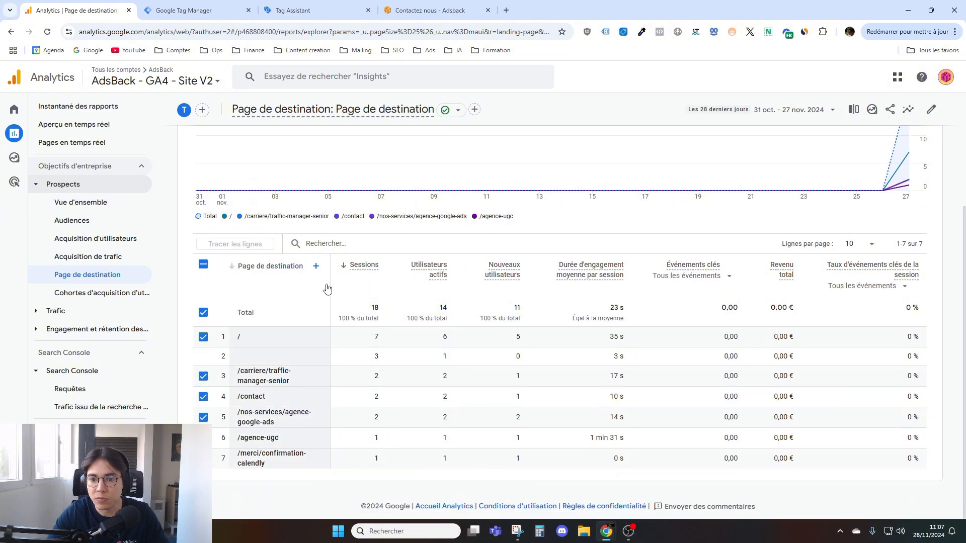
click(316, 266)
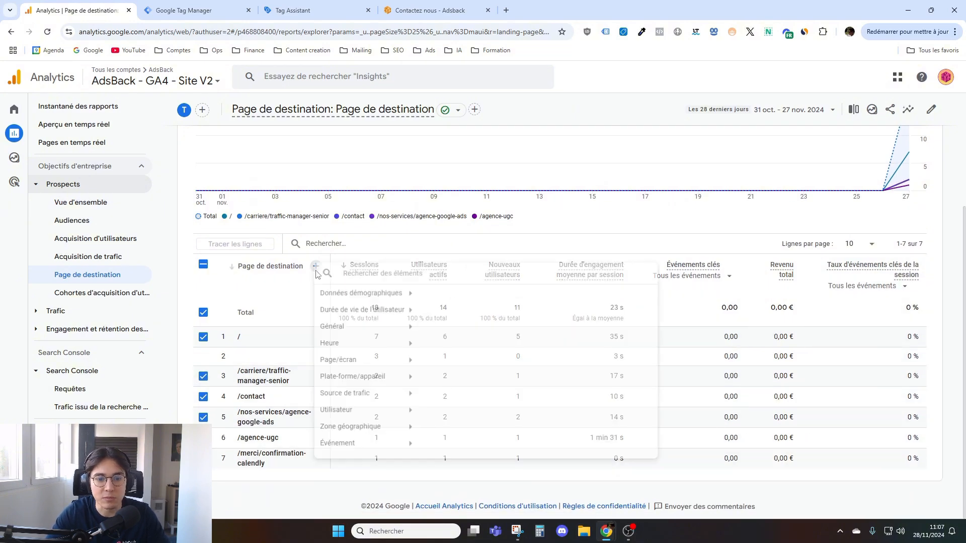
click(399, 239)
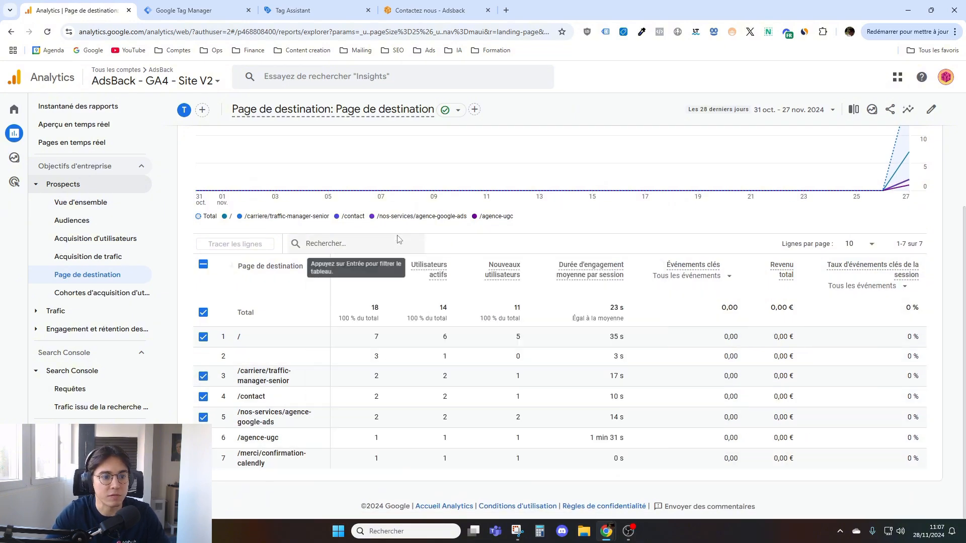
- Open the traffic overview report and review its country, city, engagement, event and page view cards
click(83, 314)
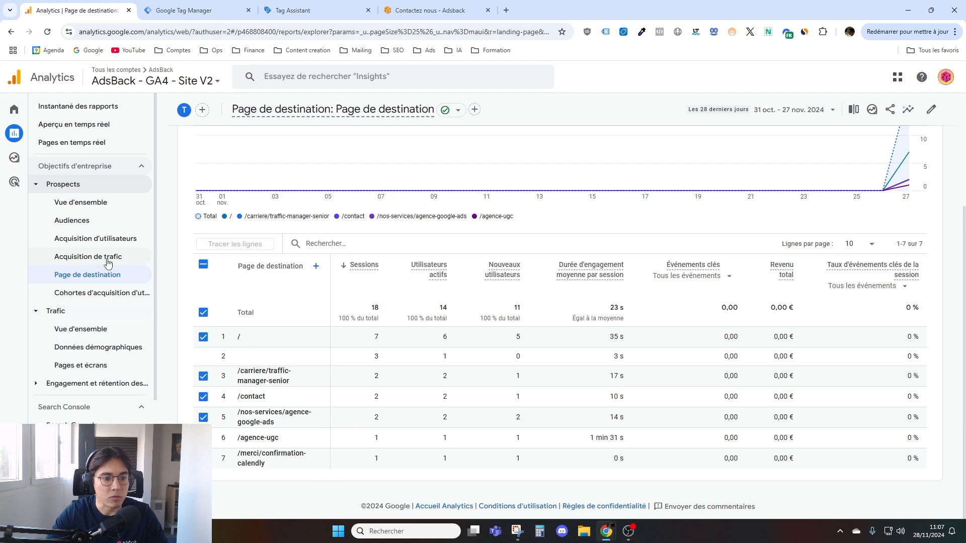
click(98, 330)
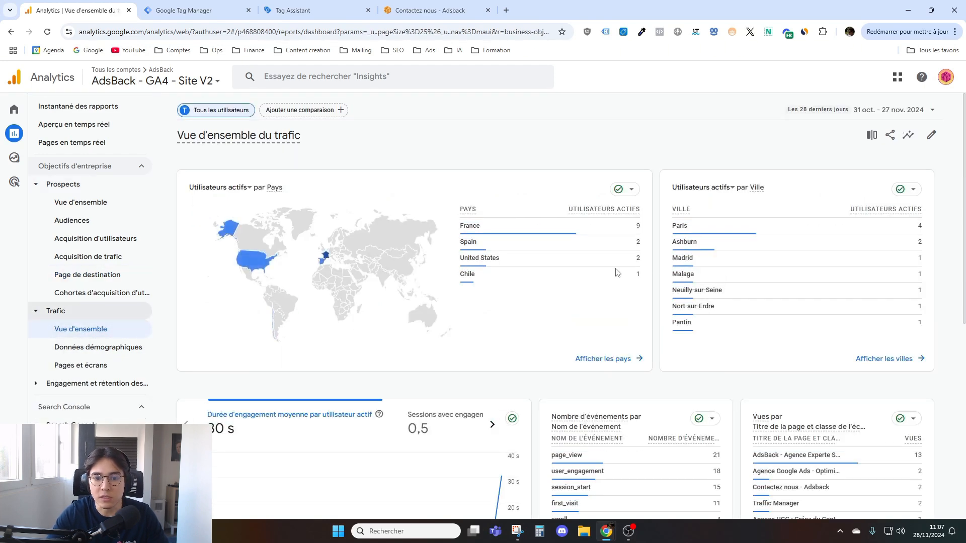
scroll(425, 302, down, 7)
scroll(388, 437, up, 7)
- Open the detailed city report from the Ville card, review its metrics and deselect all city rows from the chart
click(879, 353)
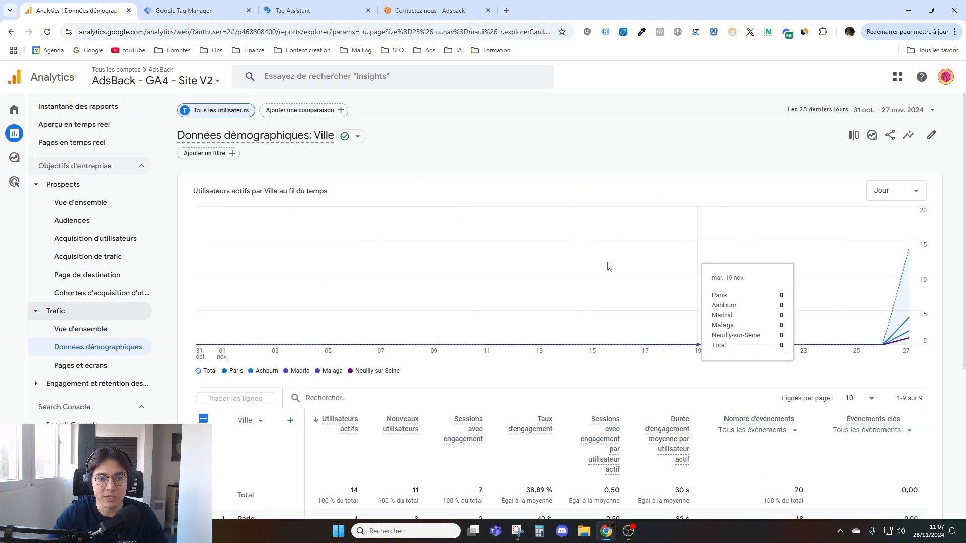
scroll(668, 259, down, 5)
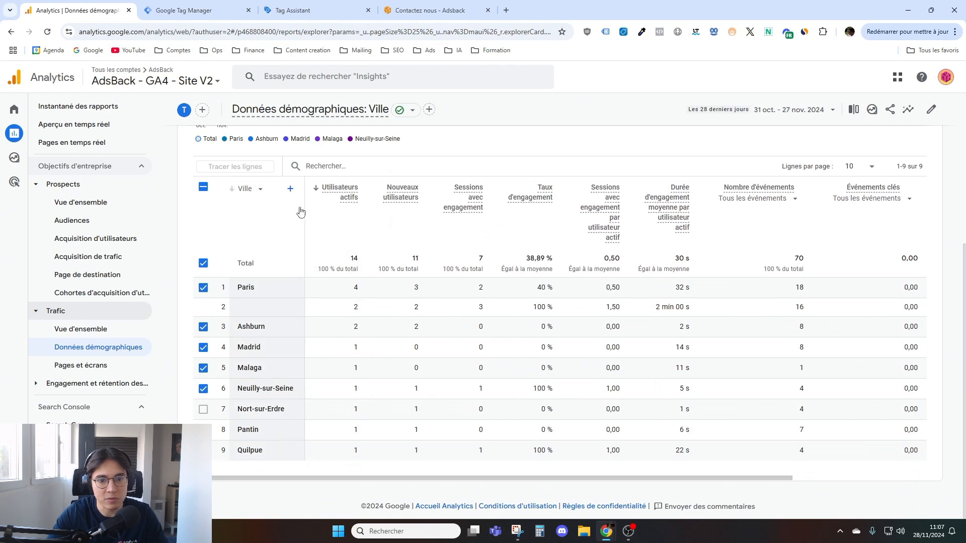
click(290, 189)
click(606, 141)
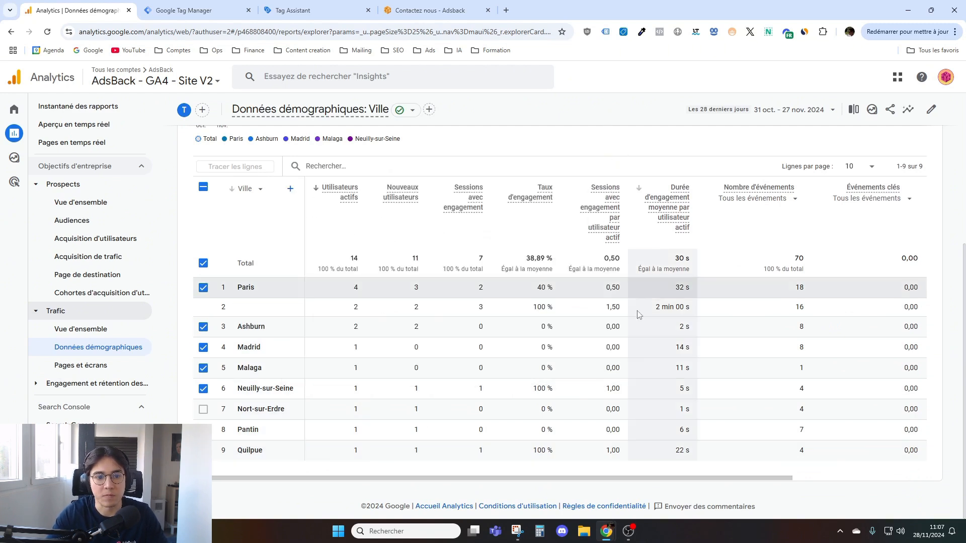
click(203, 187)
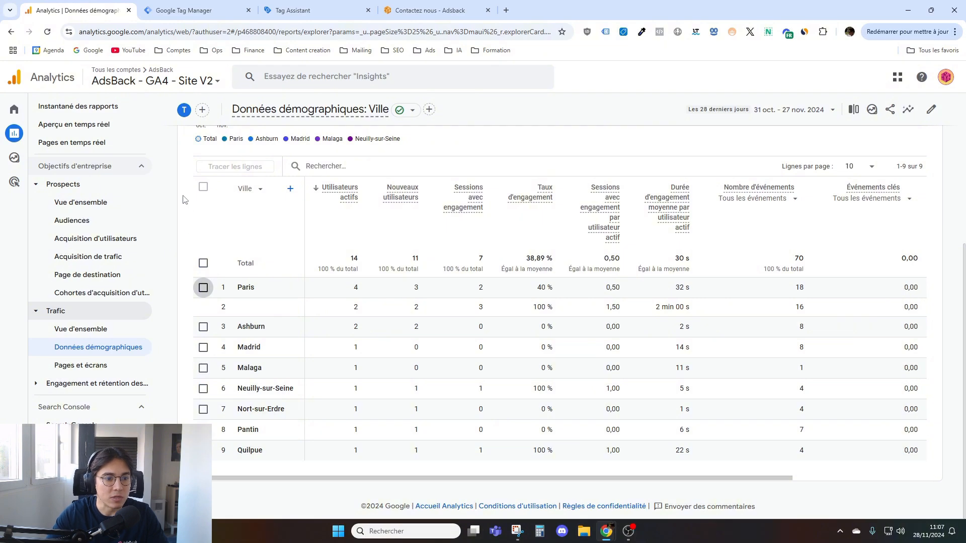
- Expand the Engagement et rétention report group, browse the available reports and collapse the Search Console section
scroll(101, 382, down, 1)
click(81, 335)
scroll(96, 312, down, 1)
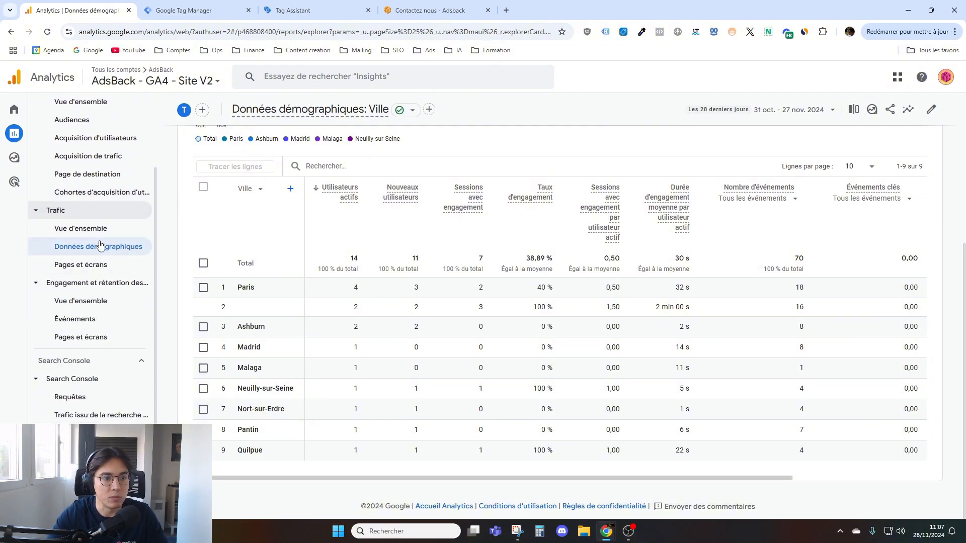
scroll(101, 188, up, 1)
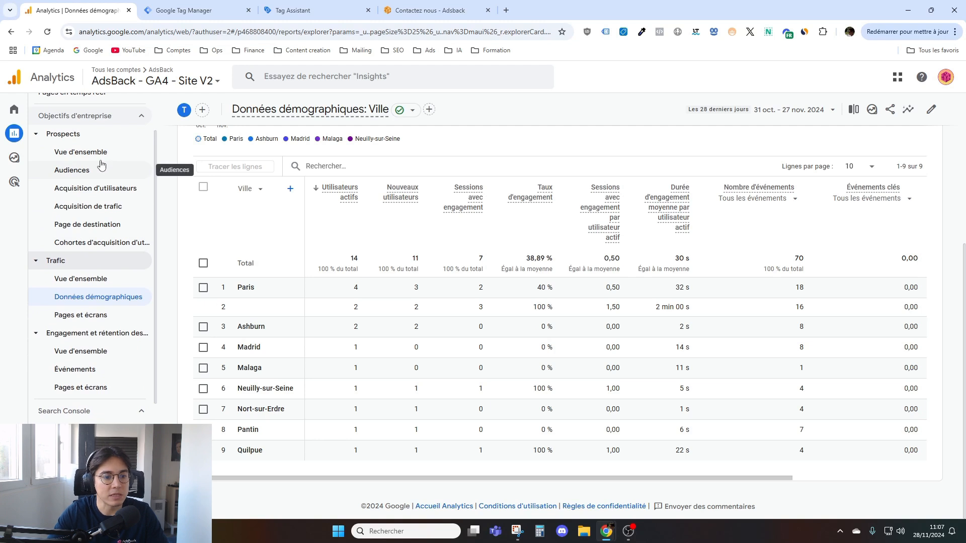
scroll(98, 342, down, 1)
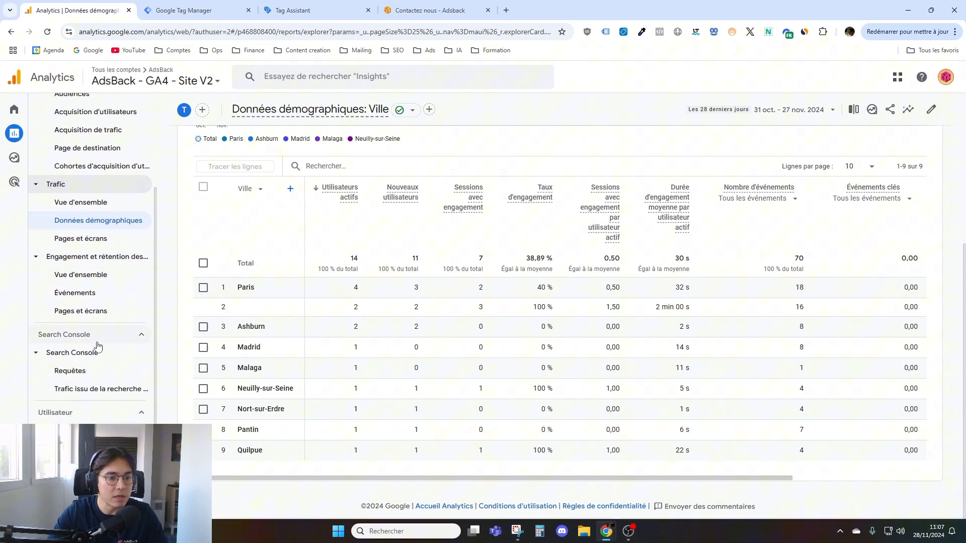
click(125, 336)
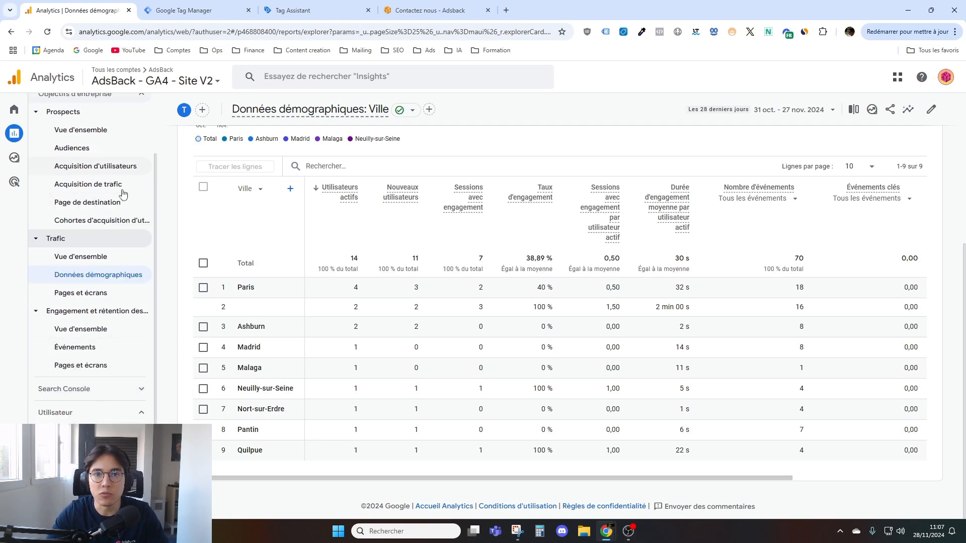
scroll(116, 173, up, 2)
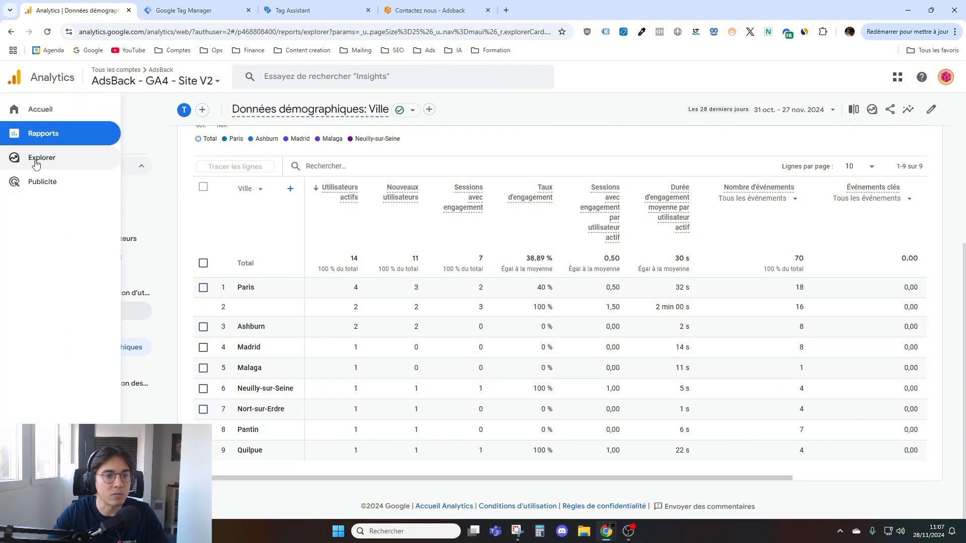
- Open the Explorations page and review the templates for starting a new exploration
click(30, 159)
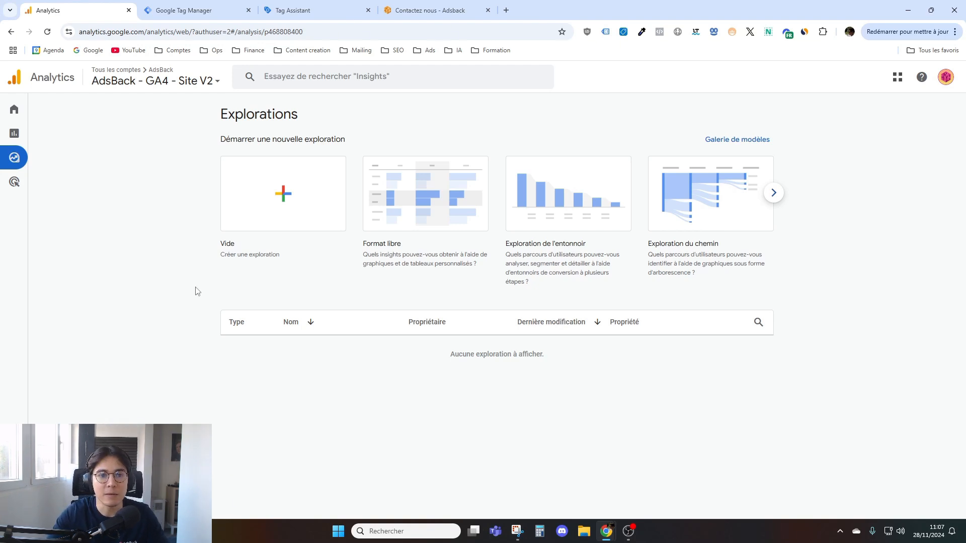
drag(220, 120, 370, 146)
click(371, 147)
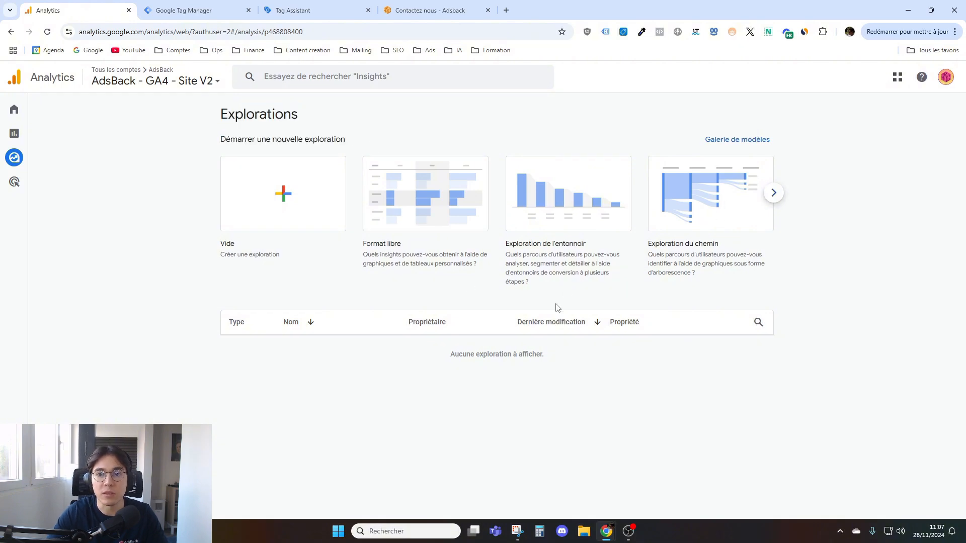
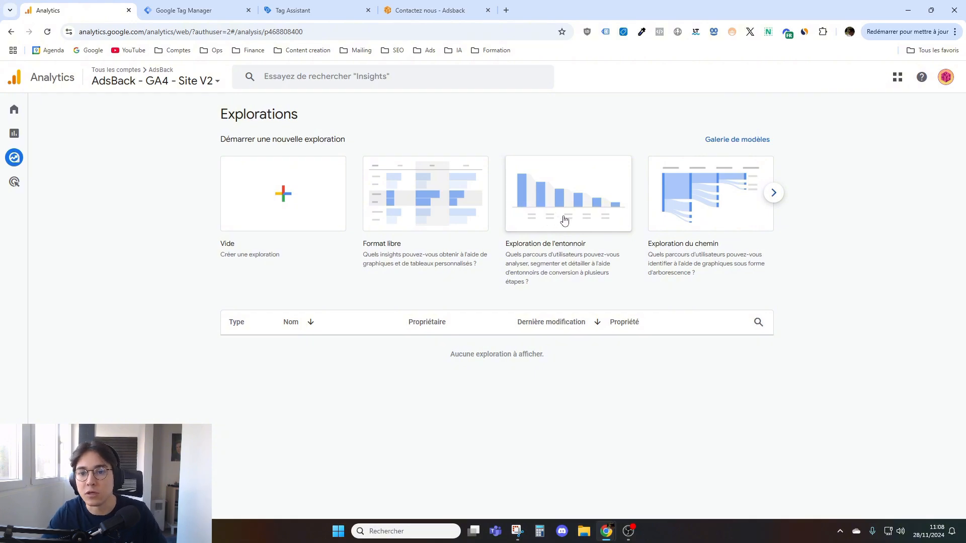
- Switch to the AdsBack contact page, examine the form's name, company and email fields, and return to the Analytics explorations
click(431, 10)
scroll(431, 248, down, 3)
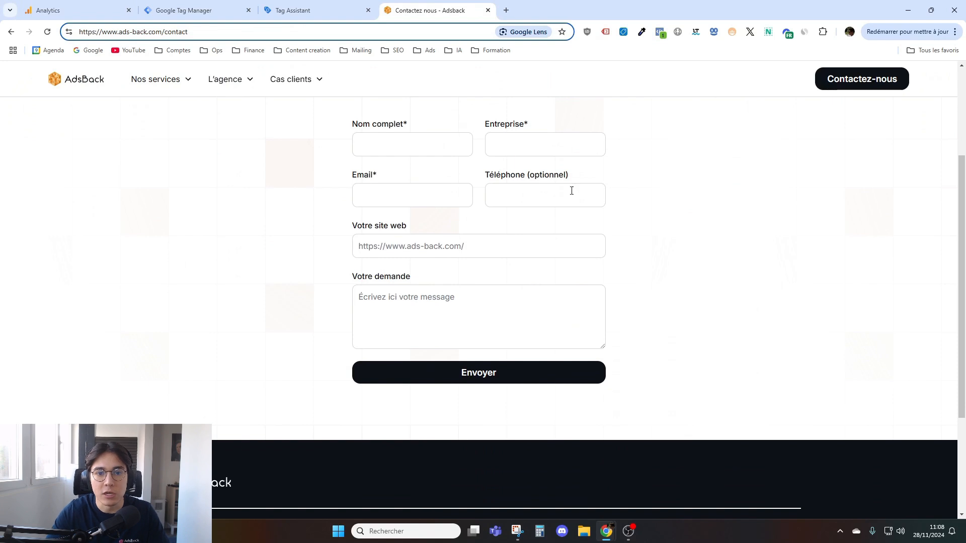
click(378, 144)
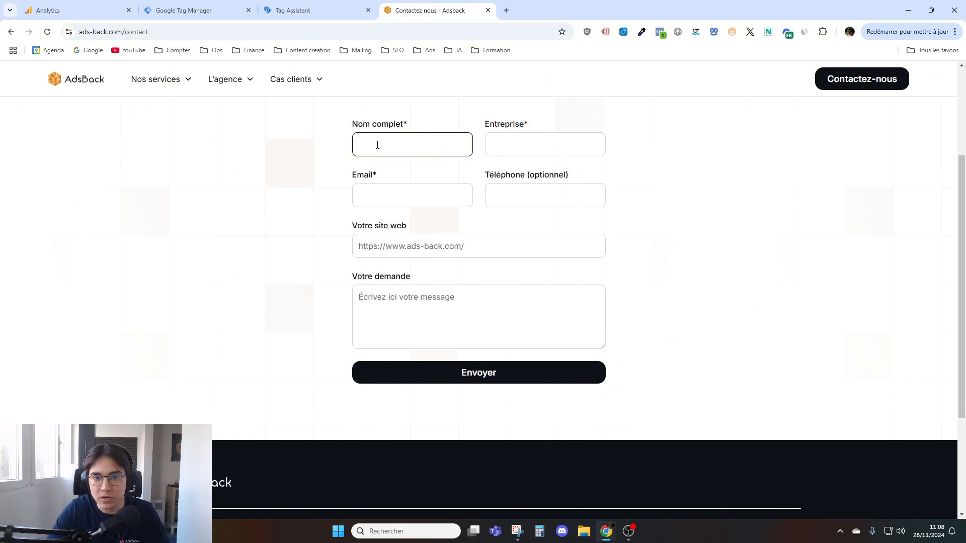
click(506, 144)
click(371, 187)
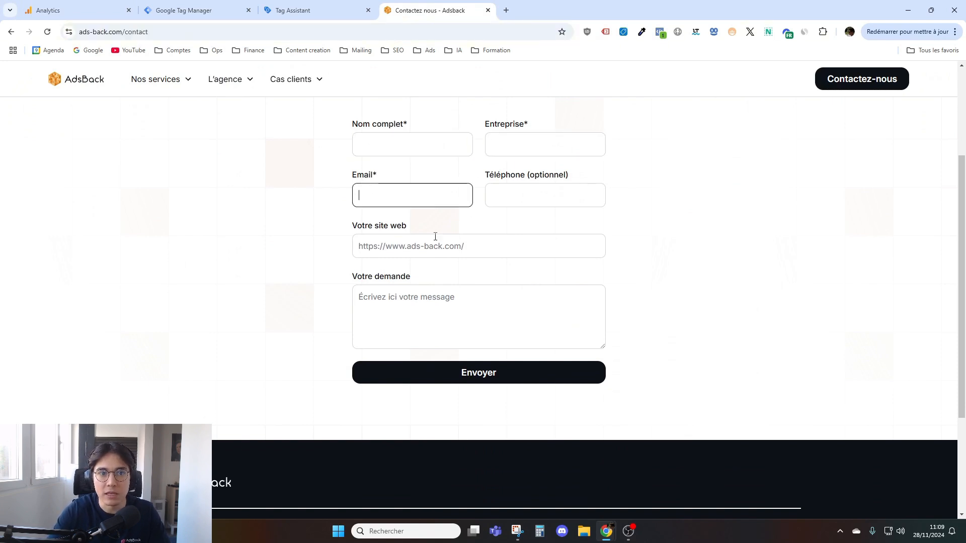
click(301, 7)
click(211, 10)
click(95, 10)
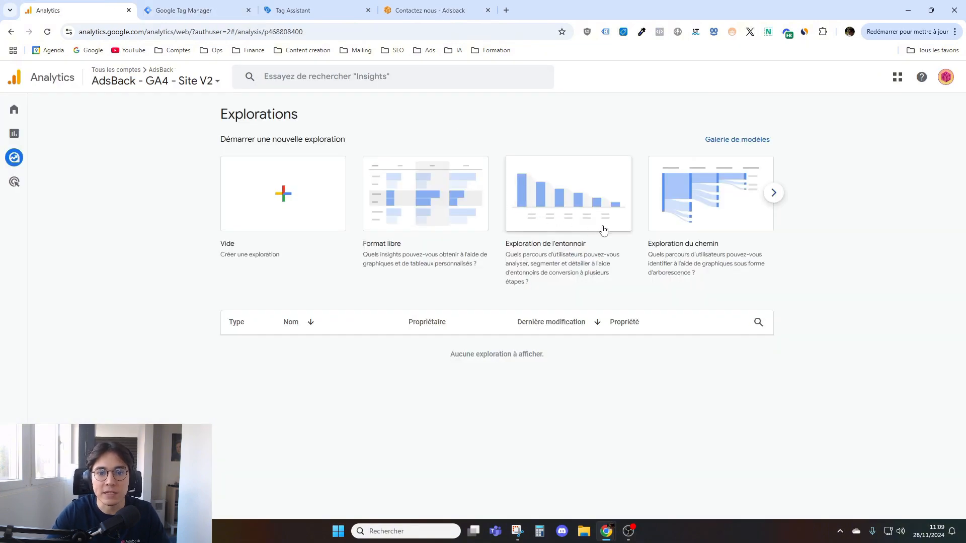
click(427, 9)
click(85, 7)
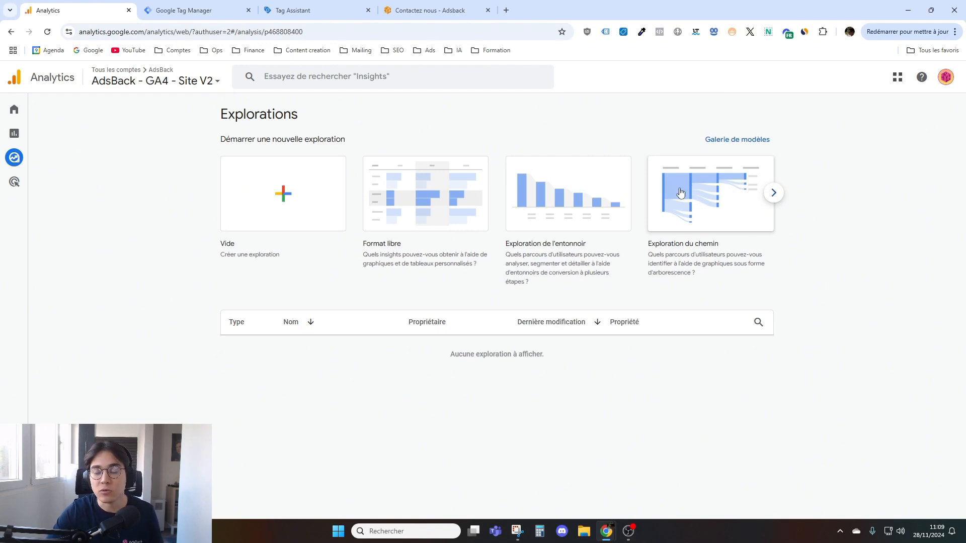
- Create an exploration from the Exploration du chemin template, minimise its Variables and Paramètres panels, and return to the Explorations page
click(709, 201)
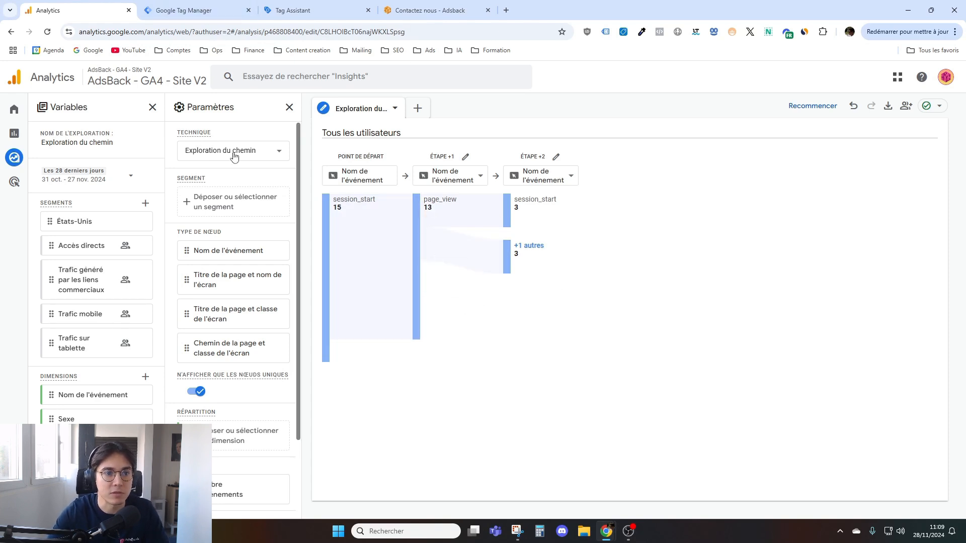
click(153, 109)
click(152, 108)
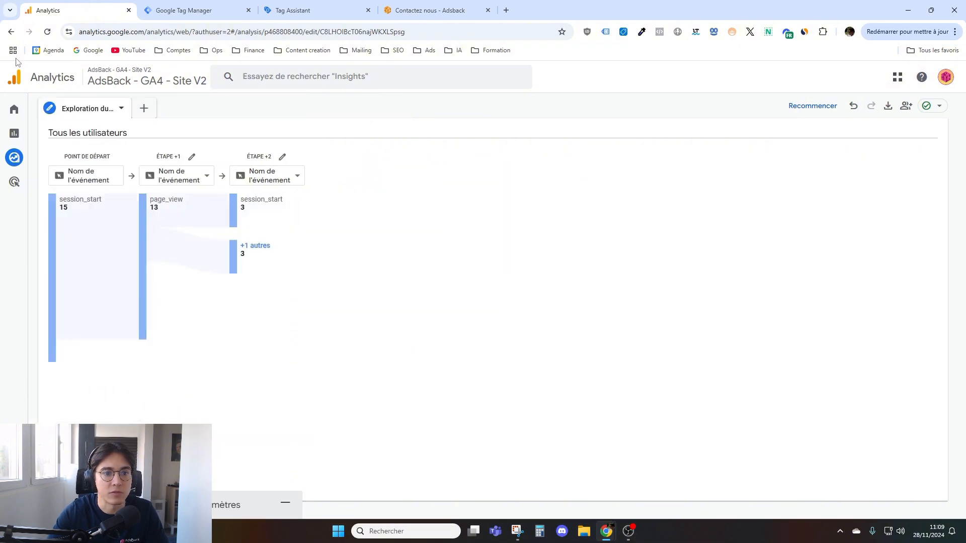
click(10, 30)
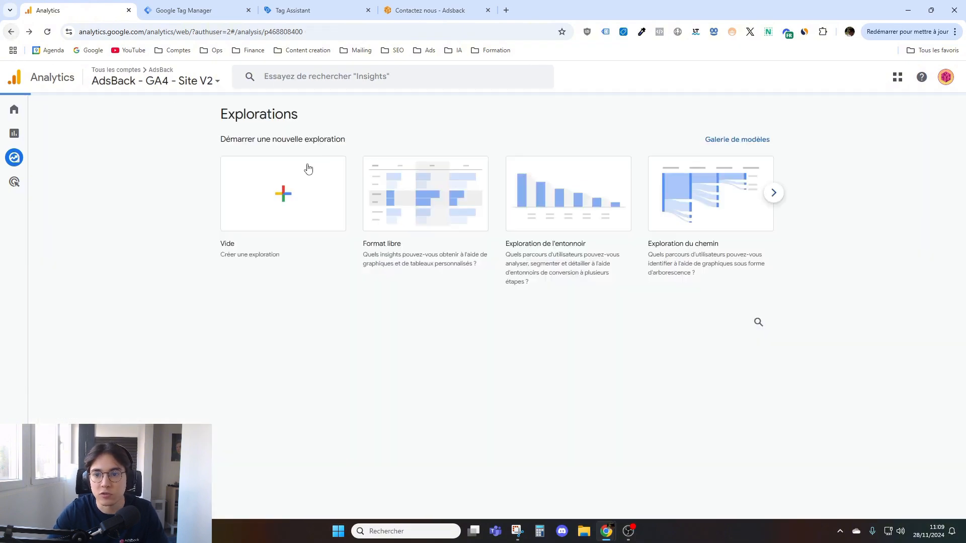
- Browse the remaining exploration templates up to Durée de vie de l'utilisateur and return to the Exploration de l'entonnoir template
click(773, 194)
click(774, 195)
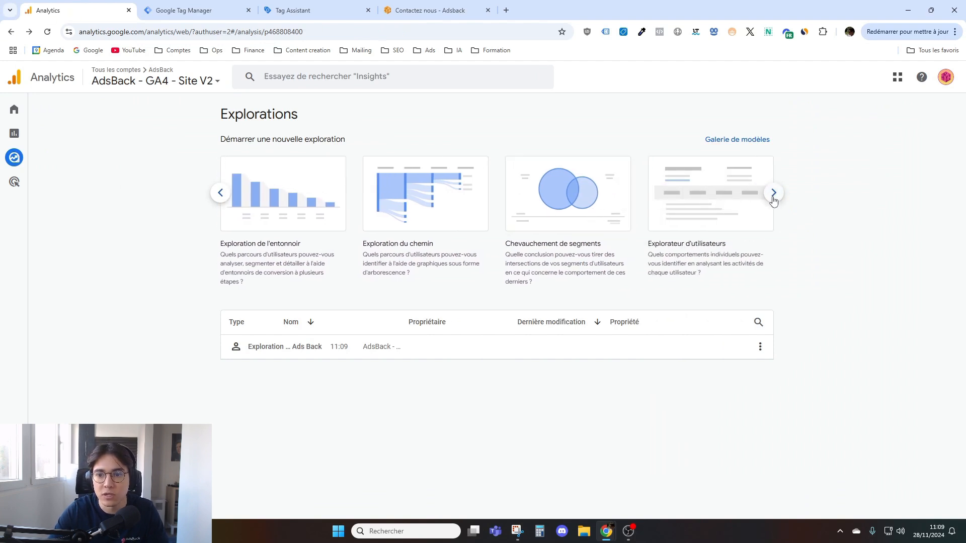
click(777, 199)
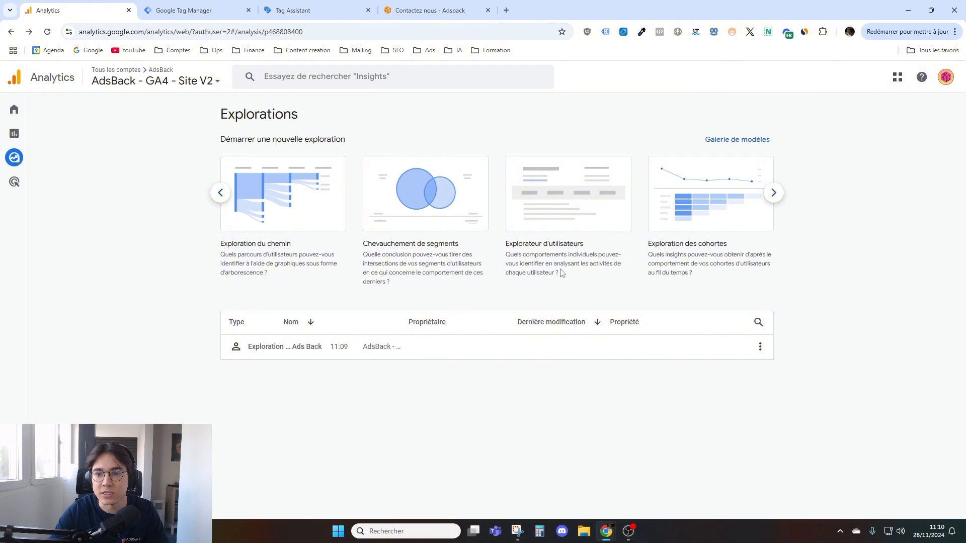
click(775, 194)
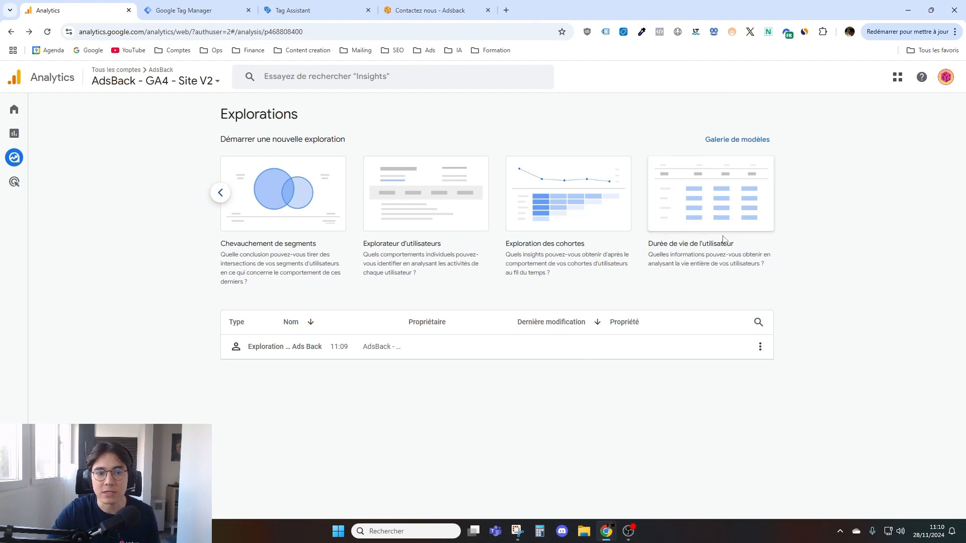
click(222, 195)
click(222, 195)
click(222, 195)
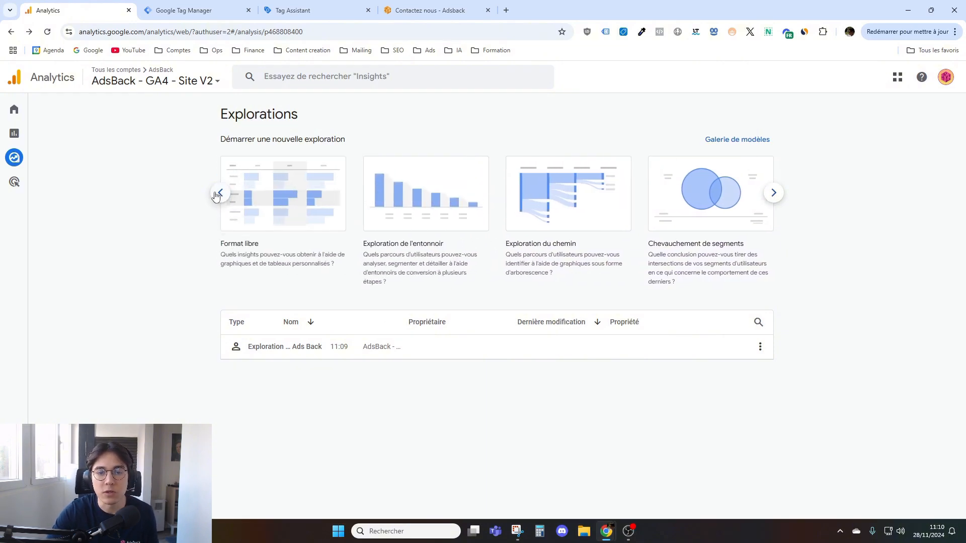
- Create an exploration from the Exploration de l'entonnoir template and review its step chart, table and variables
click(417, 188)
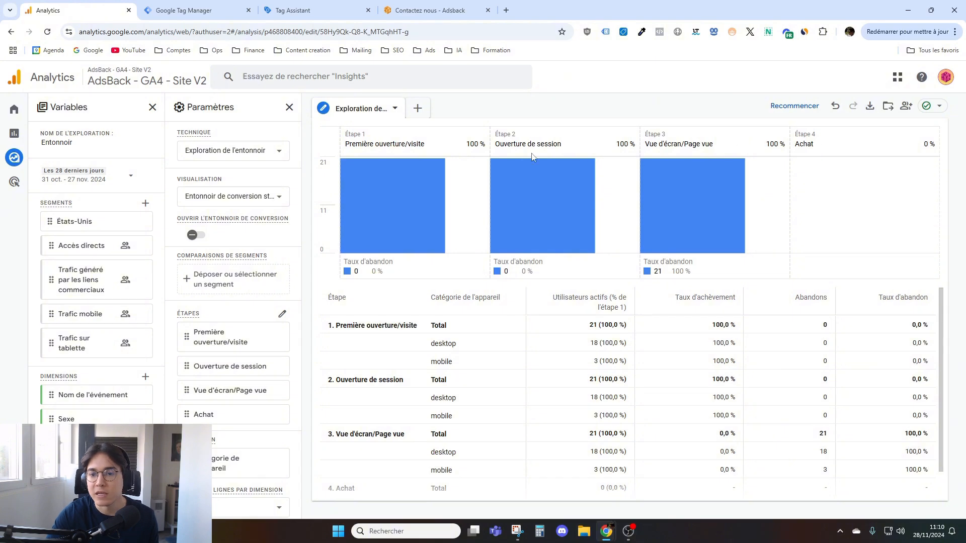
scroll(534, 360, down, 1)
scroll(533, 361, up, 1)
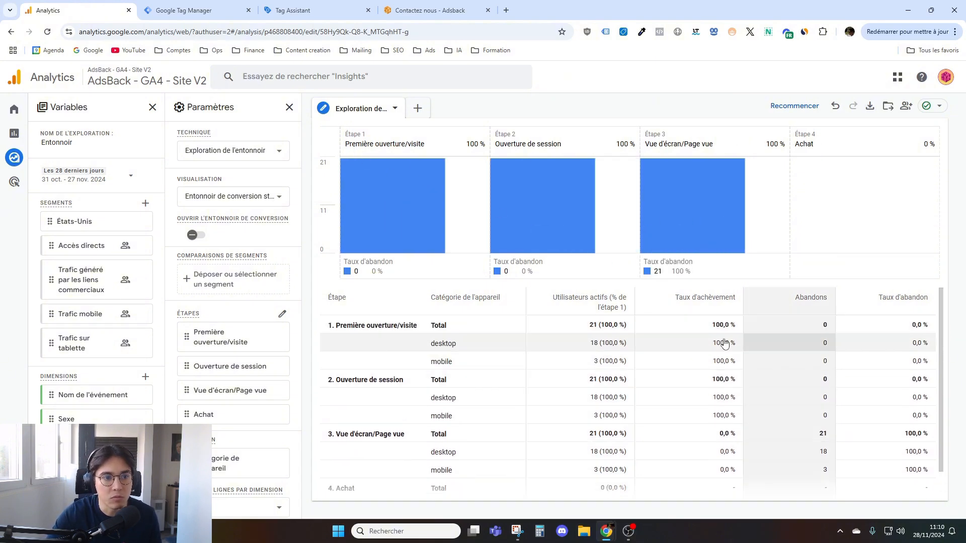
scroll(129, 241, down, 2)
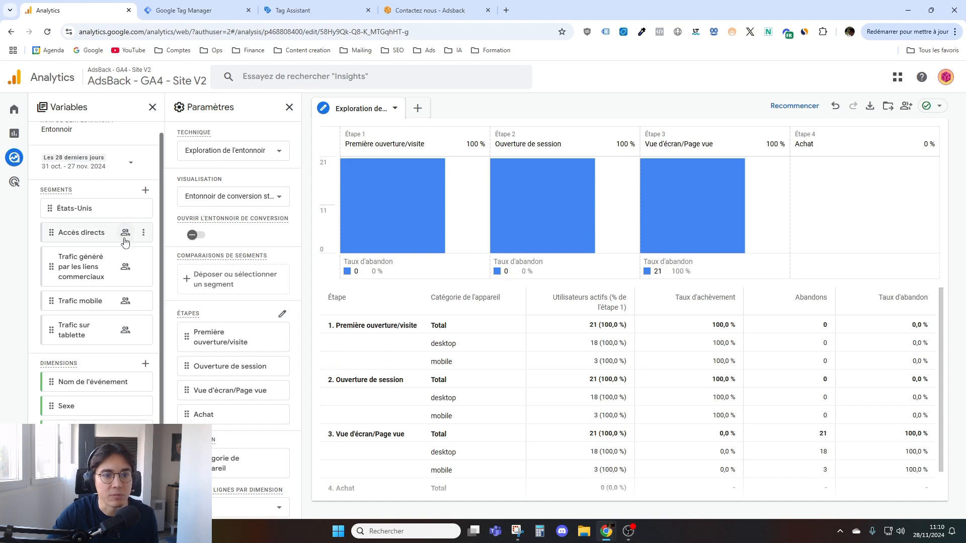
scroll(129, 241, up, 2)
scroll(265, 236, down, 1)
scroll(265, 237, up, 1)
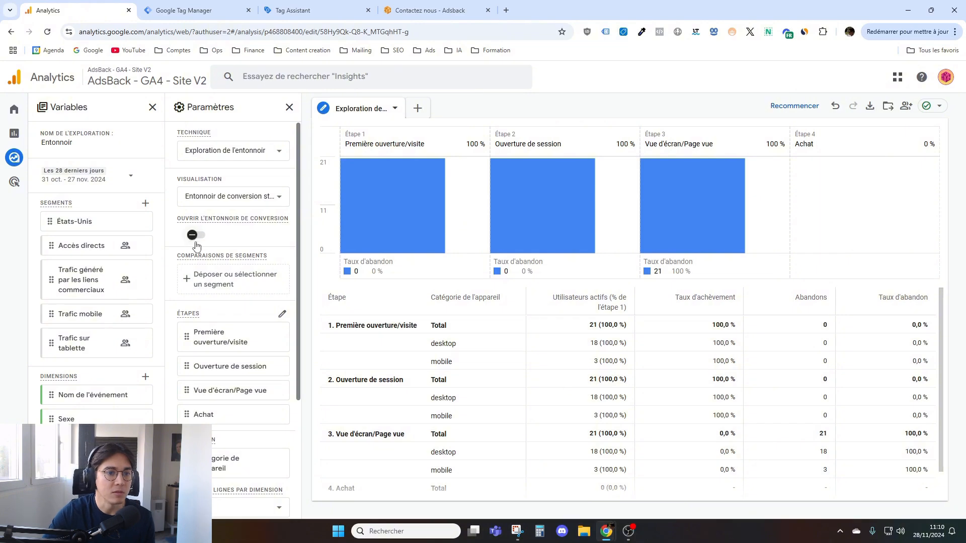
- Review the funnel exploration's date range options and close them without changing the period
click(99, 180)
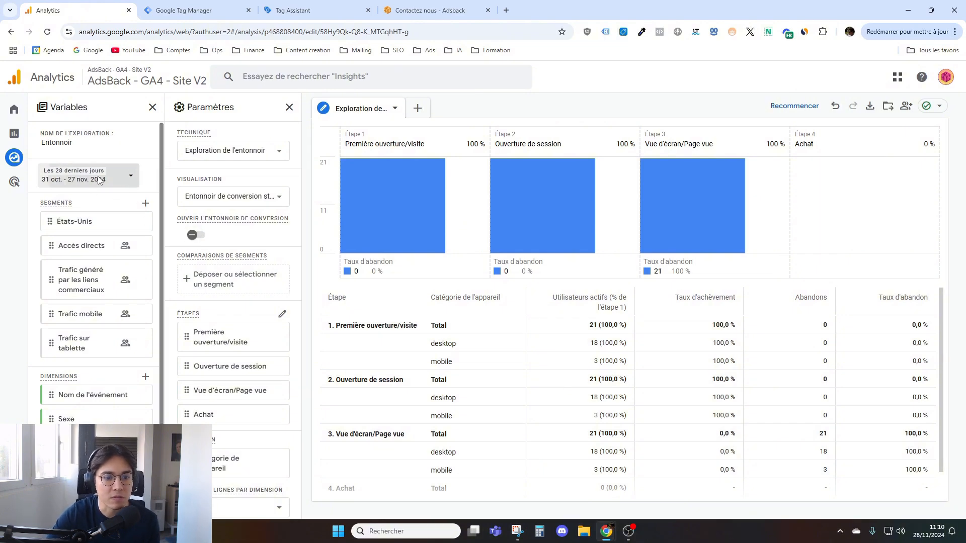
scroll(235, 284, down, 1)
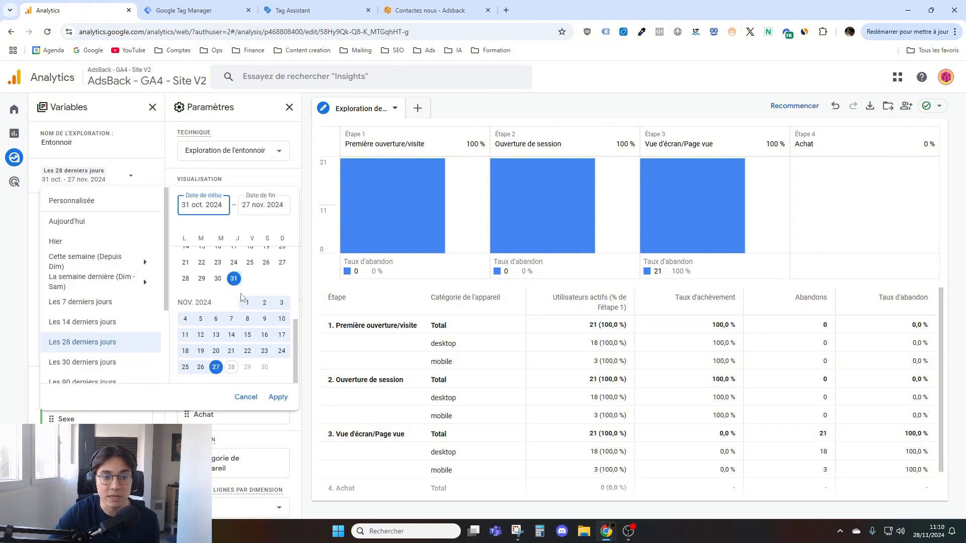
click(175, 174)
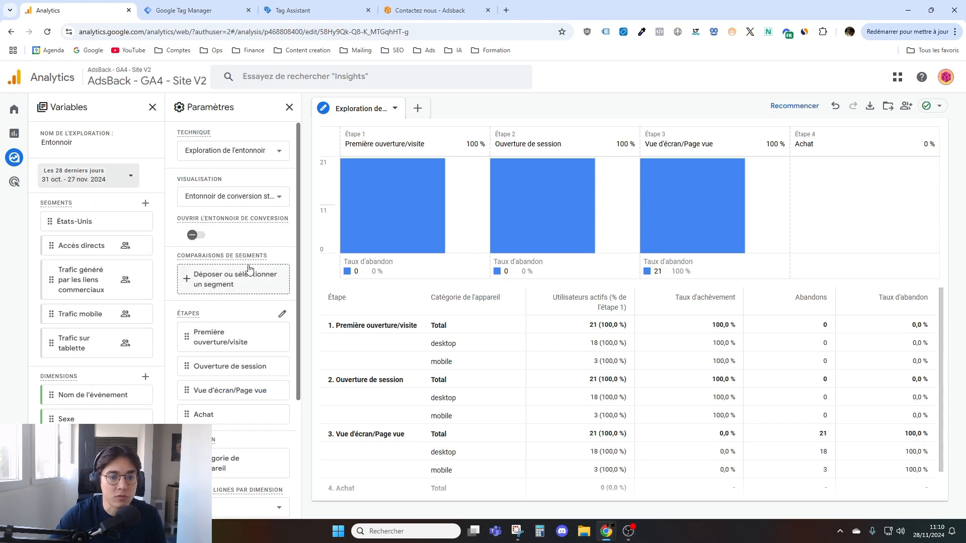
- Open the funnel's steps for editing and examine the events defining each of the four steps
scroll(246, 267, down, 1)
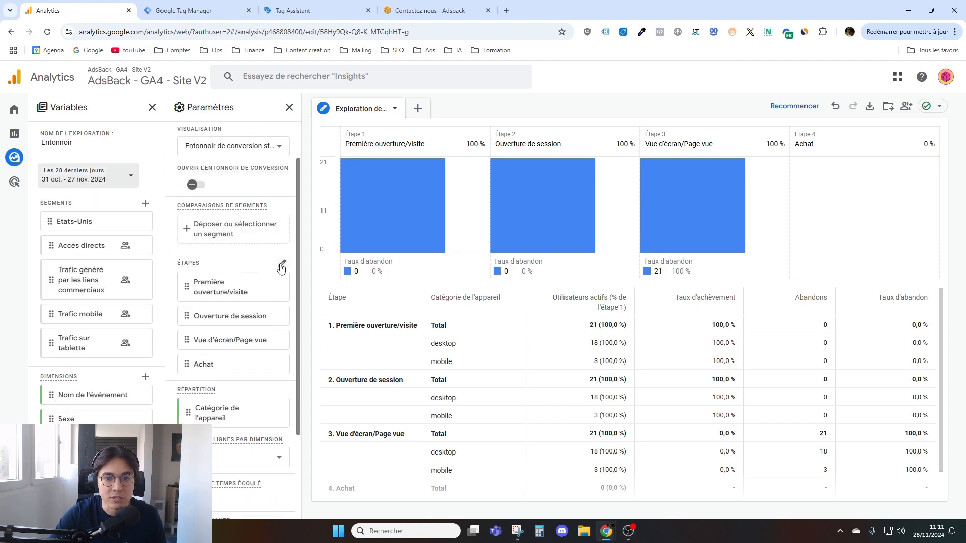
click(281, 265)
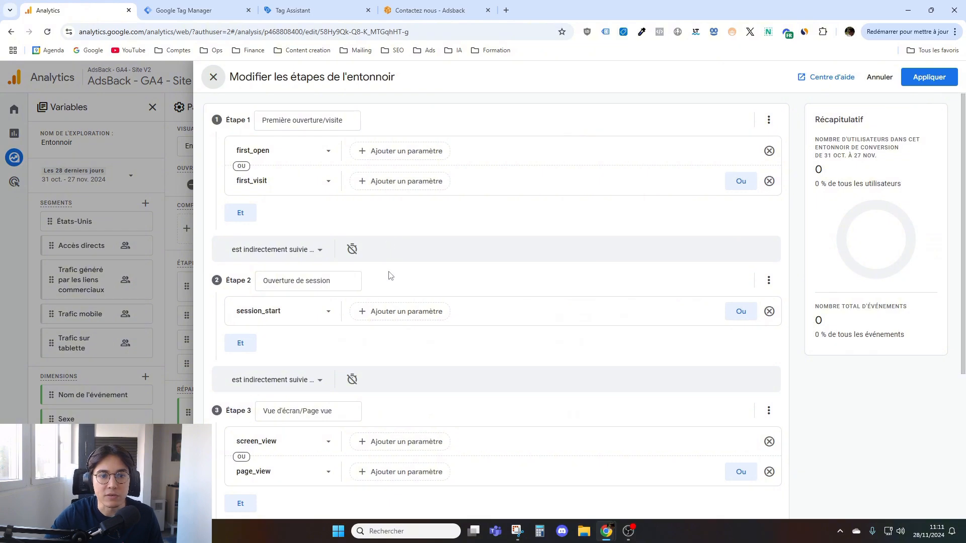
scroll(335, 217, down, 4)
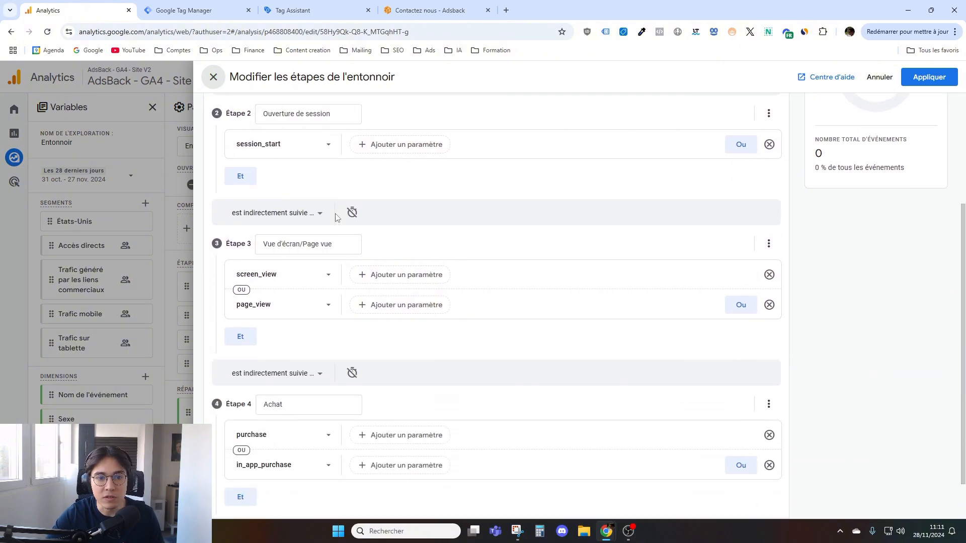
scroll(334, 222, up, 4)
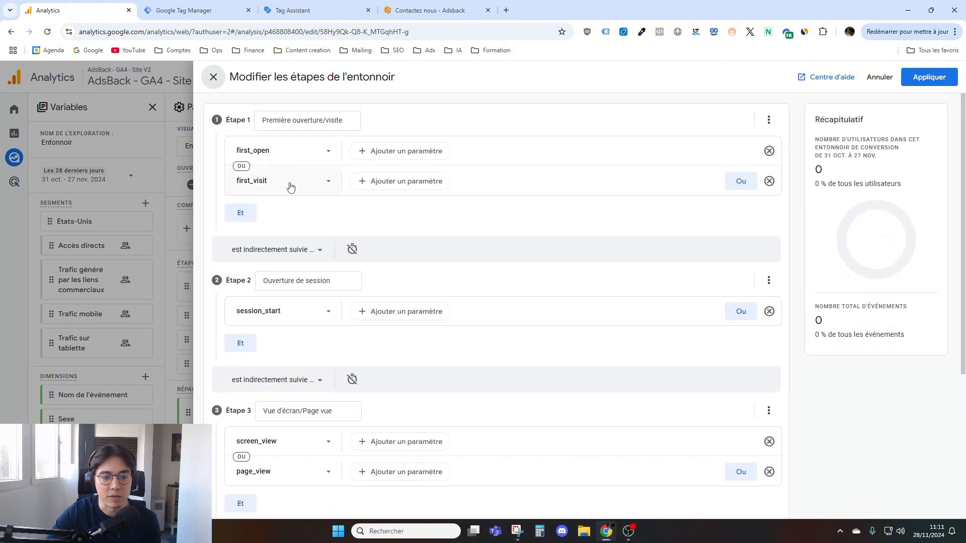
scroll(316, 405, down, 4)
scroll(293, 409, up, 4)
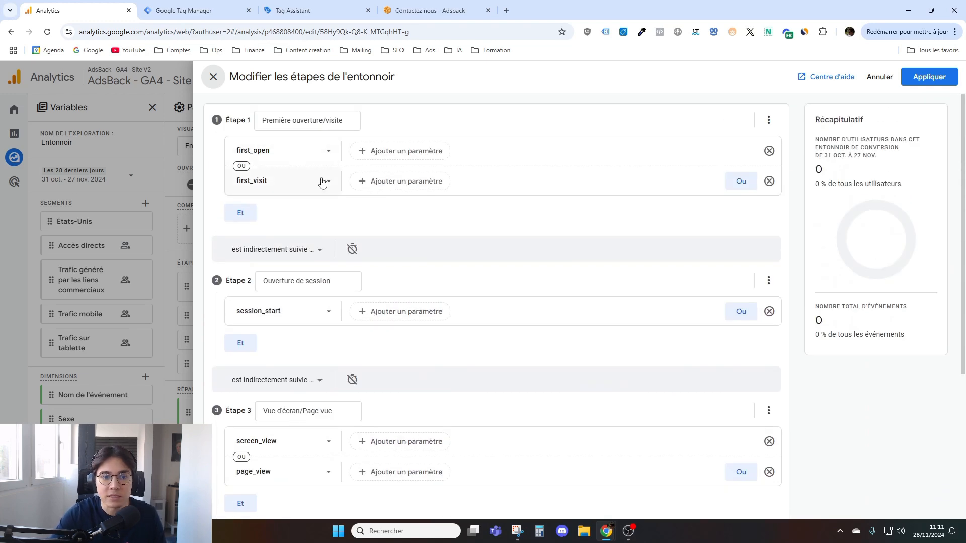
- Remove the first_visit condition from step 1 and browse the Page/écran dimensions available for its first_open condition
click(774, 187)
click(265, 154)
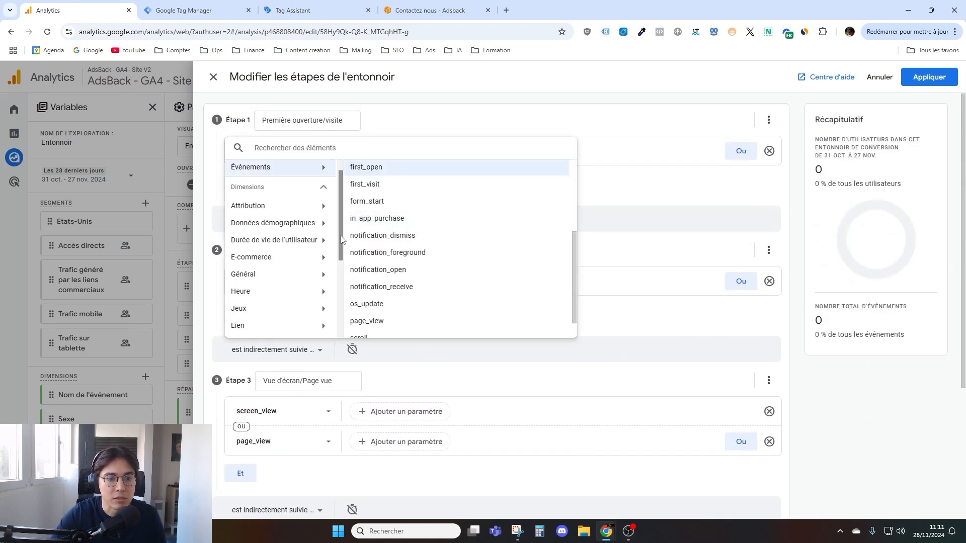
scroll(314, 267, down, 3)
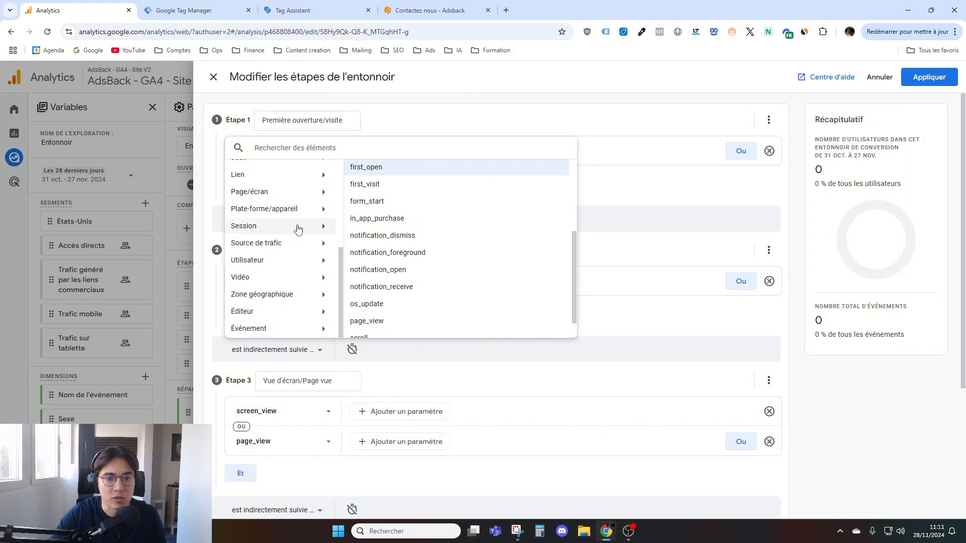
click(282, 192)
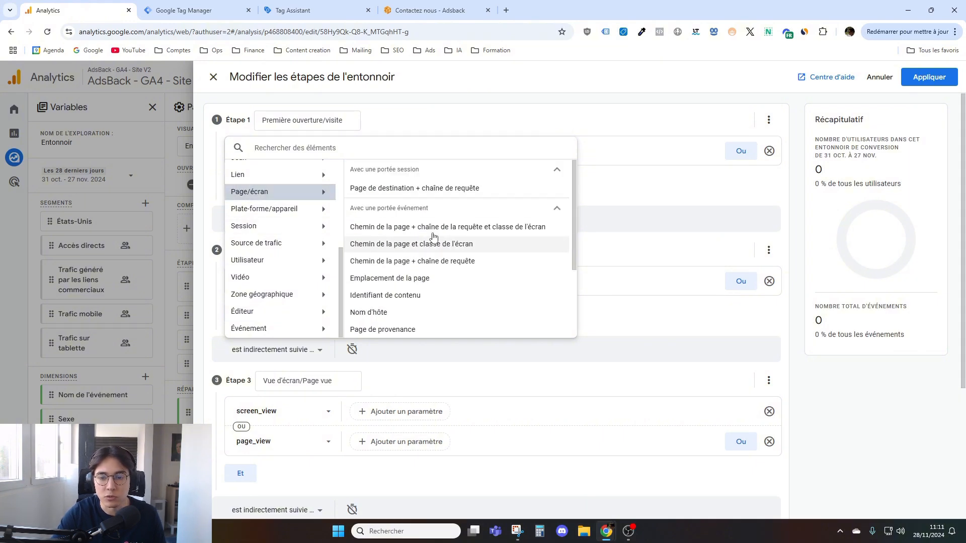
click(697, 296)
scroll(601, 393, down, 4)
scroll(410, 308, up, 4)
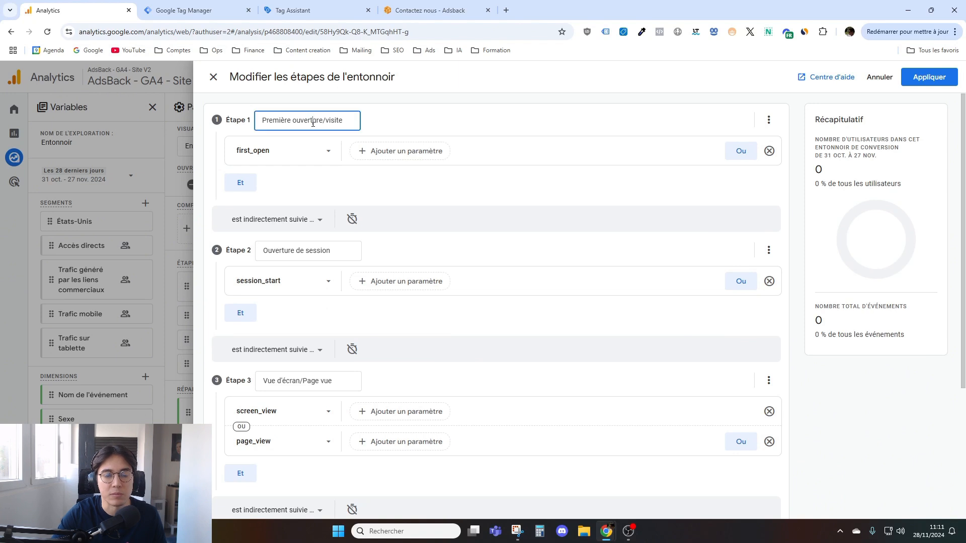
- Check the AdsBack contact form and the tag list in Google Tag Manager, and return to the funnel step editor in Analytics
click(431, 12)
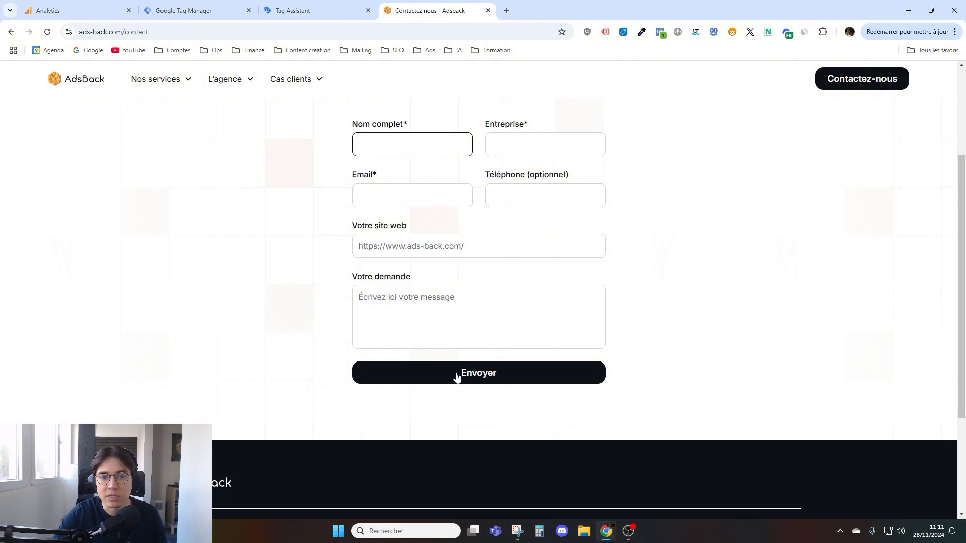
key(ctrl+2)
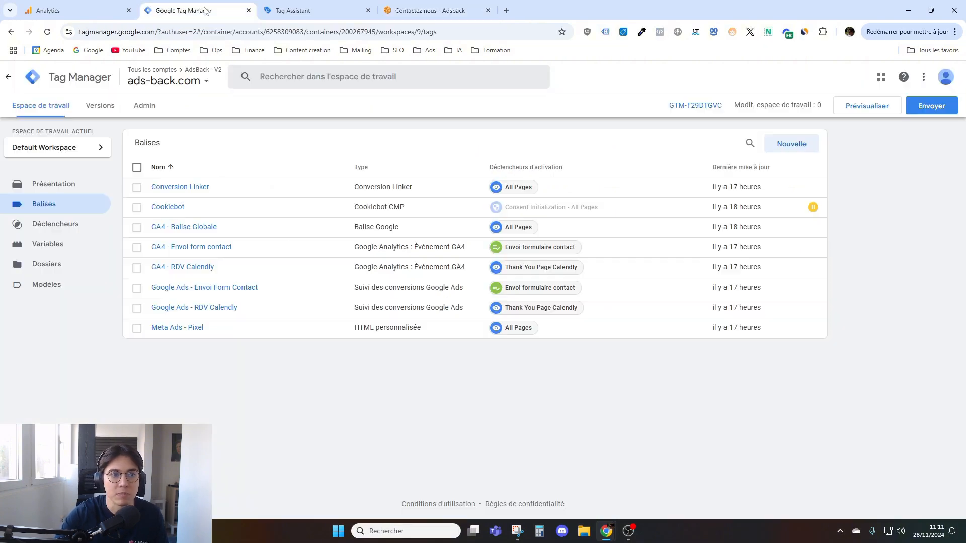
key(ctrl+1)
- Review the funnel's step definitions again and close the step editor without applying the changes
scroll(355, 237, down, 3)
scroll(375, 321, up, 3)
scroll(371, 328, down, 3)
scroll(377, 330, up, 3)
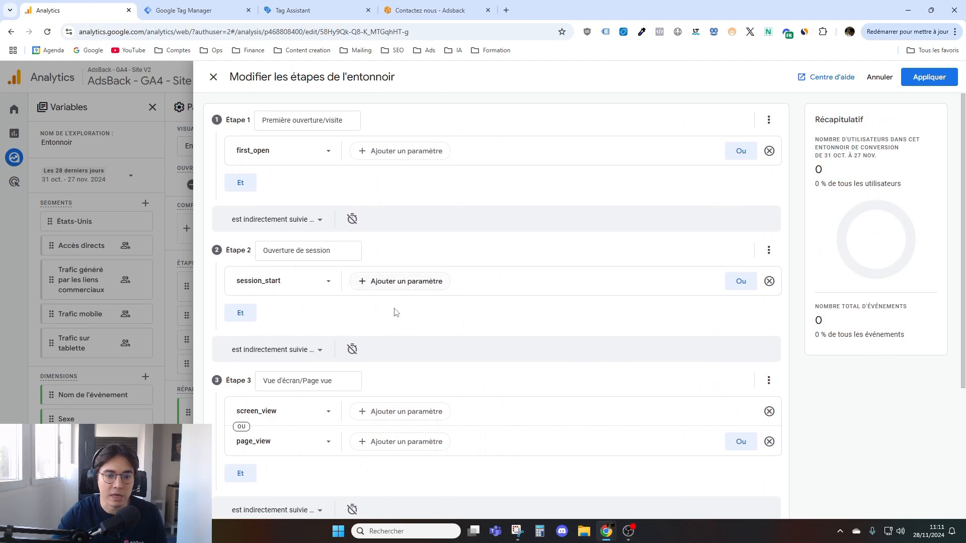
scroll(393, 287, down, 3)
scroll(369, 320, up, 3)
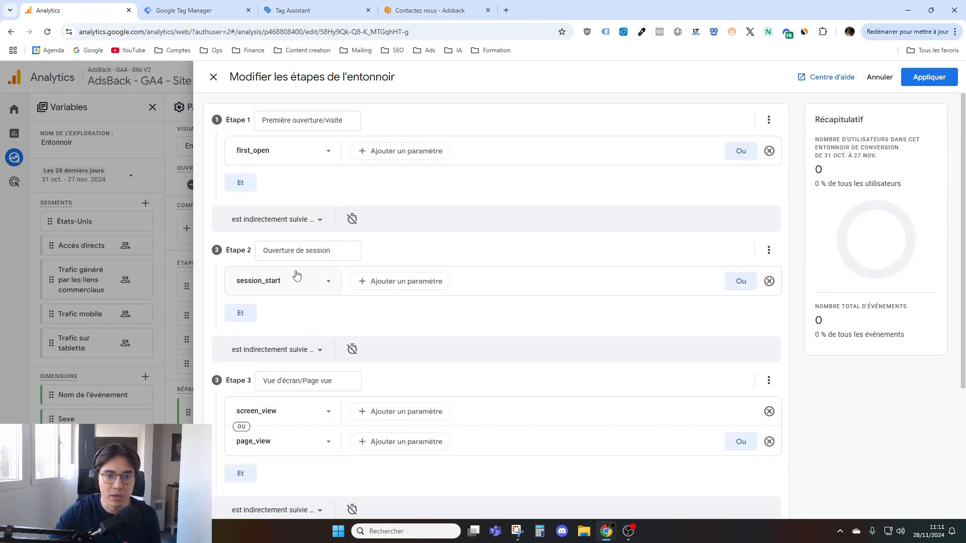
click(213, 78)
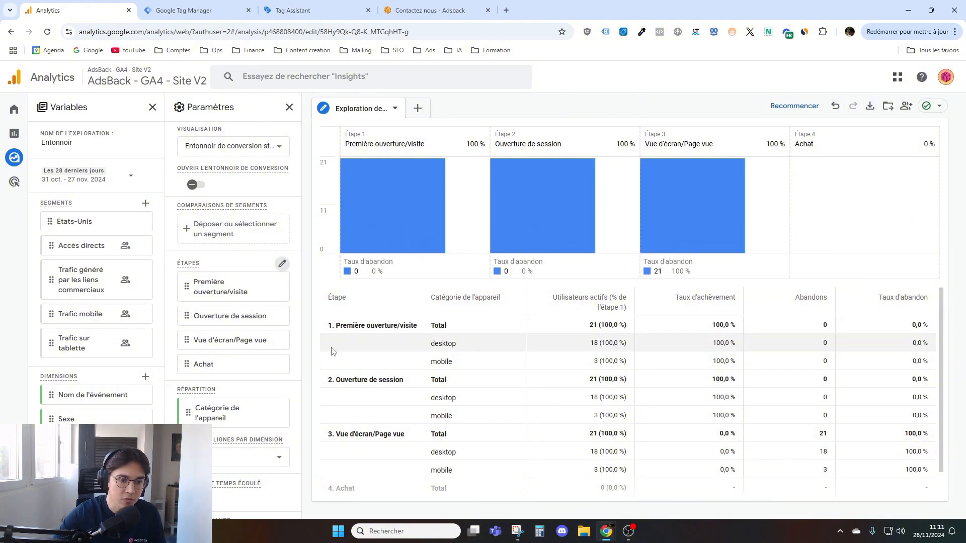
- Remove the Nom de l'événement dimension from the funnel exploration's variables
scroll(118, 342, down, 2)
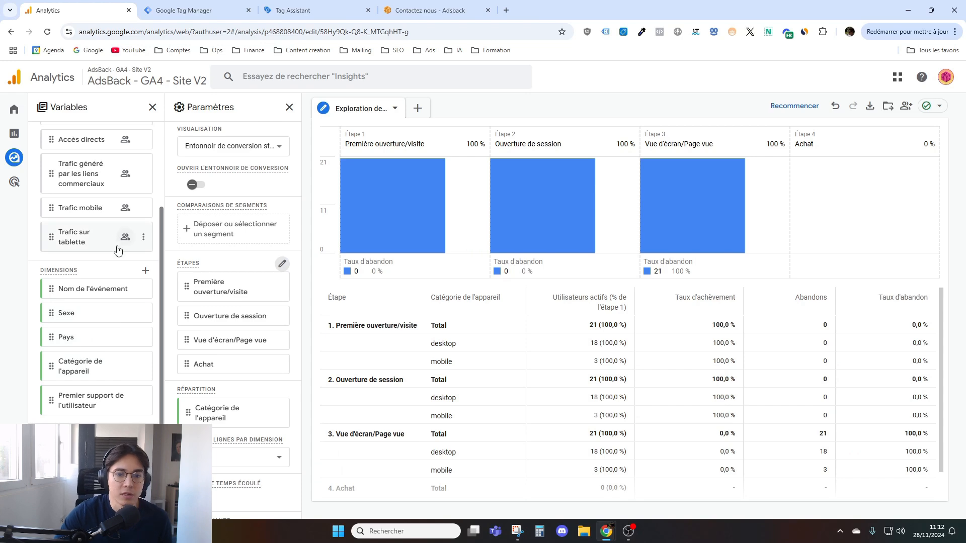
scroll(404, 362, down, 2)
scroll(400, 356, up, 2)
click(143, 289)
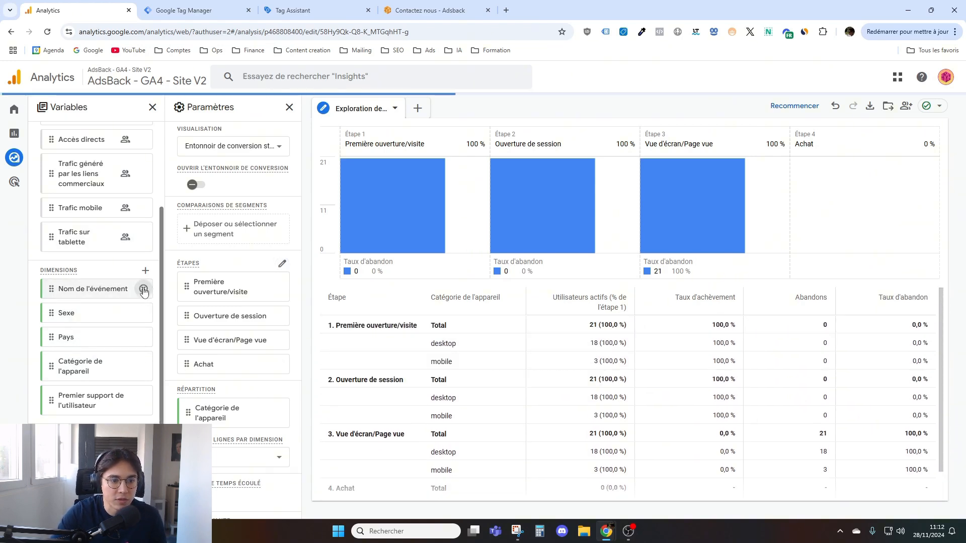
- Remove the Sexe, Pays, Catégorie de l'appareil and Premier support de l'utilisateur dimensions from the funnel exploration's variables
click(143, 314)
click(144, 316)
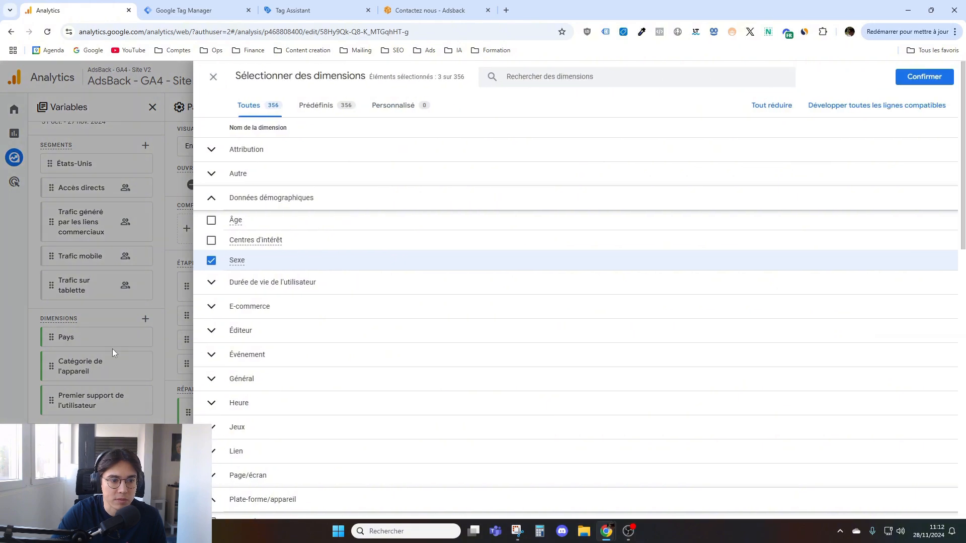
click(113, 349)
click(143, 343)
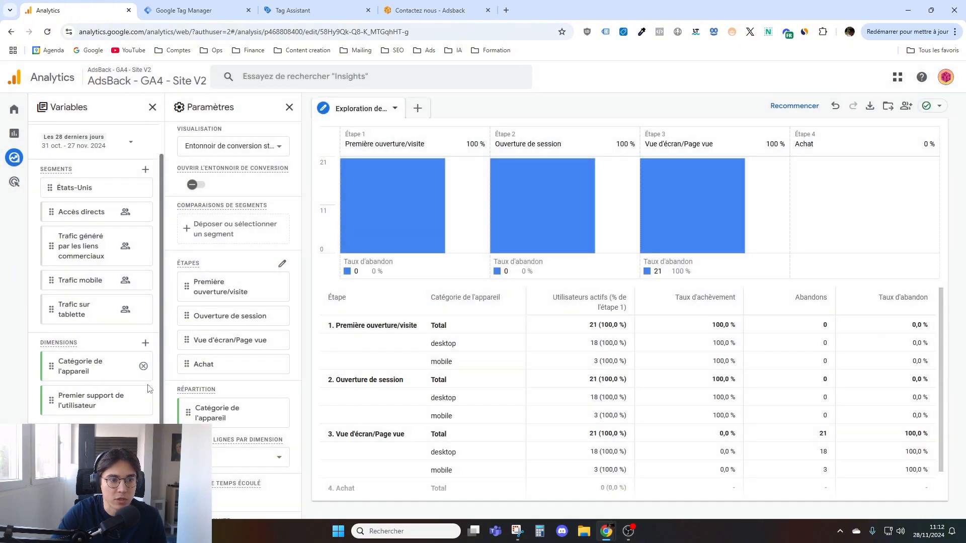
click(145, 369)
click(144, 400)
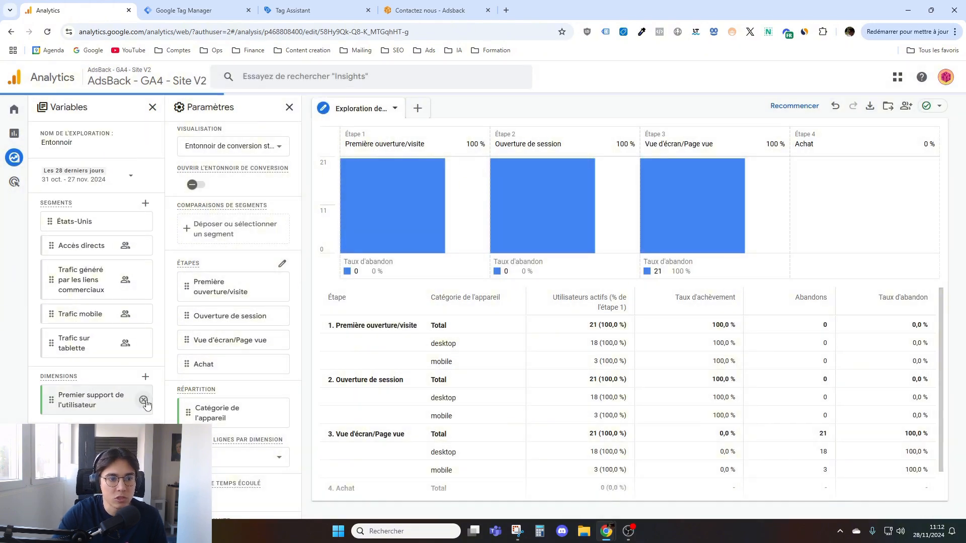
- Delete the États-Unis, Accès directs, Trafic généré par les liens commerciaux, Trafic mobile and Trafic sur tablette segments from the exploration
click(145, 226)
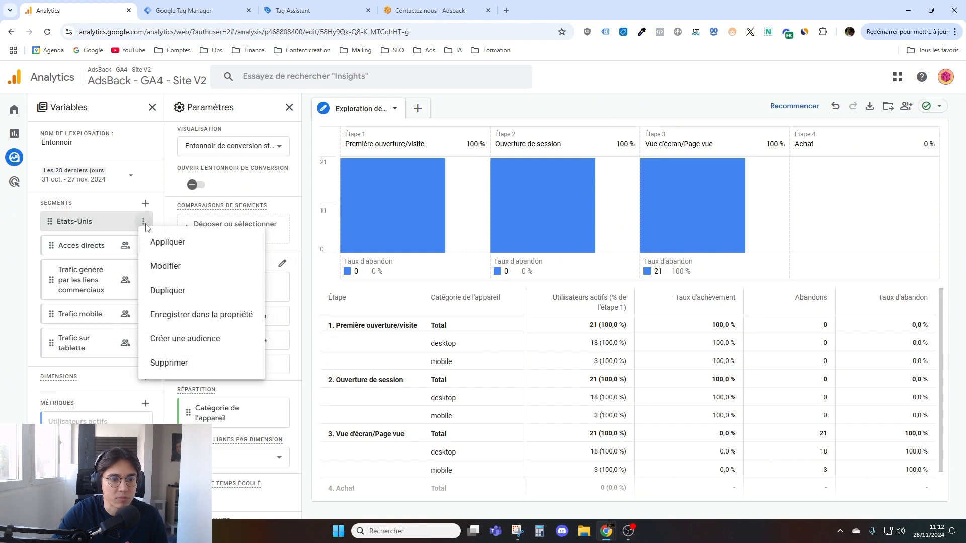
click(166, 360)
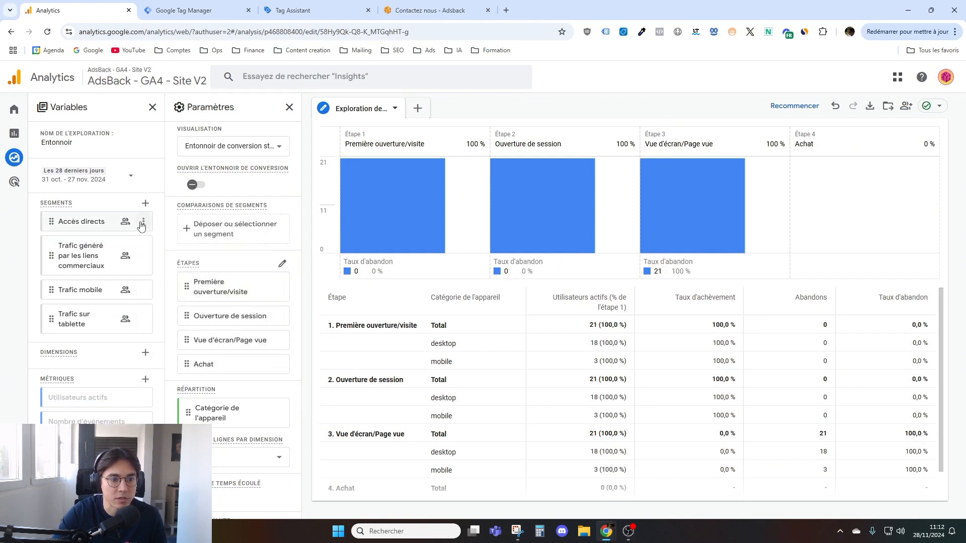
click(144, 227)
click(166, 338)
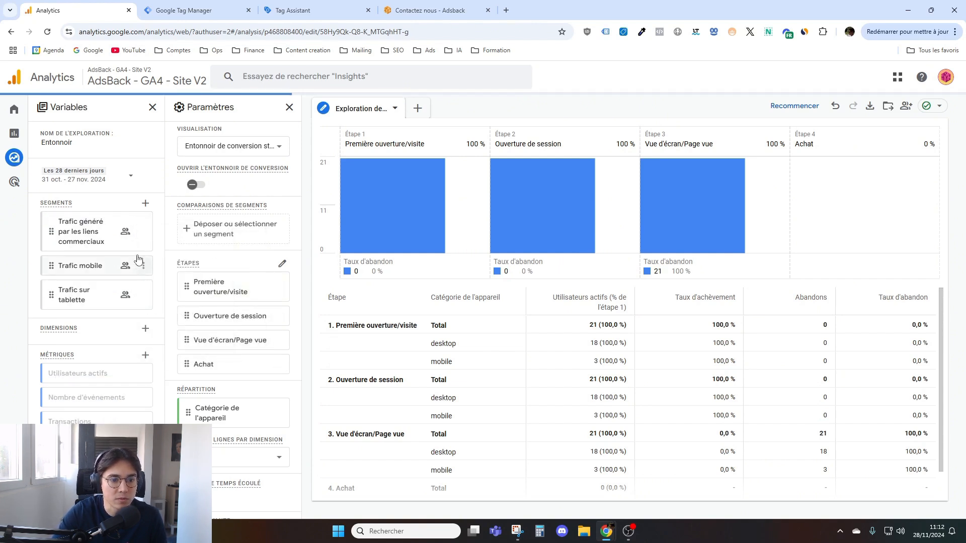
click(144, 233)
click(166, 348)
click(144, 226)
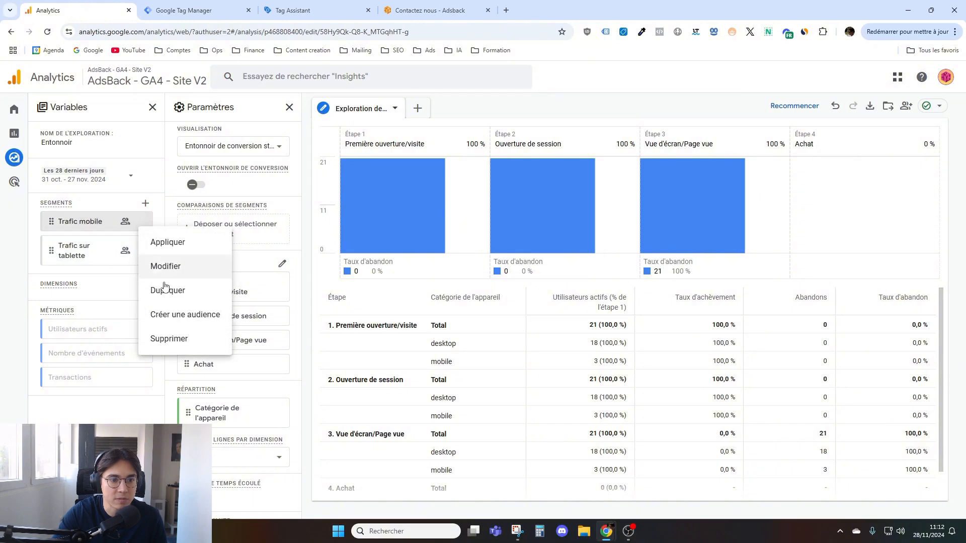
click(166, 339)
click(144, 228)
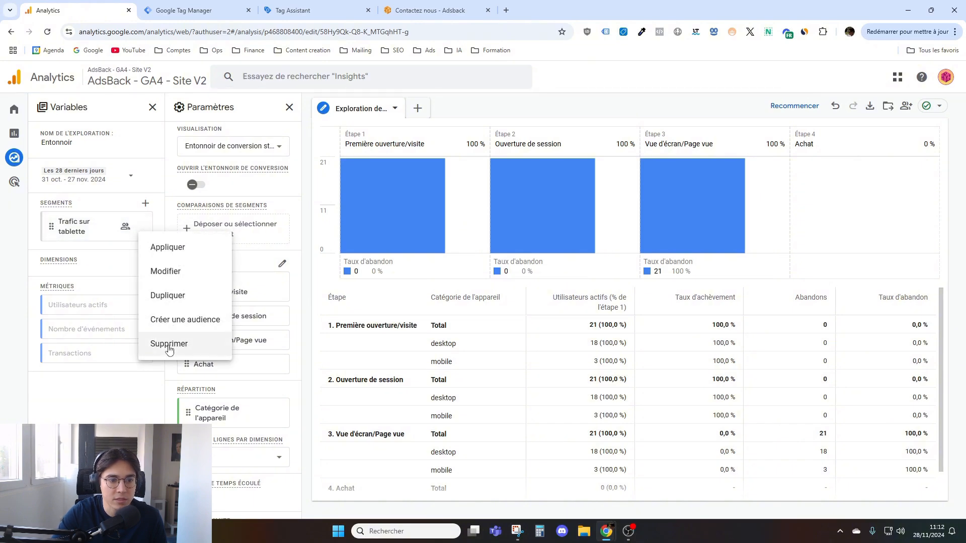
click(169, 345)
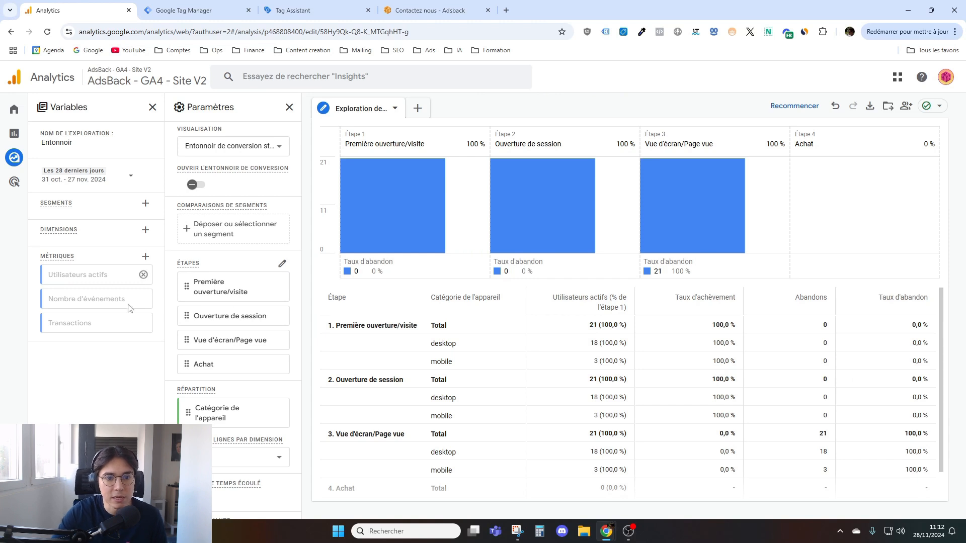
- Remove the Catégorie de l'appareil breakdown from the funnel and add the Âge demographic dimension to the exploration's variables
scroll(247, 296, down, 3)
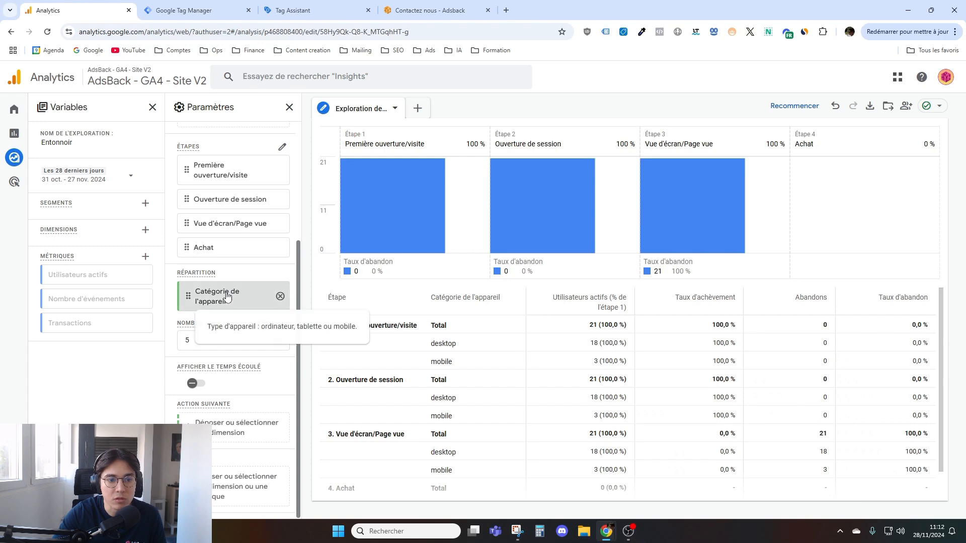
click(280, 296)
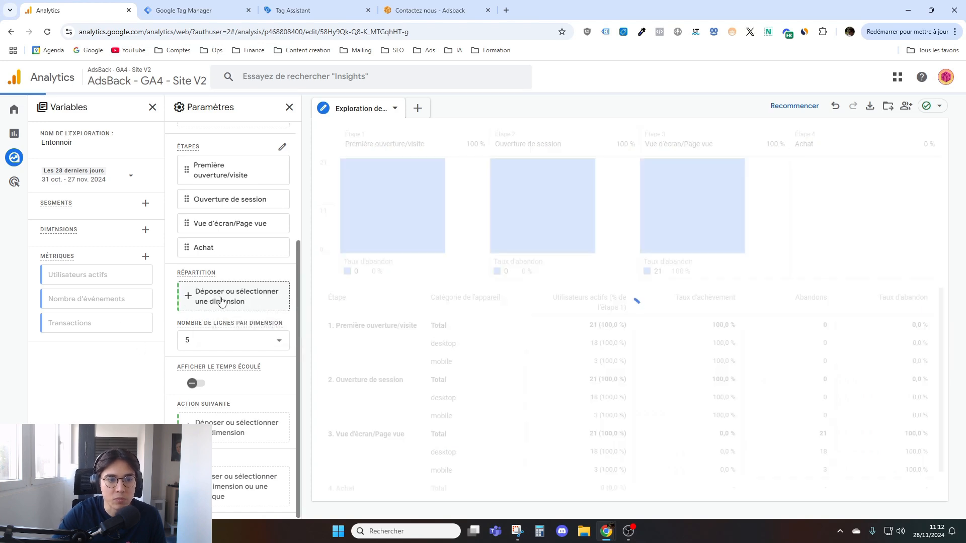
click(146, 230)
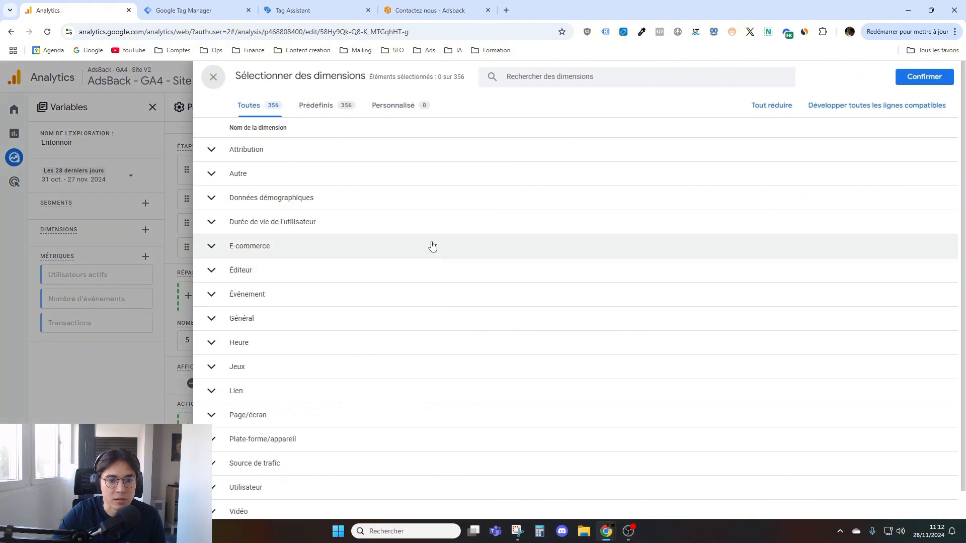
click(282, 299)
click(279, 298)
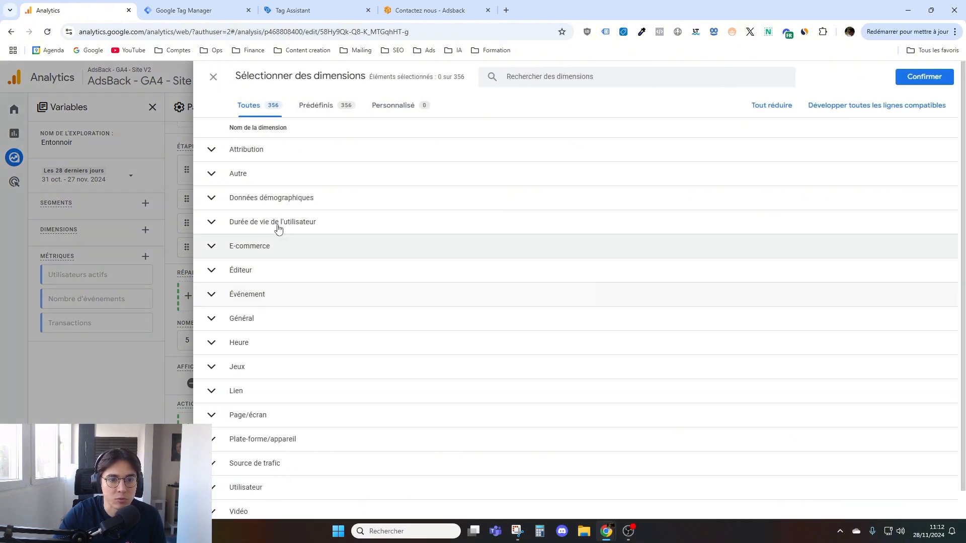
click(319, 199)
click(211, 219)
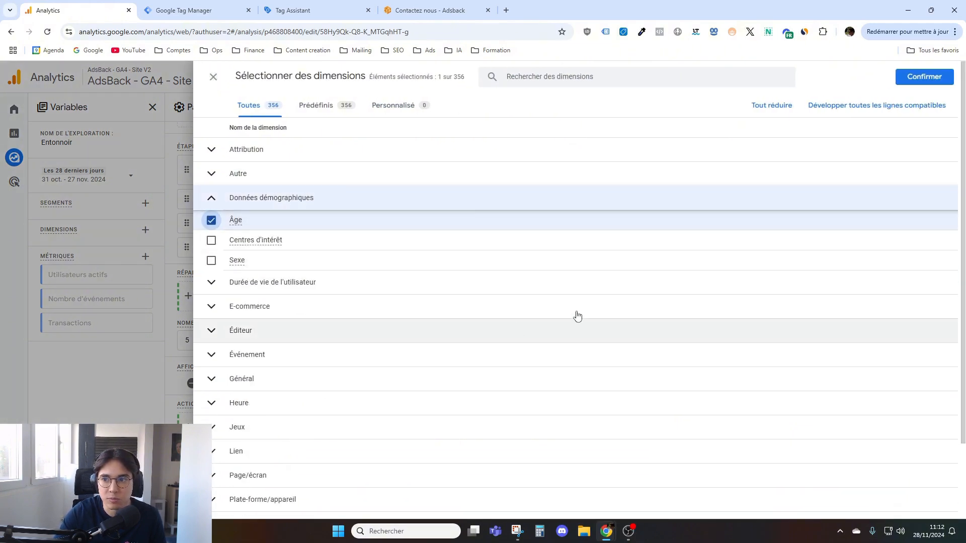
click(911, 77)
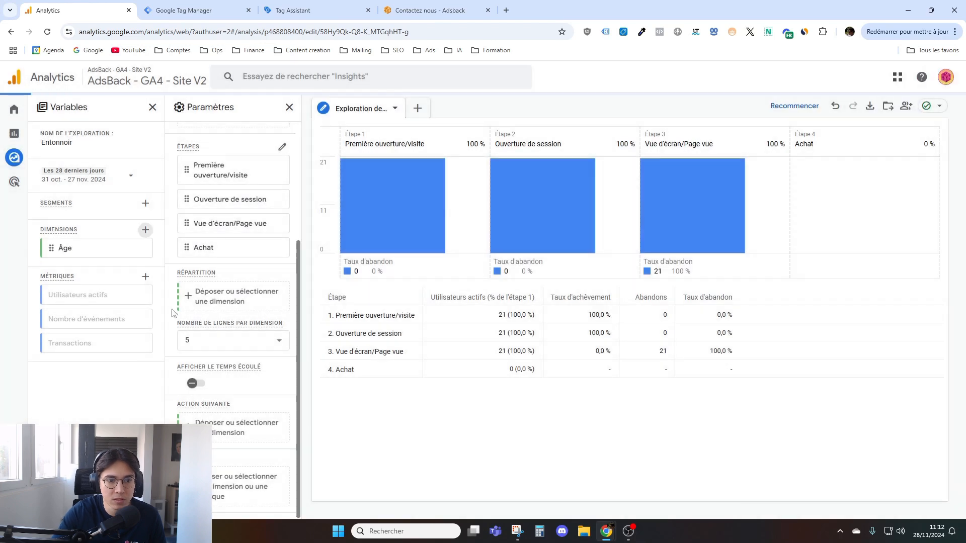
- Try breaking the funnel down by Âge, and remove that breakdown again
drag(64, 248, 211, 297)
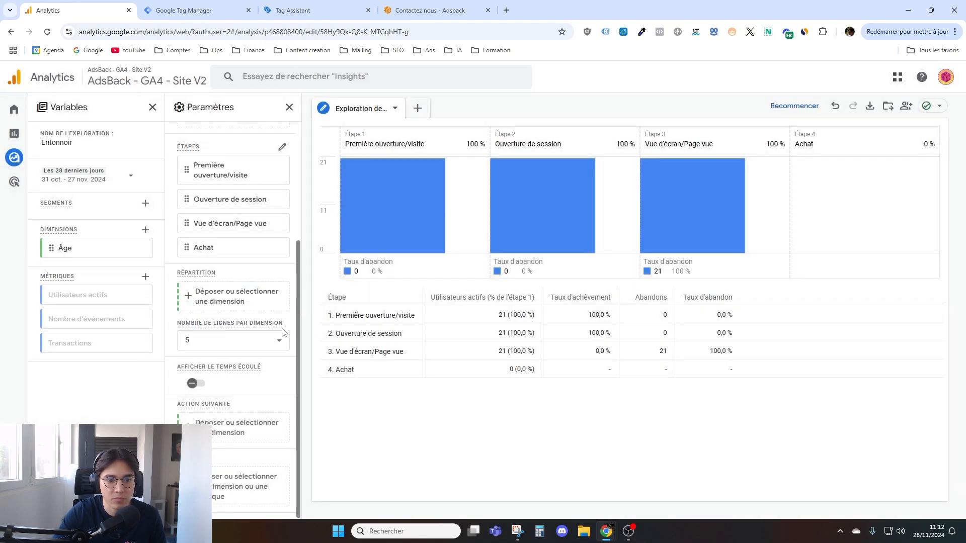
drag(64, 248, 211, 301)
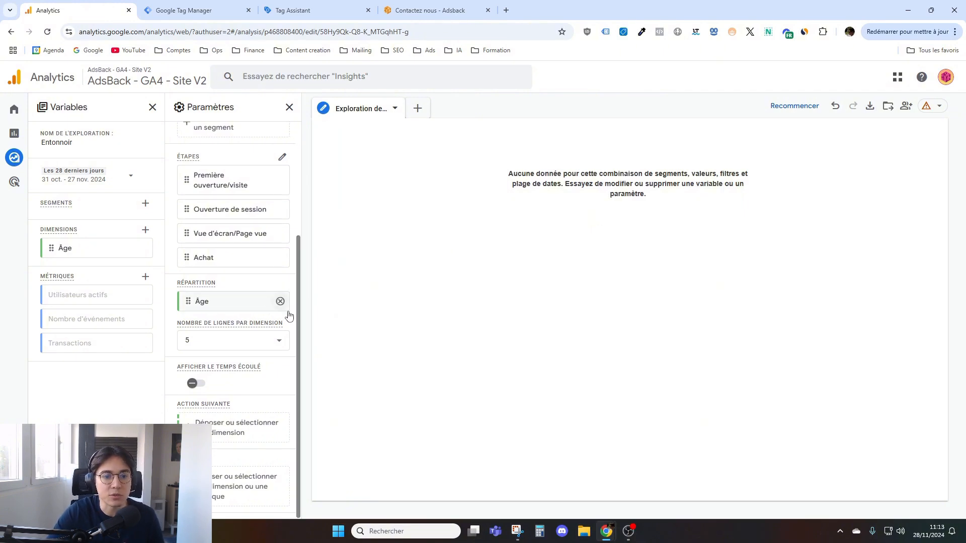
click(284, 304)
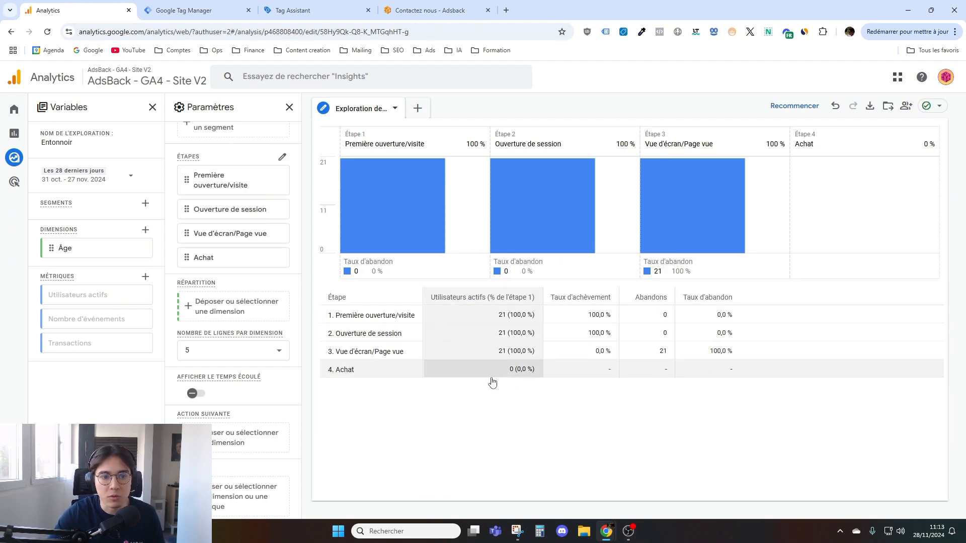
- Go to the Analytics home page and look over its overview cards, recently accessed items and recommendations
scroll(228, 260, up, 3)
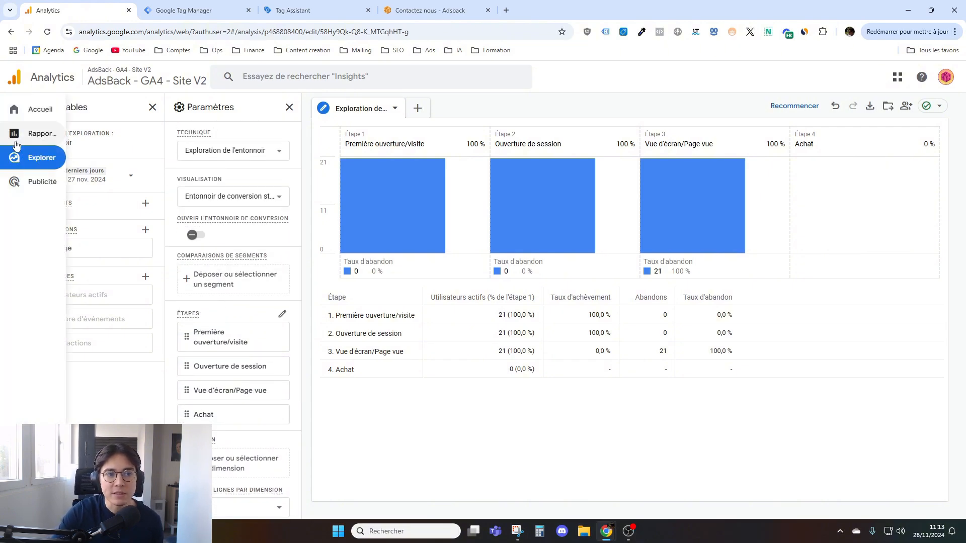
click(35, 108)
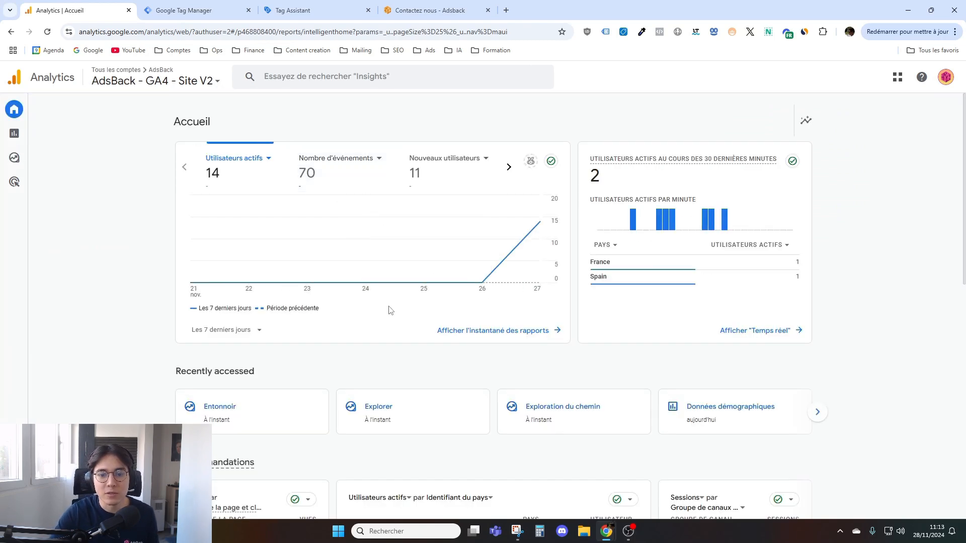
scroll(418, 345, down, 8)
scroll(416, 340, up, 8)
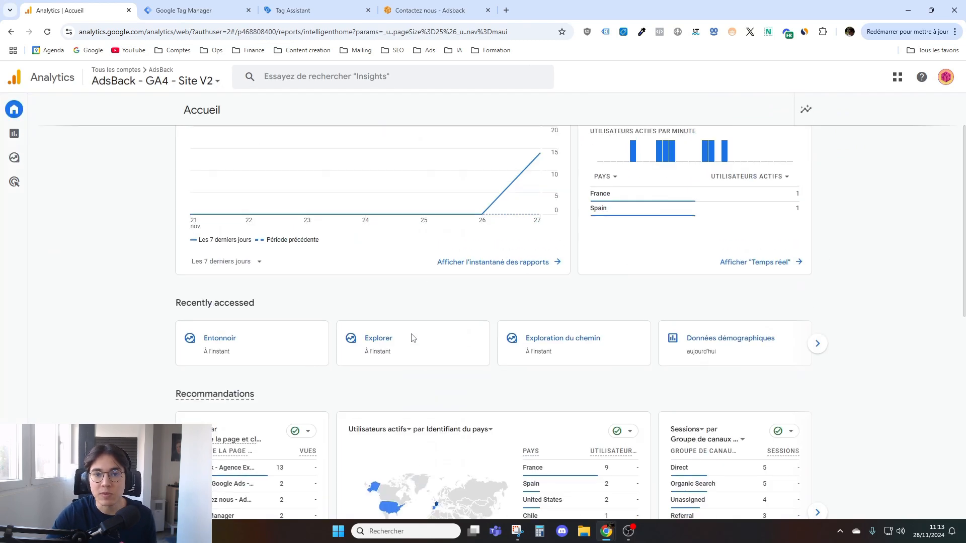
scroll(469, 352, down, 6)
scroll(393, 280, up, 5)
- Open the Rapports section and look through its list of reports, from Prospects to Search Console
mouse_move(59, 140)
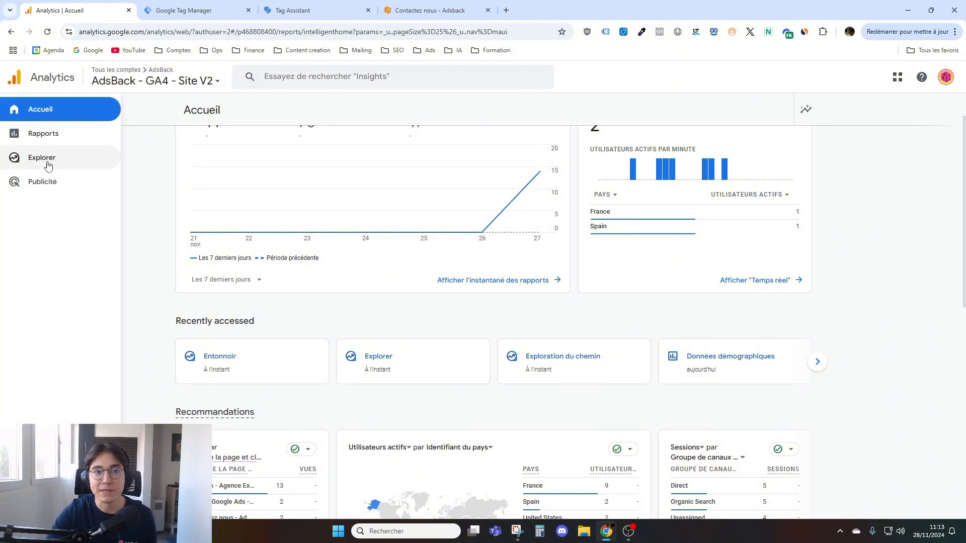
click(65, 135)
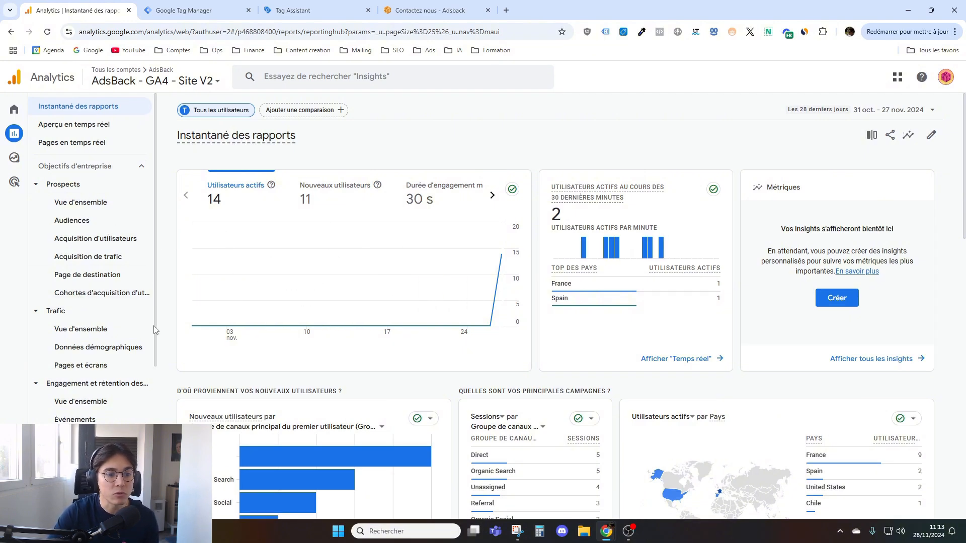
scroll(78, 313, down, 2)
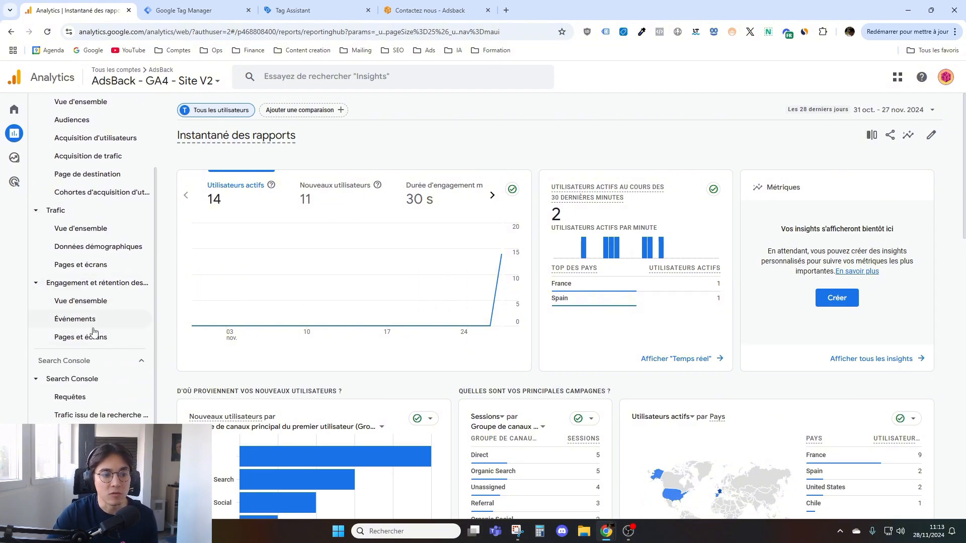
scroll(84, 375, up, 2)
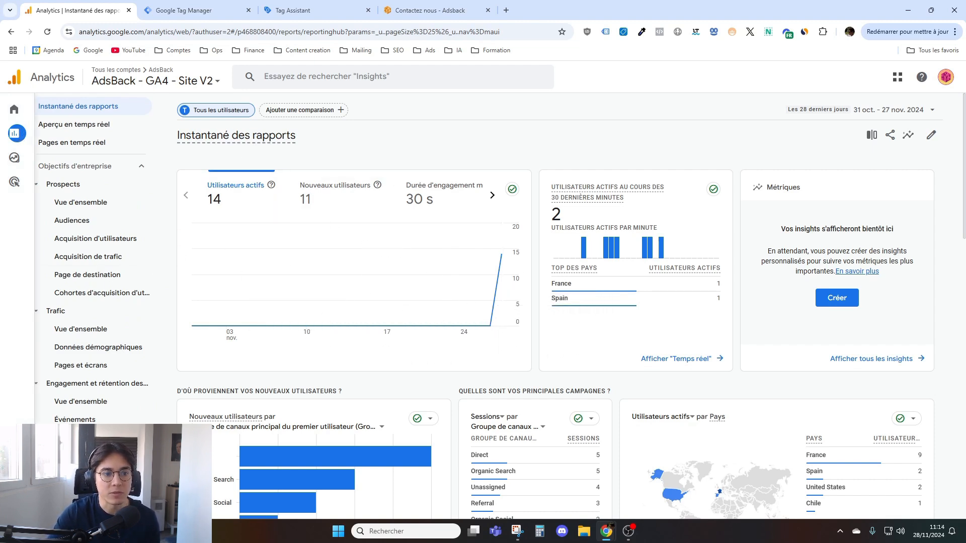
click(53, 188)
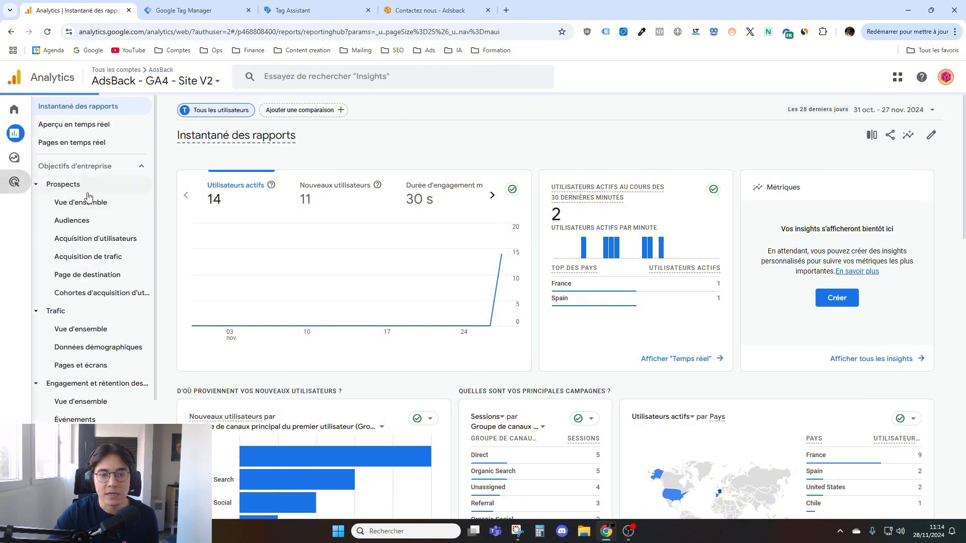